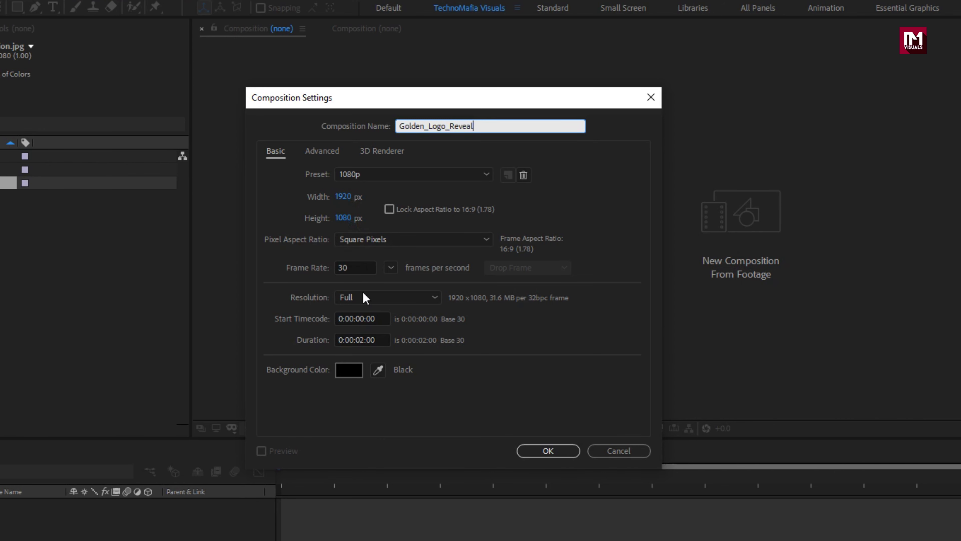
Step: Set the Golden_Logo_Reveal composition's duration to 8 seconds and create the composition
{"action": "left_click", "coordinate": [364, 334]}
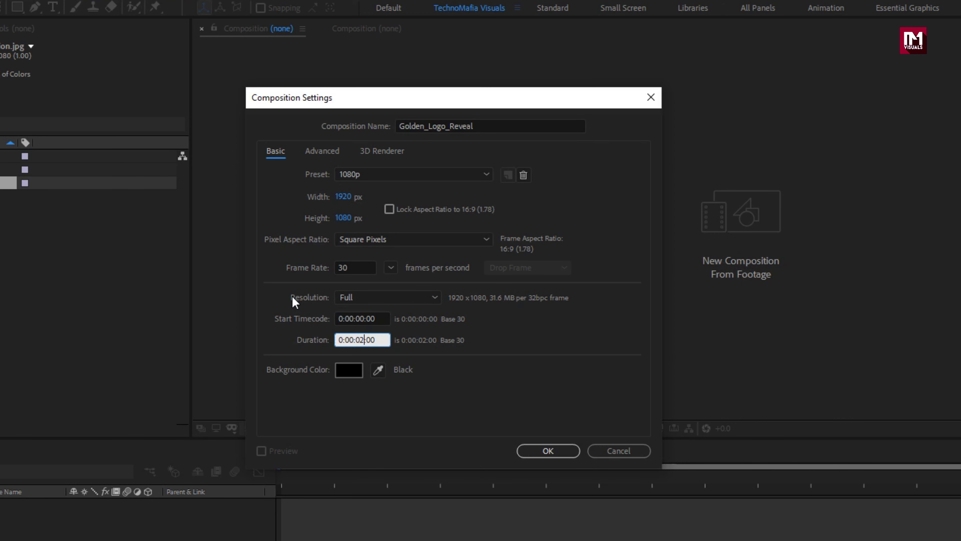
{"action": "type", "text": "8"}
{"action": "left_click", "coordinate": [549, 450]}
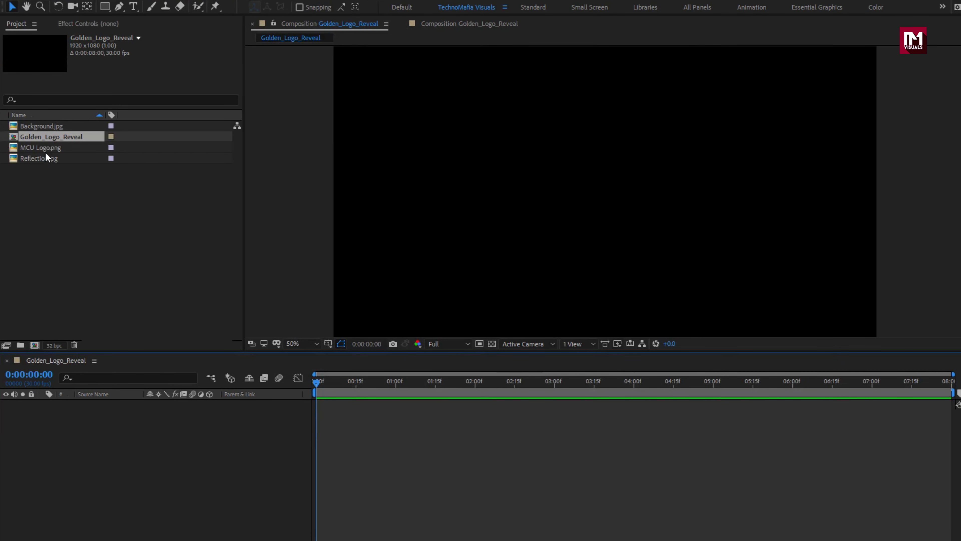
Step: Add MCU Logo.png to the Golden_Logo_Reveal timeline and set its scale to 60%
{"action": "left_click", "coordinate": [45, 150]}
{"action": "left_click_drag", "start_coordinate": [45, 153], "coordinate": [162, 422]}
{"action": "key", "text": "s"}
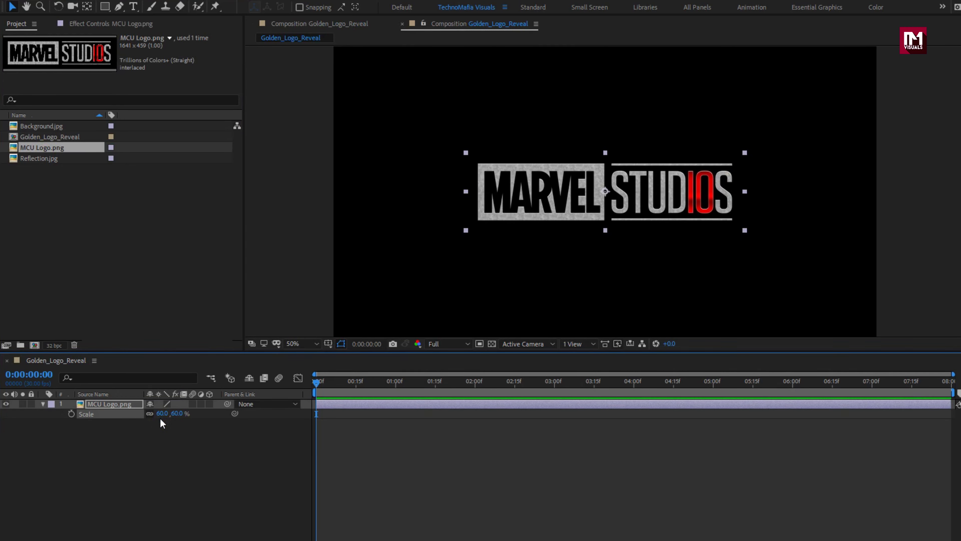
{"action": "left_click", "coordinate": [95, 406]}
{"action": "left_click", "coordinate": [43, 403]}
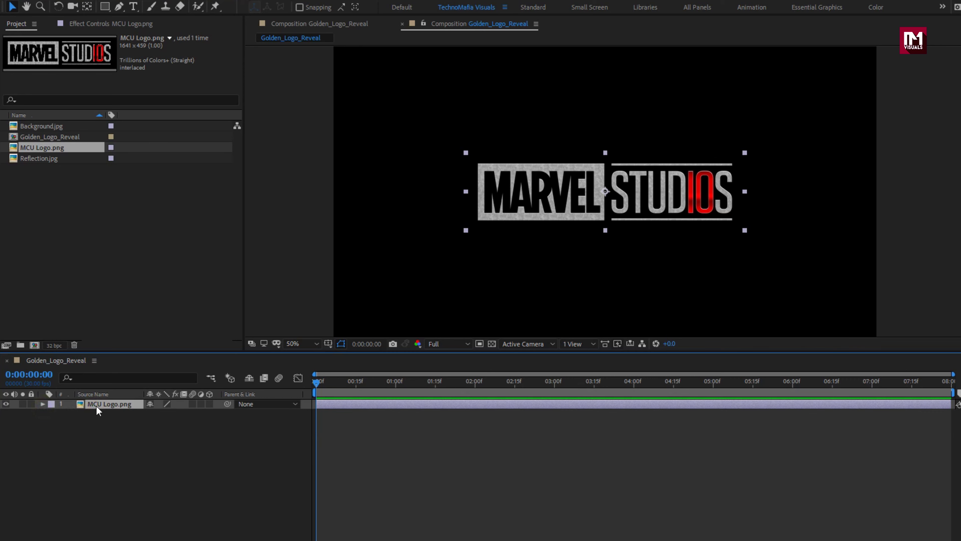
Step: Pre-compose the MCU Logo.png layer as "Logo", moving all attributes into the new composition
{"action": "right_click", "coordinate": [106, 404]}
{"action": "left_click", "coordinate": [127, 355]}
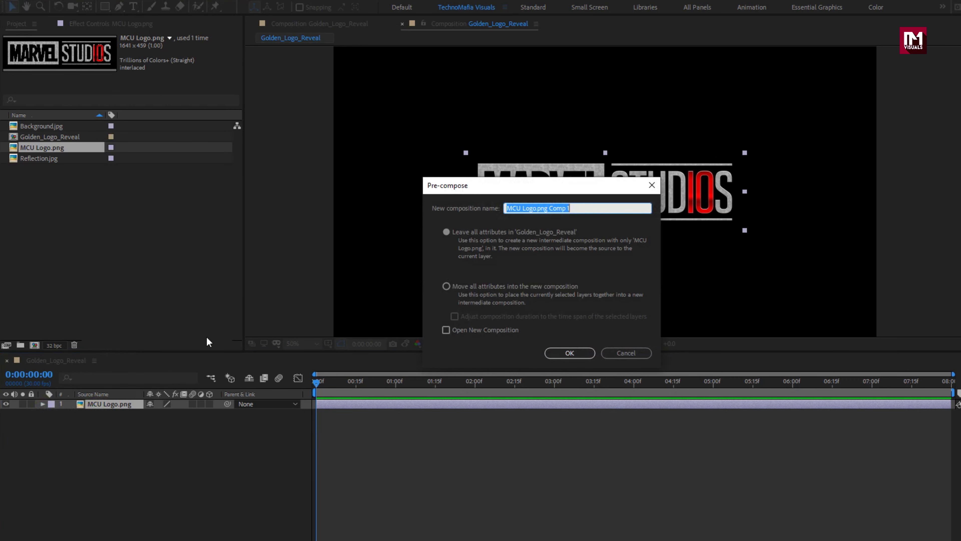
{"action": "type", "text": "Logo"}
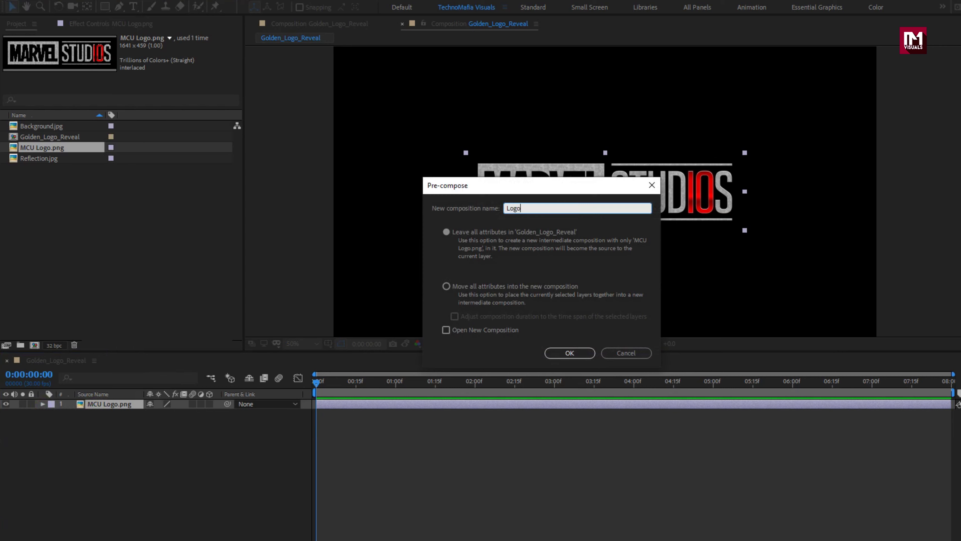
{"action": "left_click", "coordinate": [446, 287]}
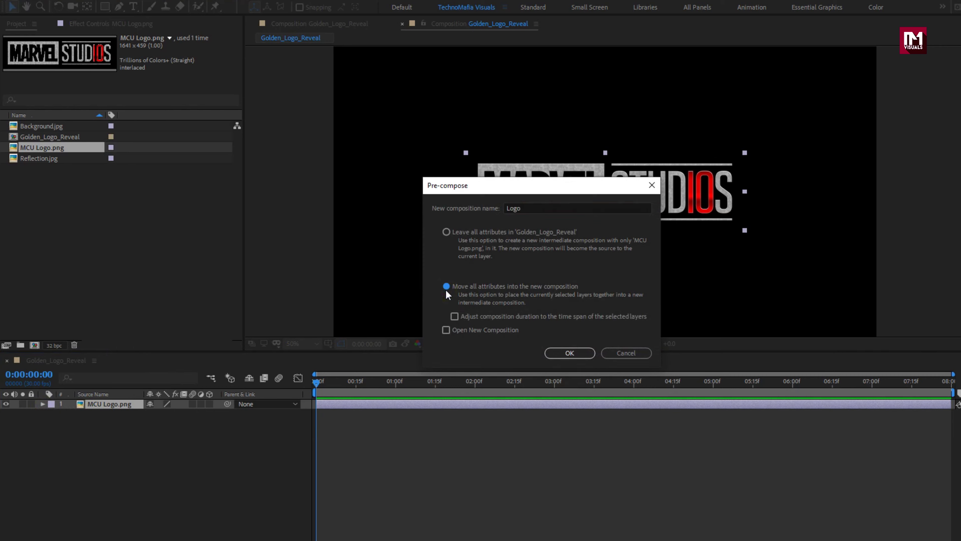
{"action": "left_click", "coordinate": [565, 351]}
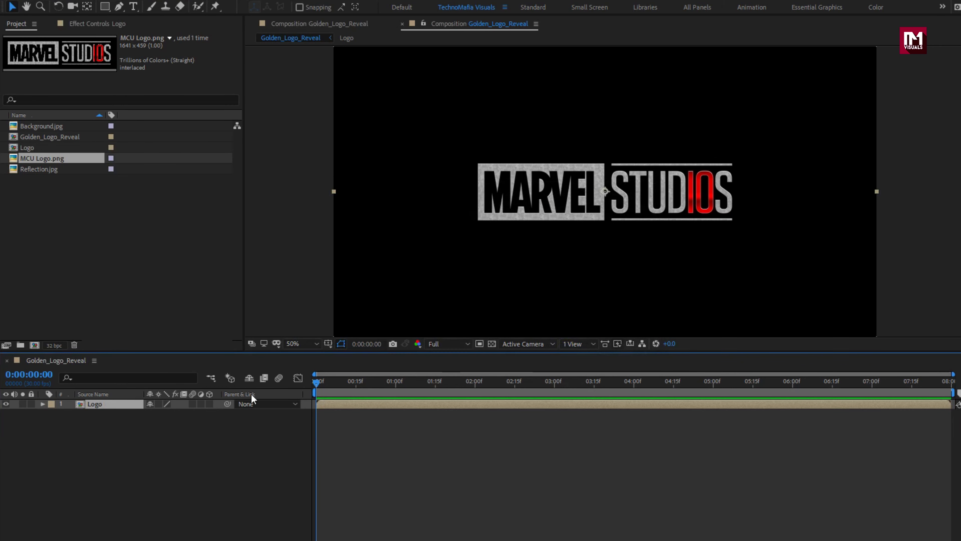
Step: Duplicate the Logo layer in the timeline
{"action": "left_click", "coordinate": [98, 404]}
{"action": "key", "text": "ctrl+d"}
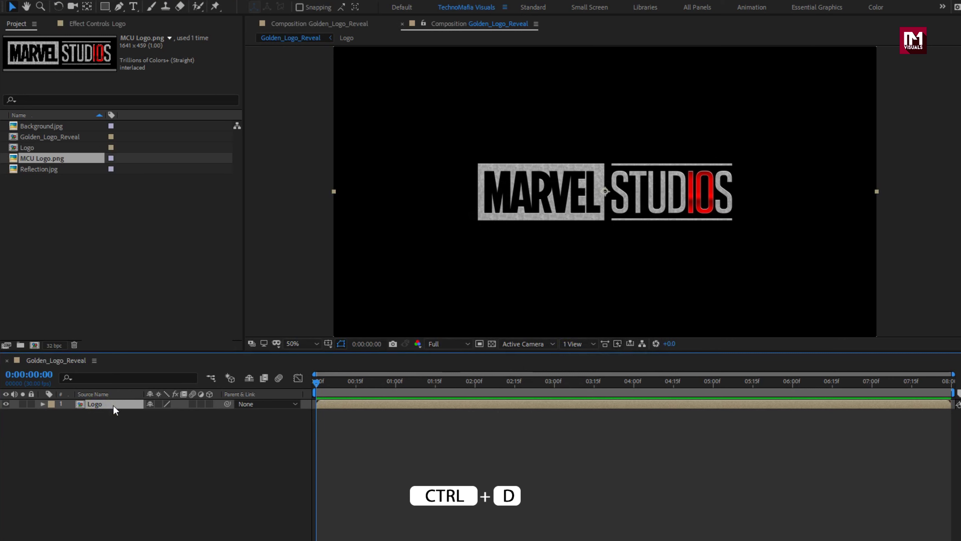
{"action": "key", "text": "ctrl+d"}
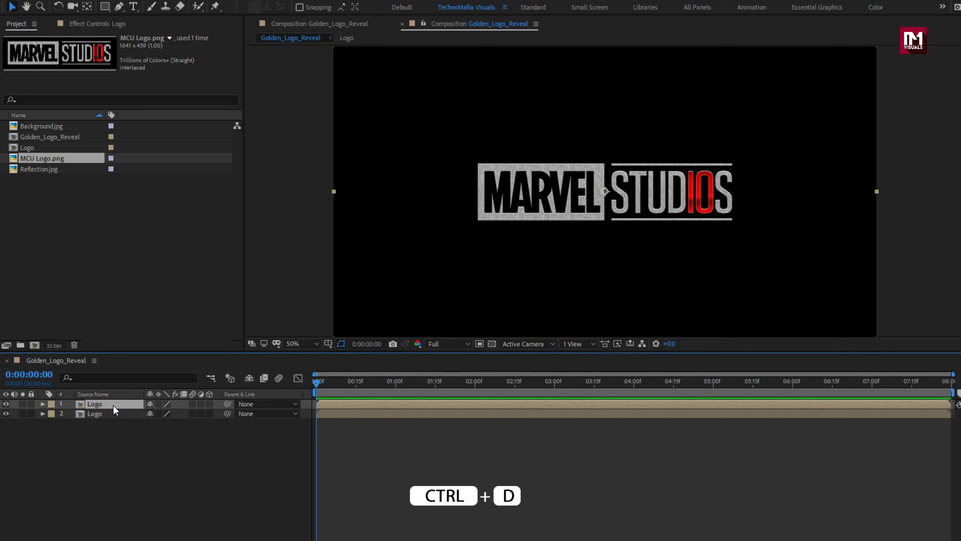
Step: Apply the Simple Choker effect to the upper Logo layer and set Choke Matte to 6
{"action": "left_click", "coordinate": [113, 404]}
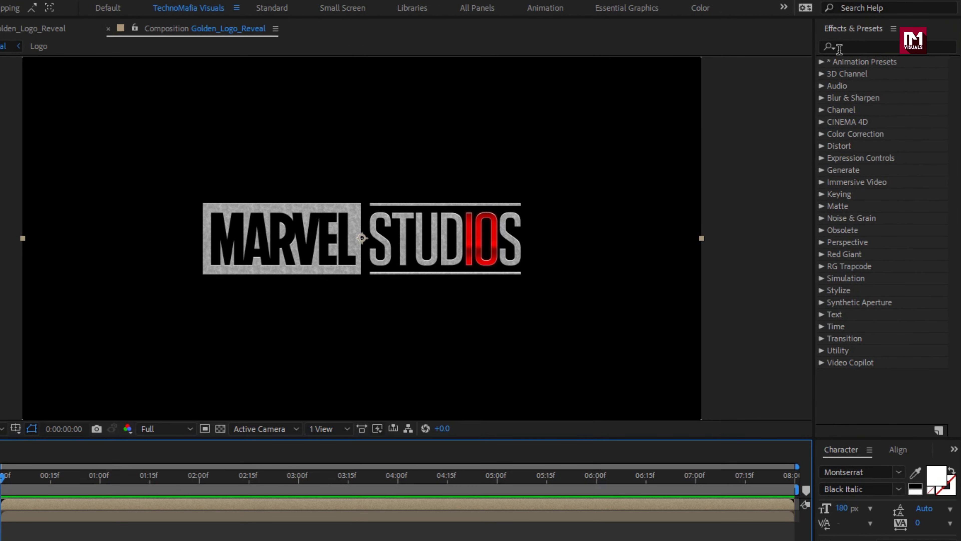
{"action": "left_click", "coordinate": [839, 47]}
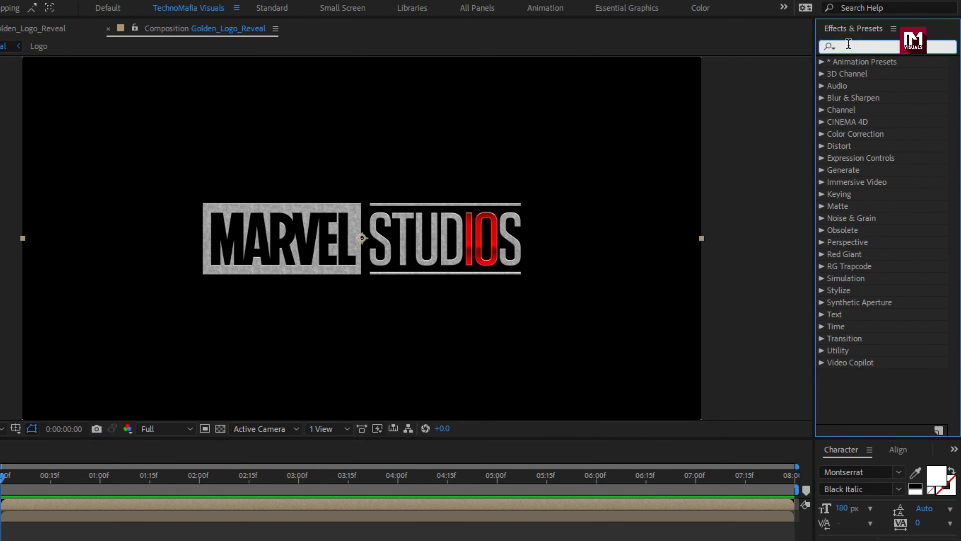
{"action": "type", "text": "simpl"}
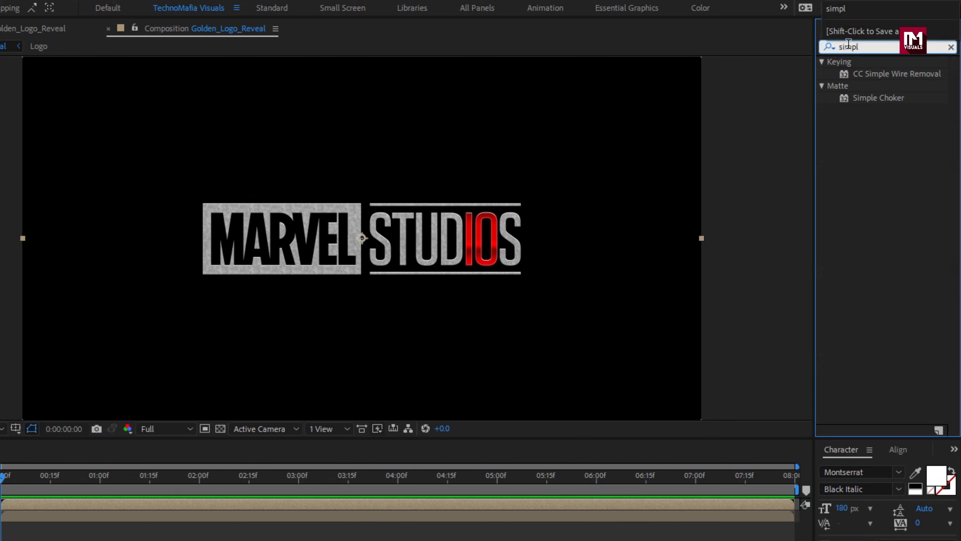
{"action": "double_click", "coordinate": [869, 99]}
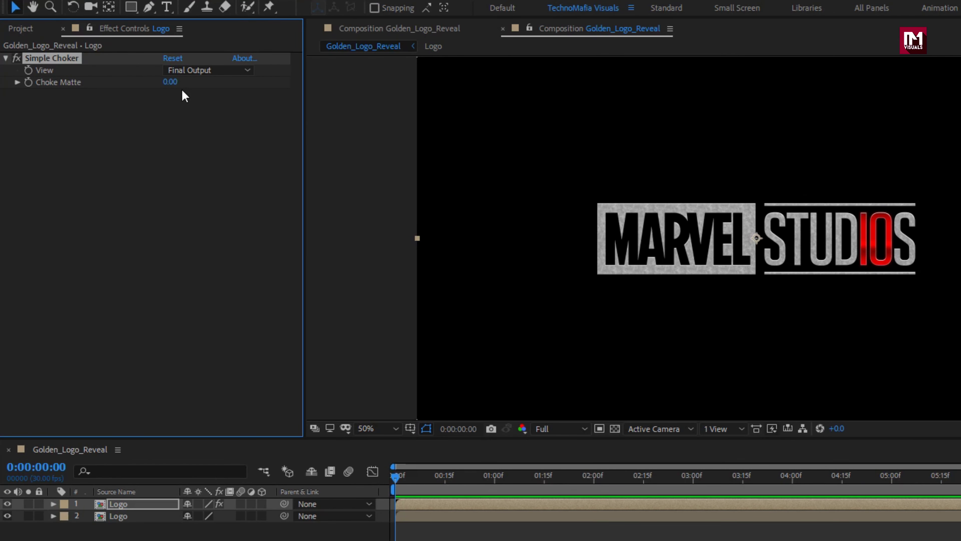
{"action": "left_click", "coordinate": [174, 82]}
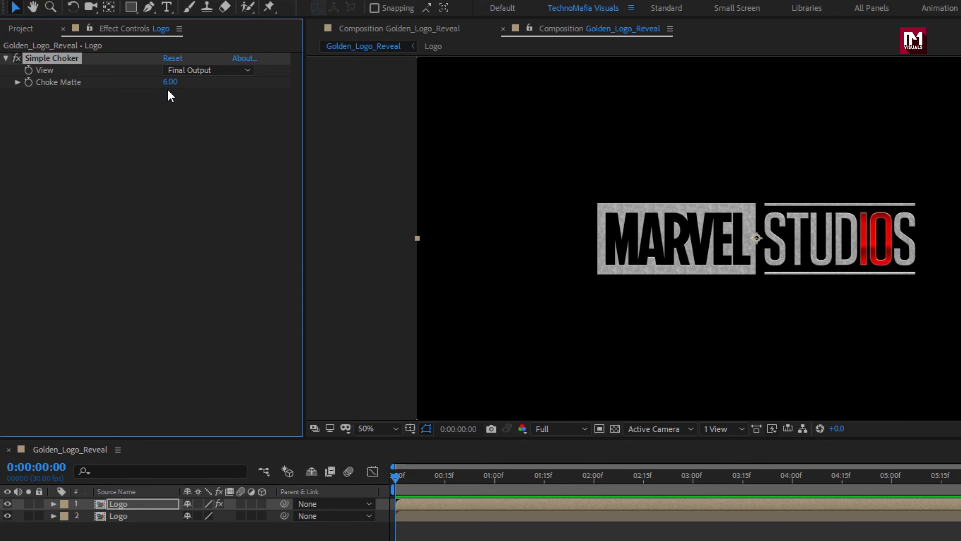
Step: Set the lower Logo layer's track matte to Alpha Inverted Matte "Logo"
{"action": "left_click", "coordinate": [137, 516]}
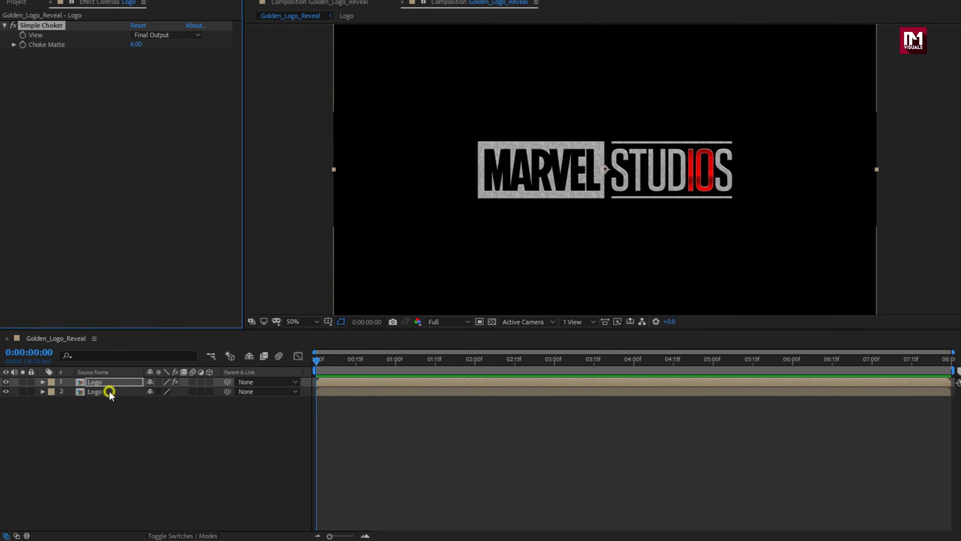
{"action": "left_click", "coordinate": [183, 534]}
{"action": "left_click", "coordinate": [221, 391]}
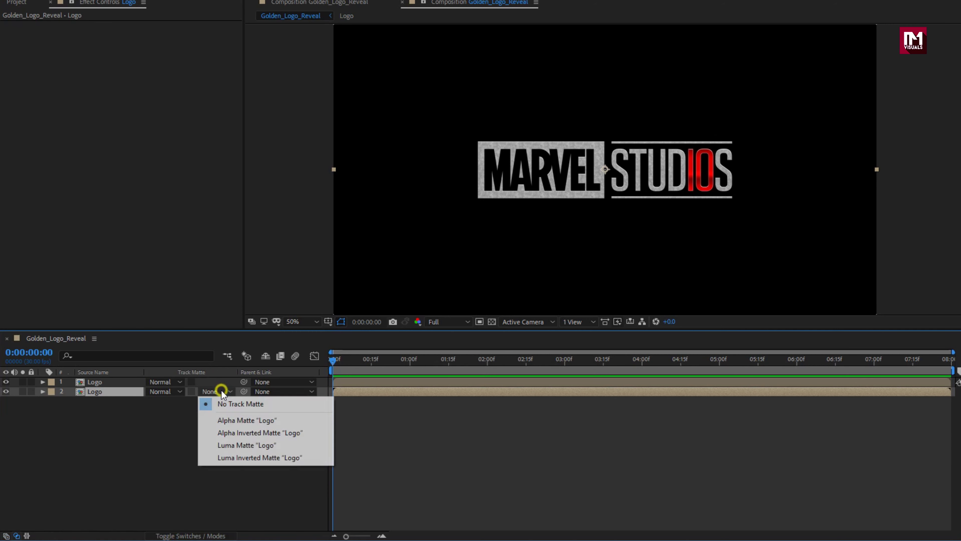
{"action": "left_click", "coordinate": [226, 432]}
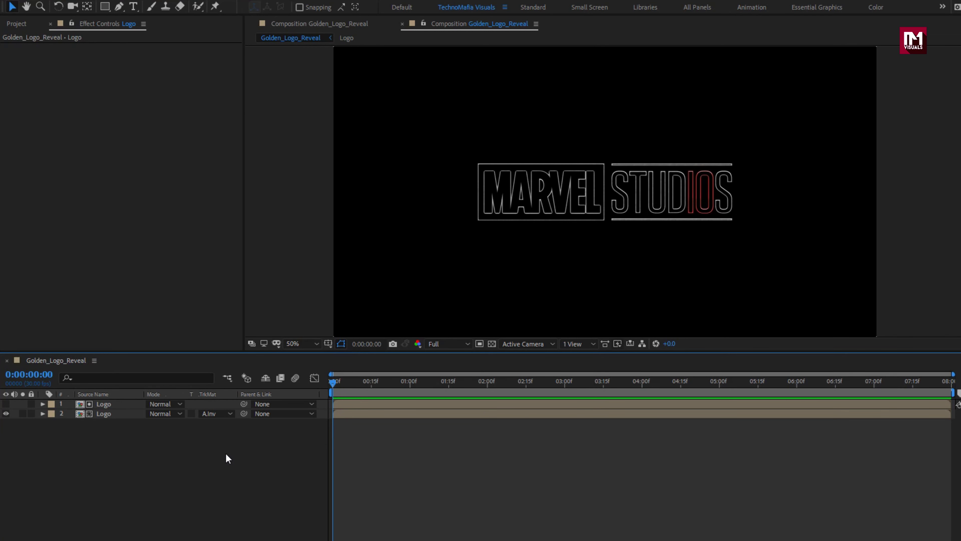
Step: Pre-compose both Logo layers together into a new composition named "Logo_Edge"
{"action": "left_click_drag", "start_coordinate": [103, 443], "coordinate": [100, 402]}
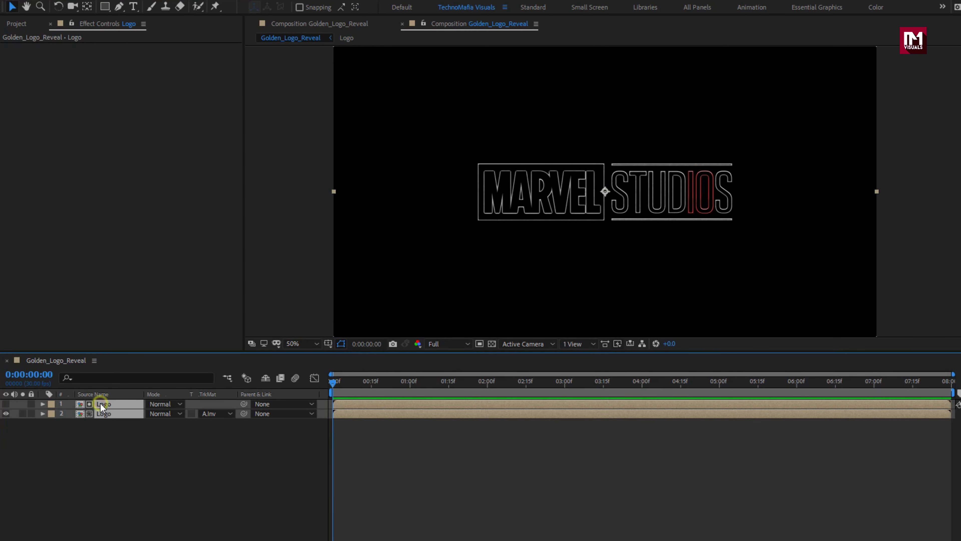
{"action": "right_click", "coordinate": [100, 403]}
{"action": "left_click", "coordinate": [121, 352]}
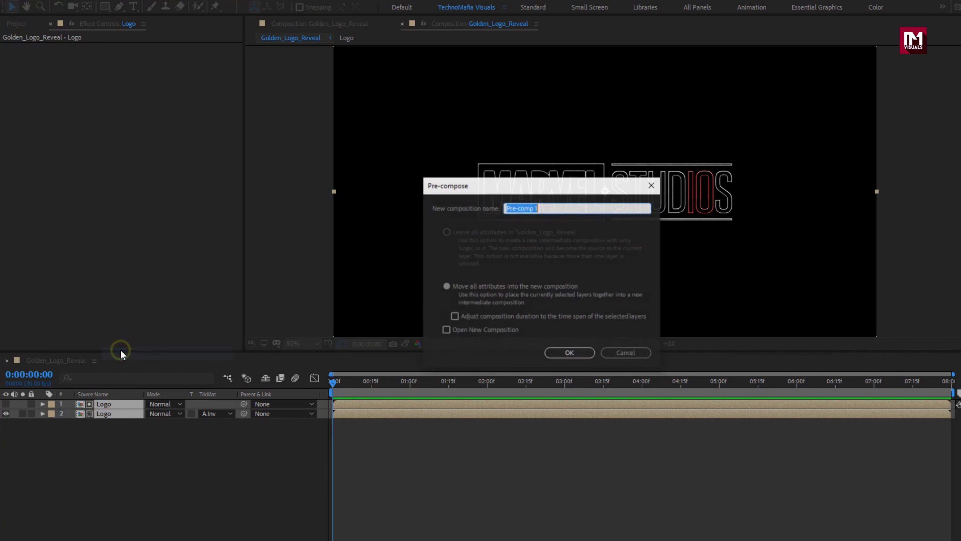
{"action": "type", "text": "Logo_Edge"}
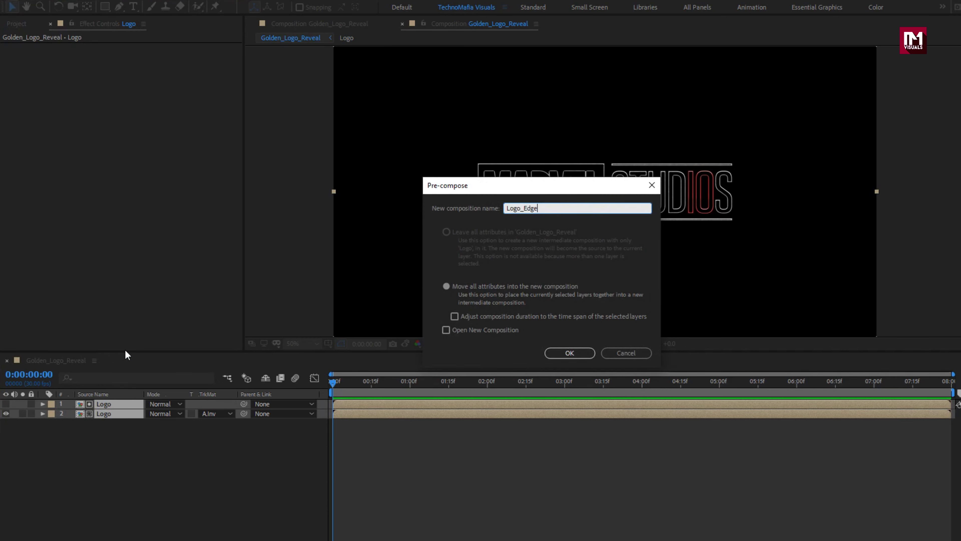
{"action": "left_click", "coordinate": [558, 355]}
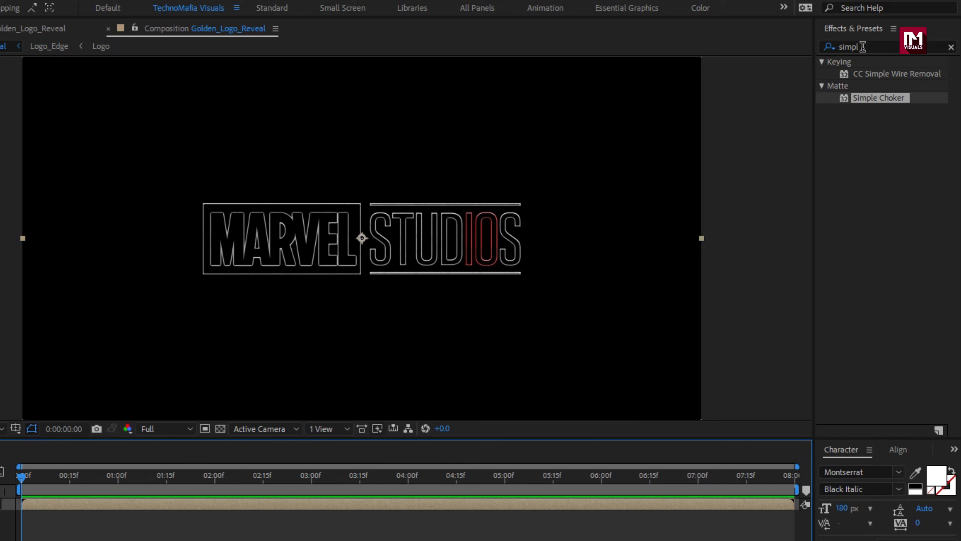
Step: Apply Fast Blur (Legacy) to the Logo_Edge layer with Blurriness 0.5 and Repeat Edge Pixels enabled
{"action": "left_click", "coordinate": [829, 45]}
{"action": "type", "text": "f"}
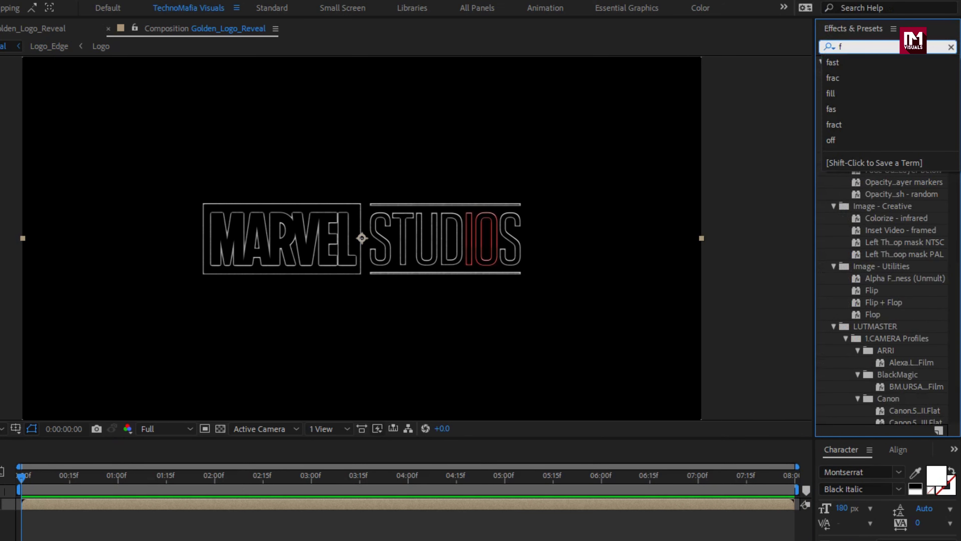
{"action": "type", "text": "ast"}
{"action": "double_click", "coordinate": [876, 158]}
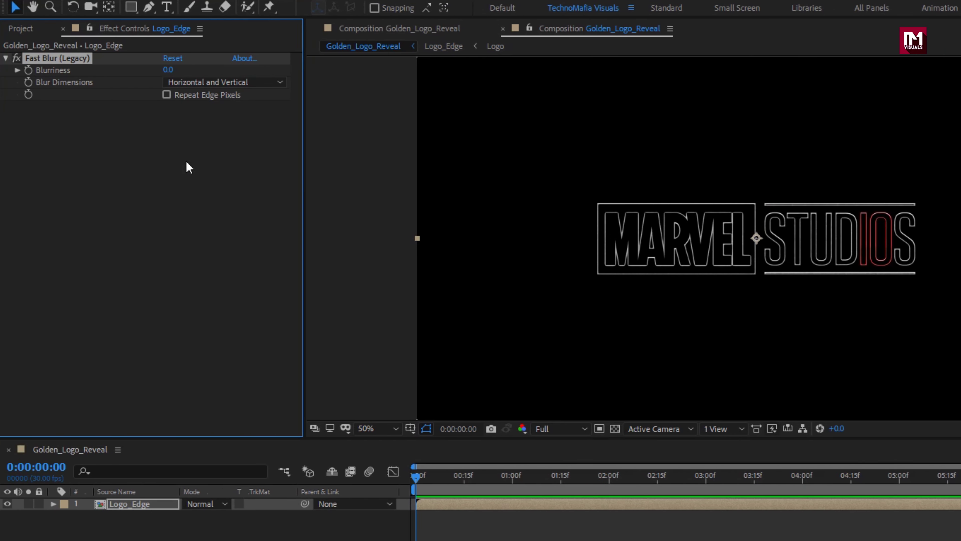
{"action": "left_click", "coordinate": [167, 70]}
{"action": "type", "text": "0.5"}
{"action": "key", "text": "Return"}
{"action": "left_click", "coordinate": [167, 96]}
Step: Place Reflection.jpg above the Logo_Edge layer in the timeline and apply the Tint effect to it
{"action": "left_click", "coordinate": [21, 28]}
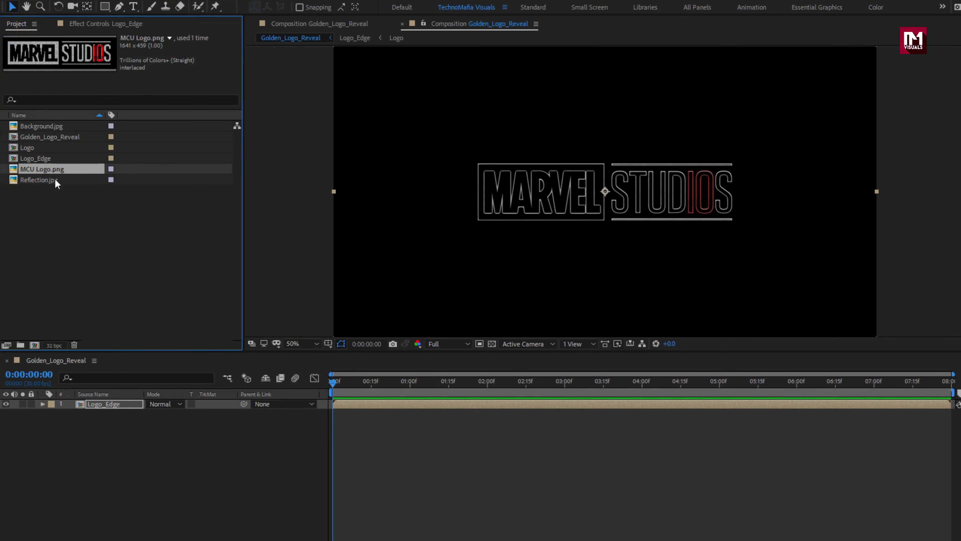
{"action": "left_click_drag", "start_coordinate": [50, 181], "coordinate": [119, 404]}
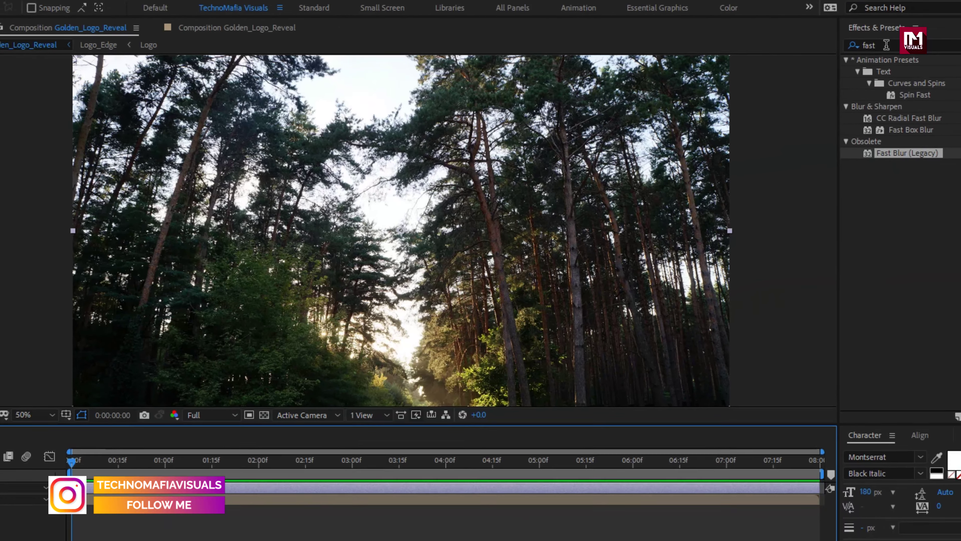
{"action": "left_click", "coordinate": [960, 40]}
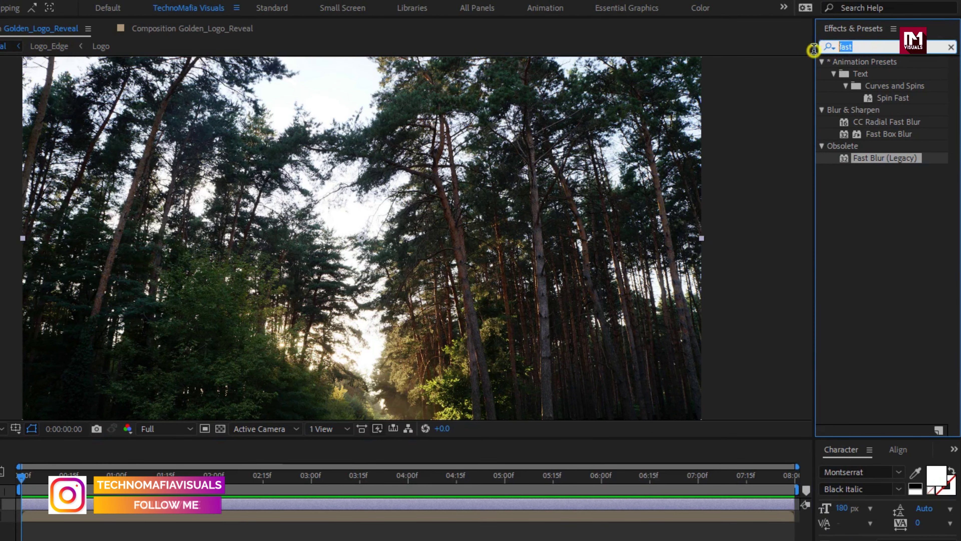
{"action": "type", "text": "tint"}
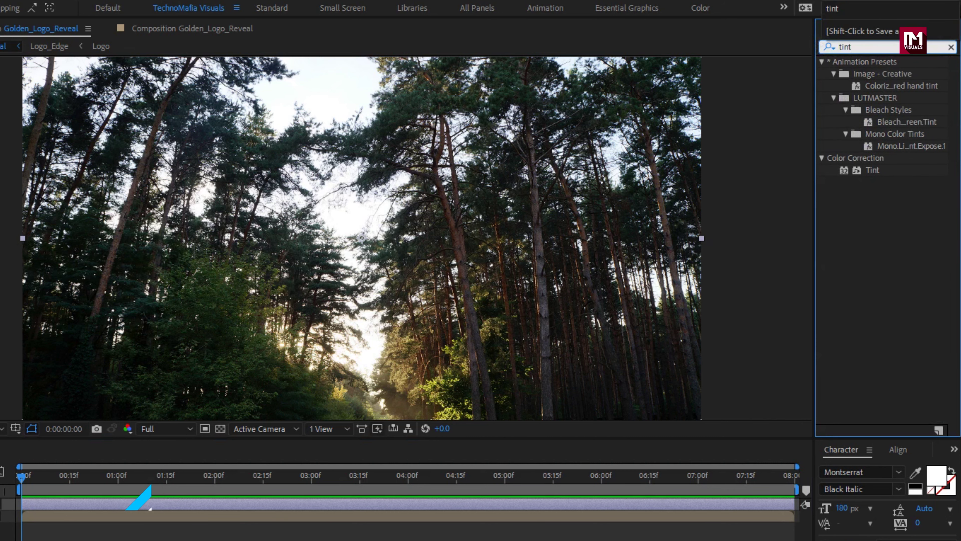
{"action": "double_click", "coordinate": [879, 171]}
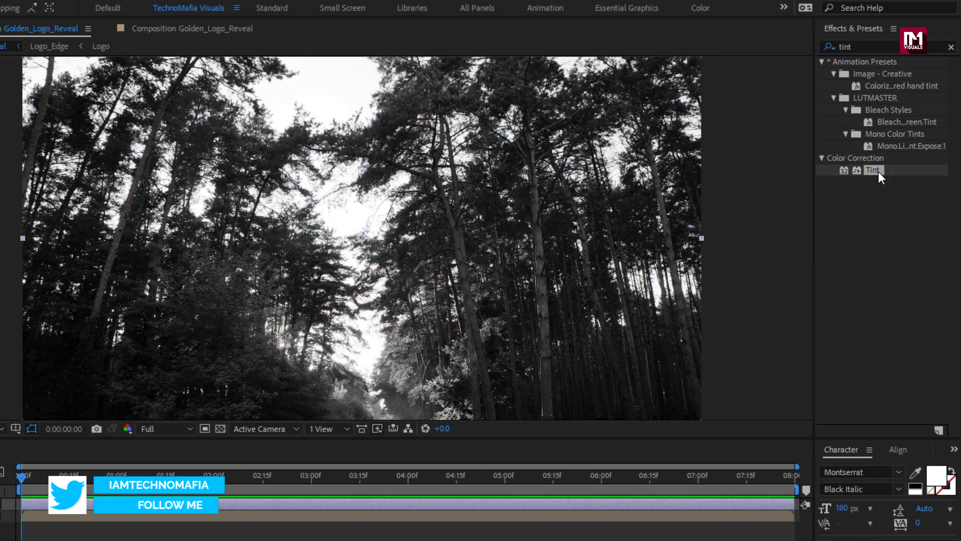
Step: Apply the Motion Tile effect to the Reflection.jpg layer
{"action": "left_click", "coordinate": [857, 47]}
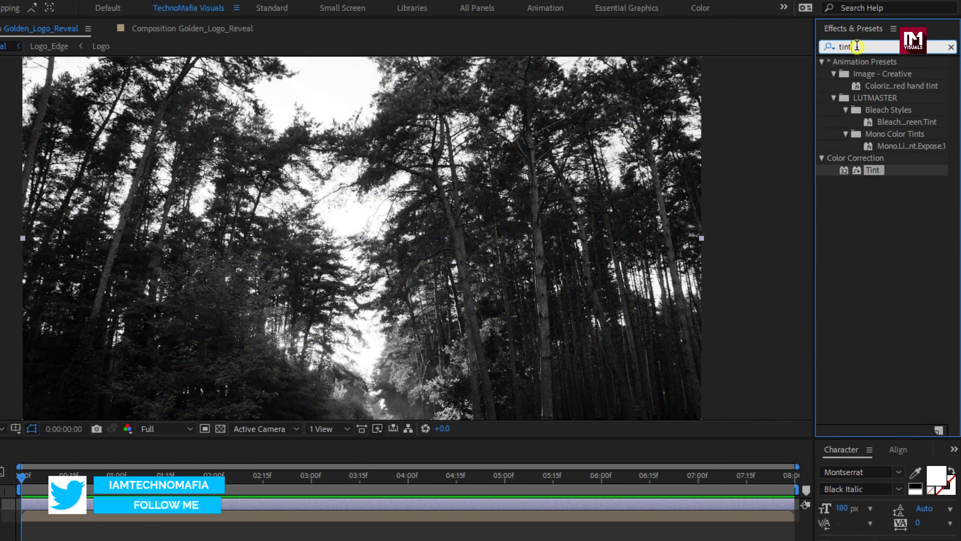
{"action": "type", "text": "mo"}
{"action": "left_click", "coordinate": [837, 94]}
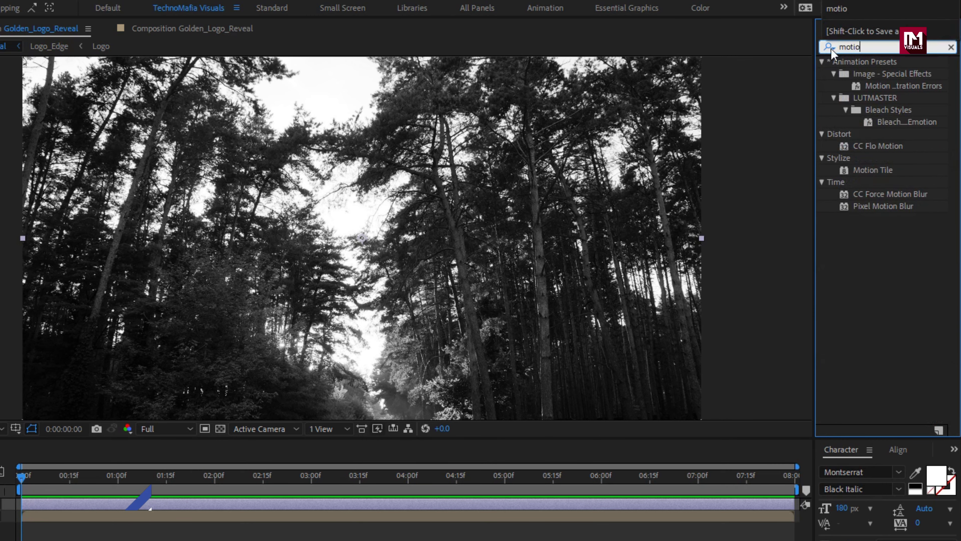
{"action": "left_click", "coordinate": [879, 170]}
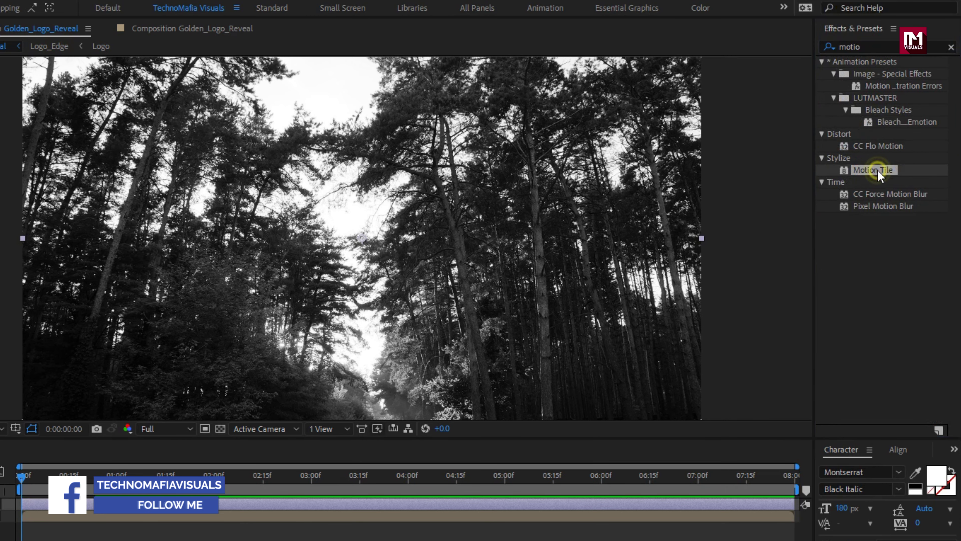
{"action": "double_click", "coordinate": [878, 171]}
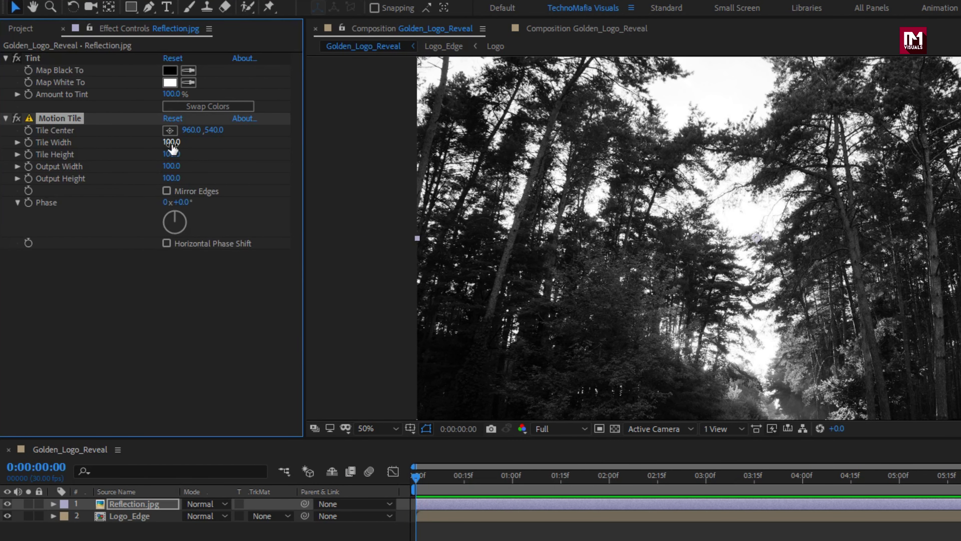
Step: Set the Motion Tile effect's Tile Width and Tile Height to 25 on the Reflection.jpg layer
{"action": "left_click", "coordinate": [172, 147]}
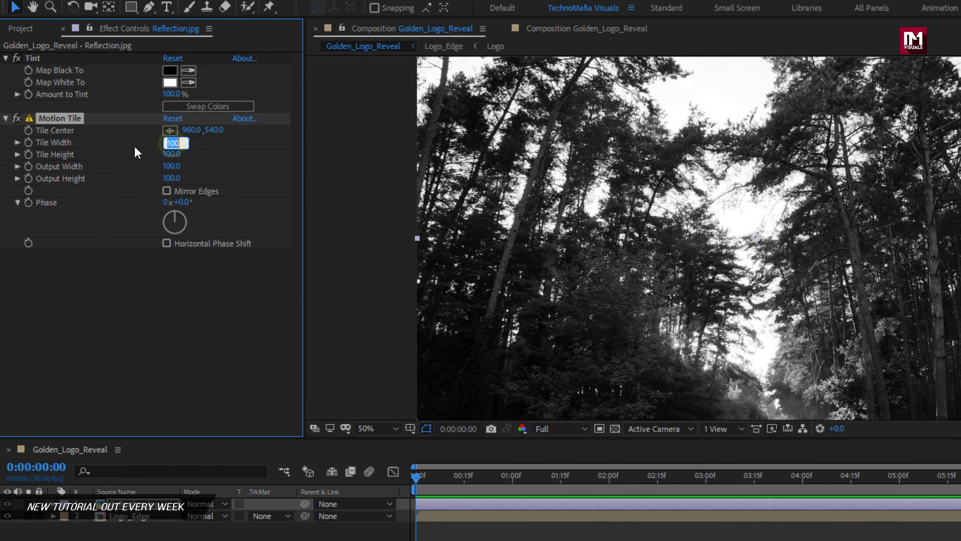
{"action": "type", "text": "25"}
{"action": "key", "text": "Return"}
{"action": "left_click", "coordinate": [167, 154]}
{"action": "type", "text": "25"}
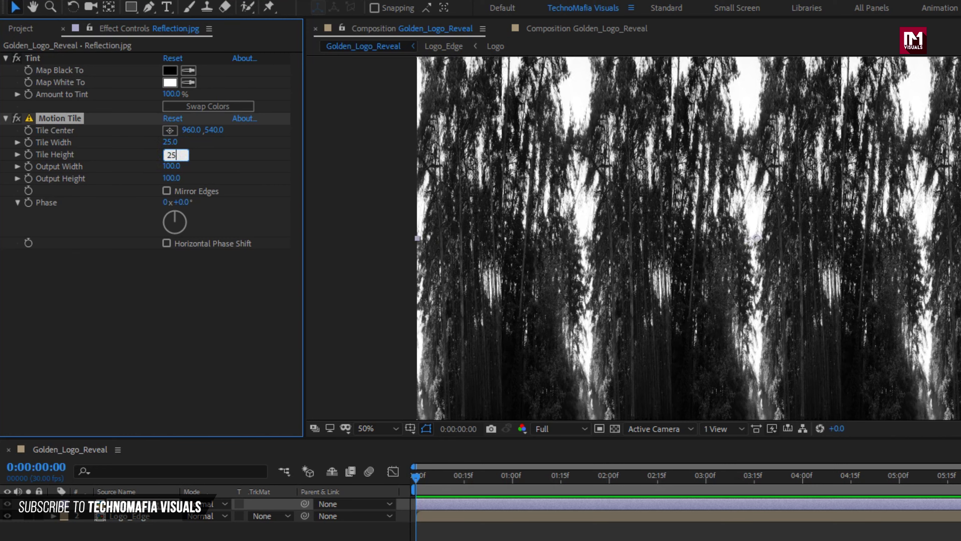
{"action": "key", "text": "Return"}
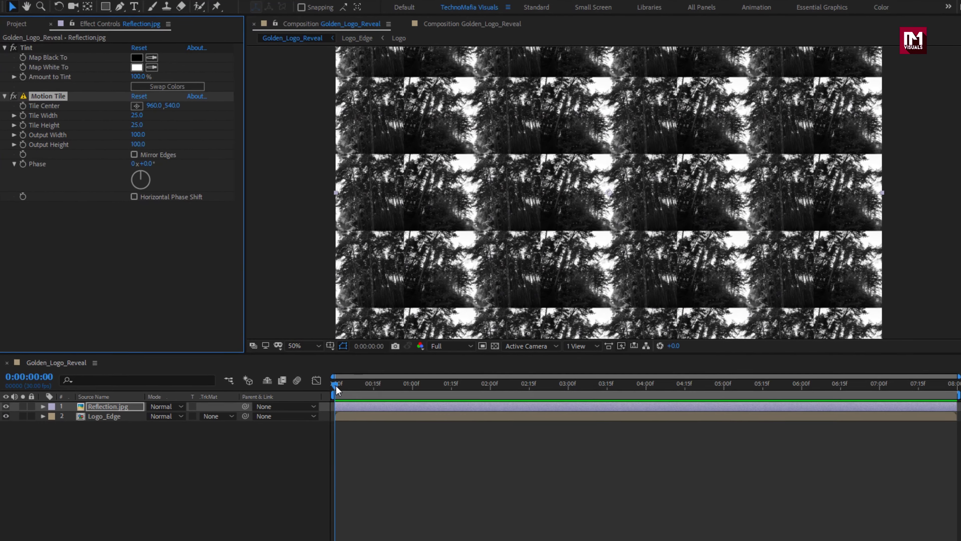
Step: Animate Motion Tile's Tile Center from a keyframe at 0:00:00:00 to 393, 540 at 0:00:07:29
{"action": "left_click", "coordinate": [23, 106]}
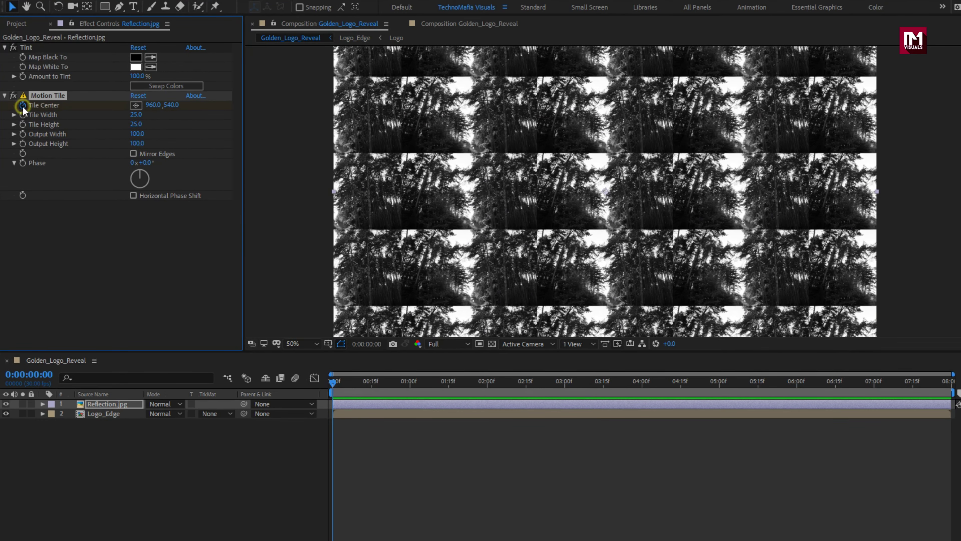
{"action": "left_click", "coordinate": [950, 384]}
{"action": "left_click_drag", "start_coordinate": [150, 105], "coordinate": [2, 105]}
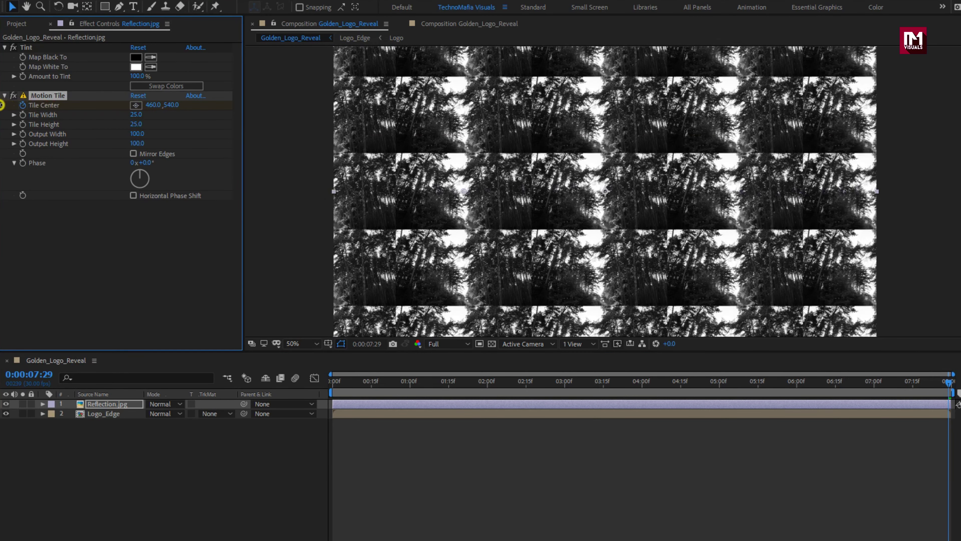
{"action": "left_click_drag", "start_coordinate": [151, 103], "coordinate": [118, 111]}
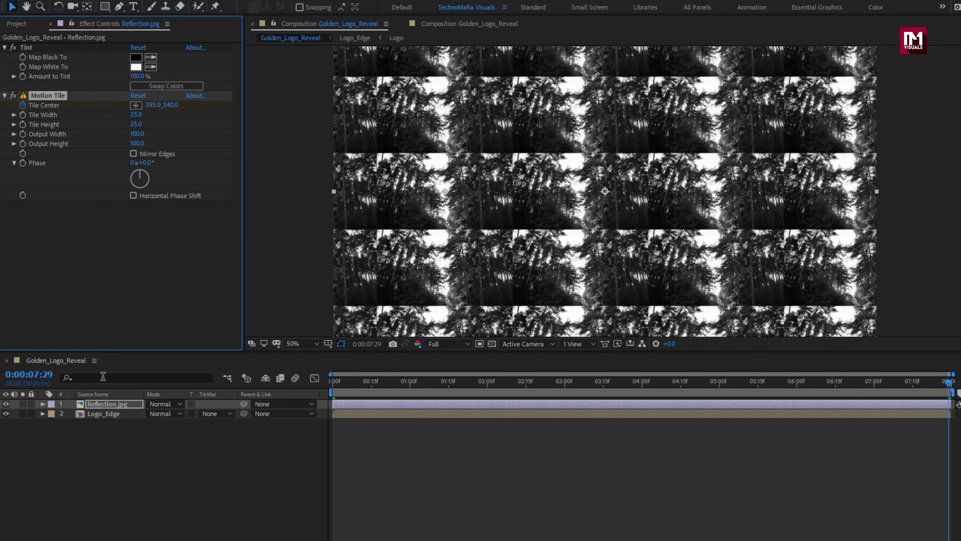
Step: Apply Fast Blur (Legacy) to the Reflection.jpg layer with Blurriness 100 and Repeat Edge Pixels enabled
{"action": "left_click", "coordinate": [103, 403]}
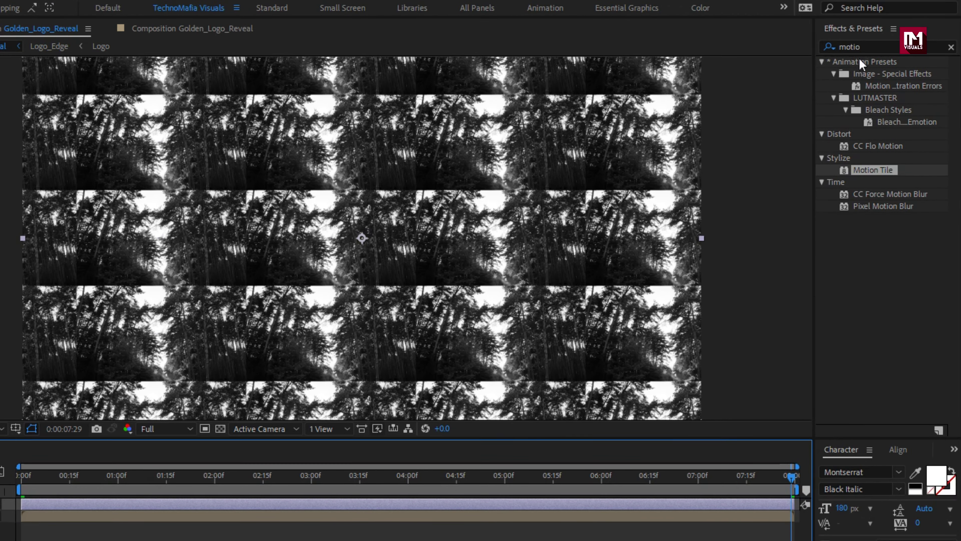
{"action": "left_click", "coordinate": [943, 38]}
{"action": "type", "text": "fast"}
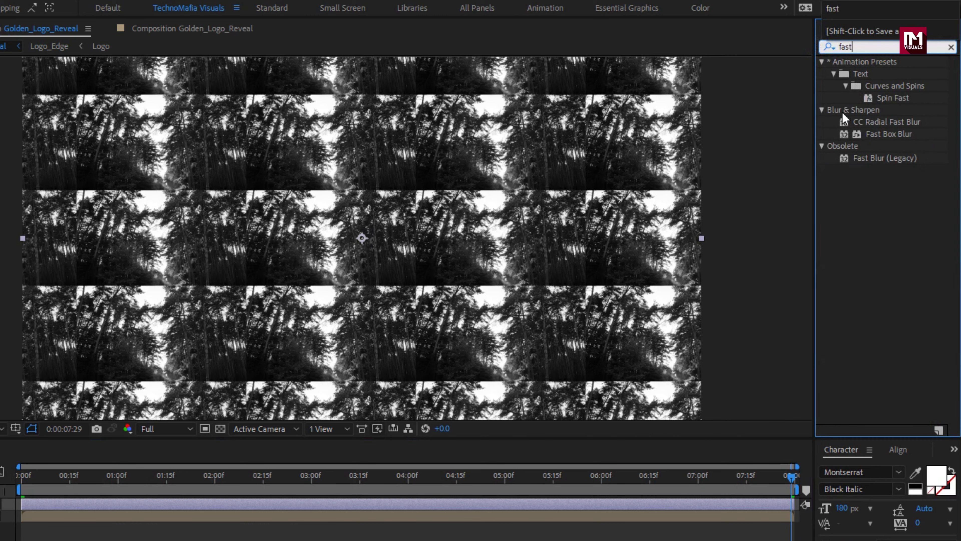
{"action": "double_click", "coordinate": [883, 159]}
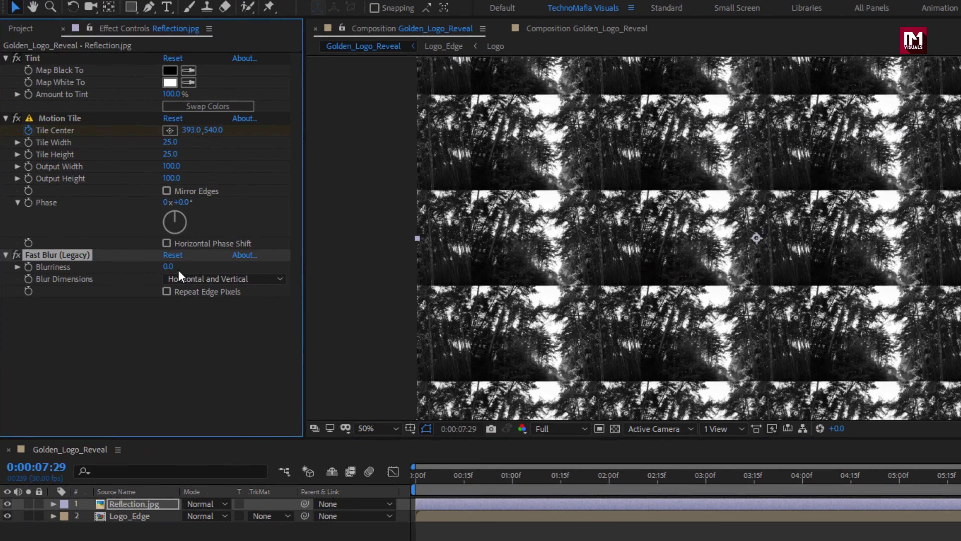
{"action": "left_click", "coordinate": [135, 267]}
{"action": "type", "text": "100"}
{"action": "key", "text": "Return"}
{"action": "left_click", "coordinate": [166, 291]}
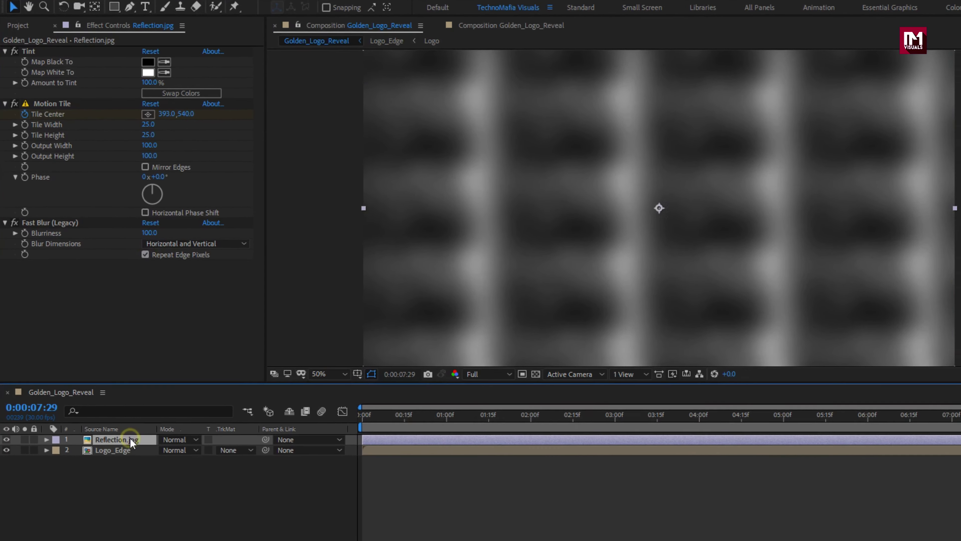
Step: Keyframe the Reflection.jpg layer's Opacity from 0% at 0:00:00:00 to 65% at 0:00:02:00
{"action": "key", "text": "t"}
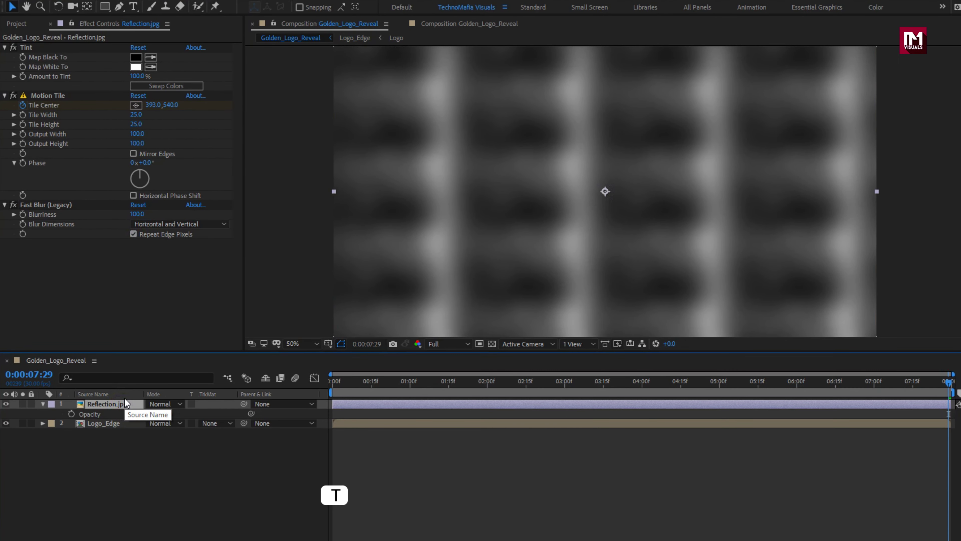
{"action": "left_click", "coordinate": [330, 381]}
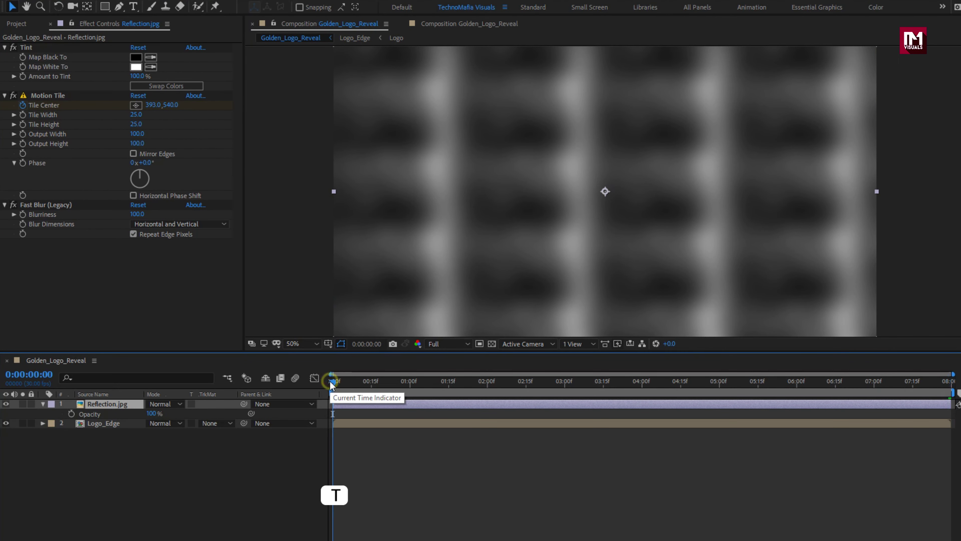
{"action": "left_click", "coordinate": [71, 414]}
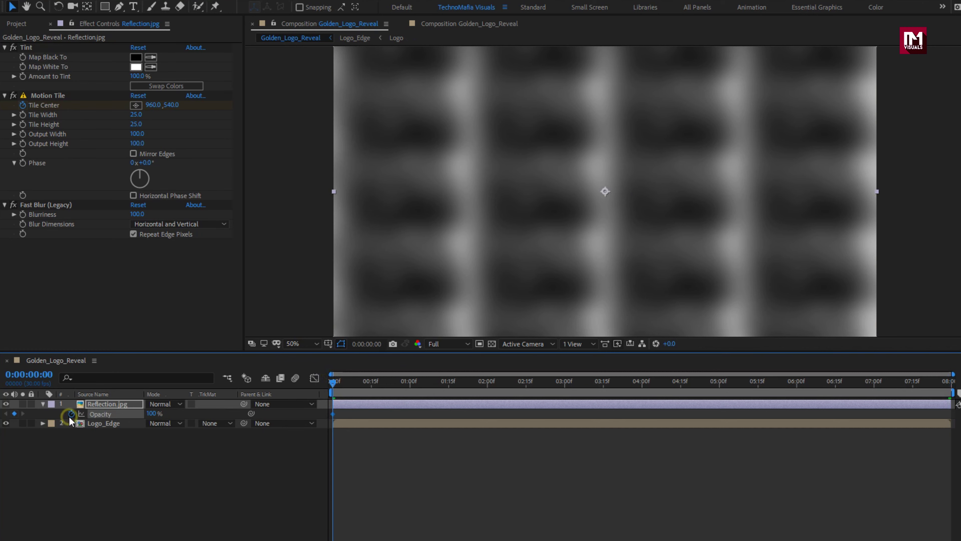
{"action": "left_click_drag", "start_coordinate": [153, 413], "coordinate": [68, 413]}
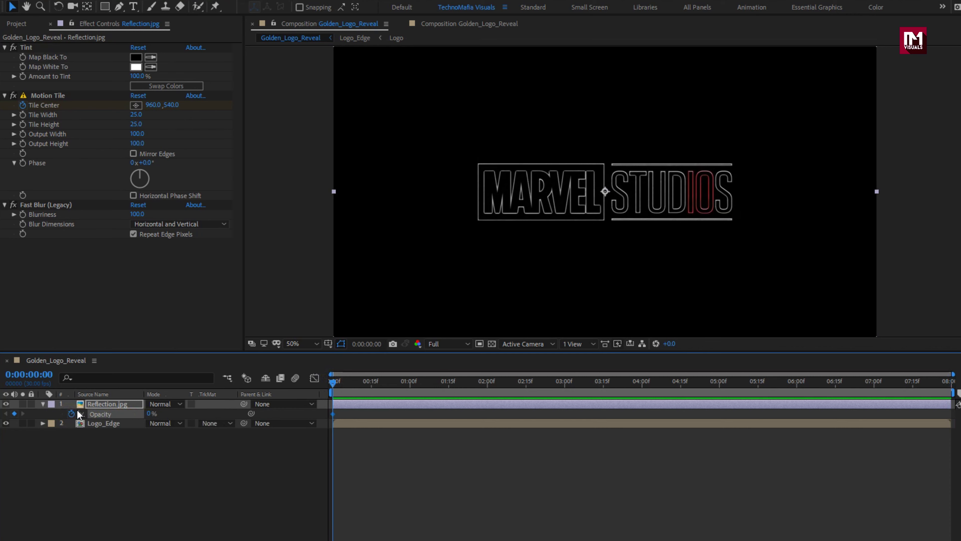
{"action": "left_click", "coordinate": [487, 385]}
{"action": "left_click", "coordinate": [148, 414]}
{"action": "type", "text": "65"}
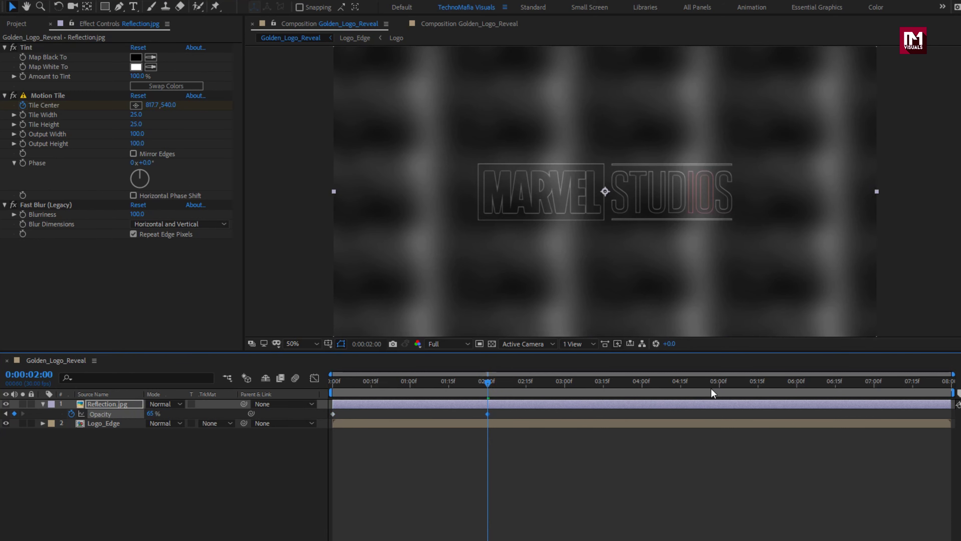
Step: Hold the Reflection.jpg layer's Opacity at 65% with a keyframe at 0:00:05:29 and fade it to 0% at 0:00:07:29
{"action": "left_click", "coordinate": [795, 385]}
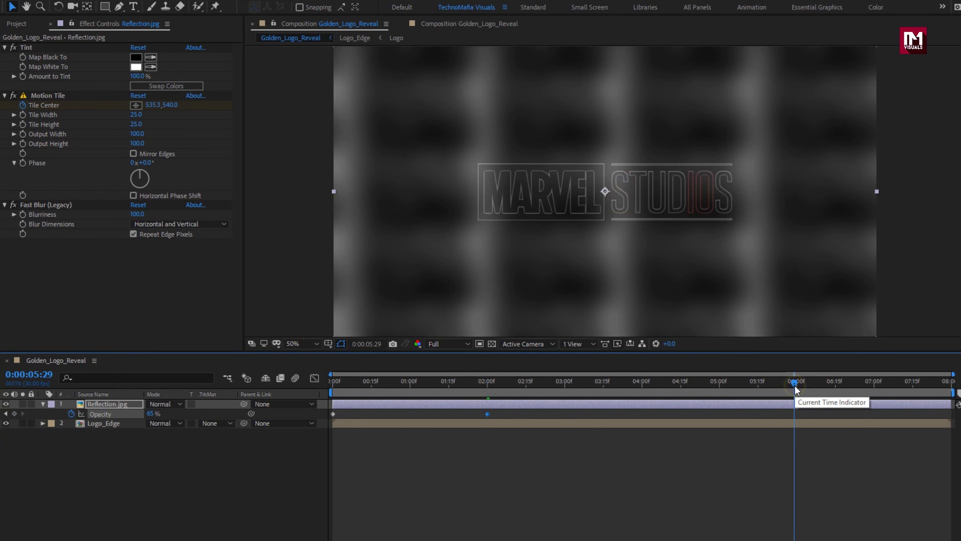
{"action": "left_click", "coordinate": [14, 414]}
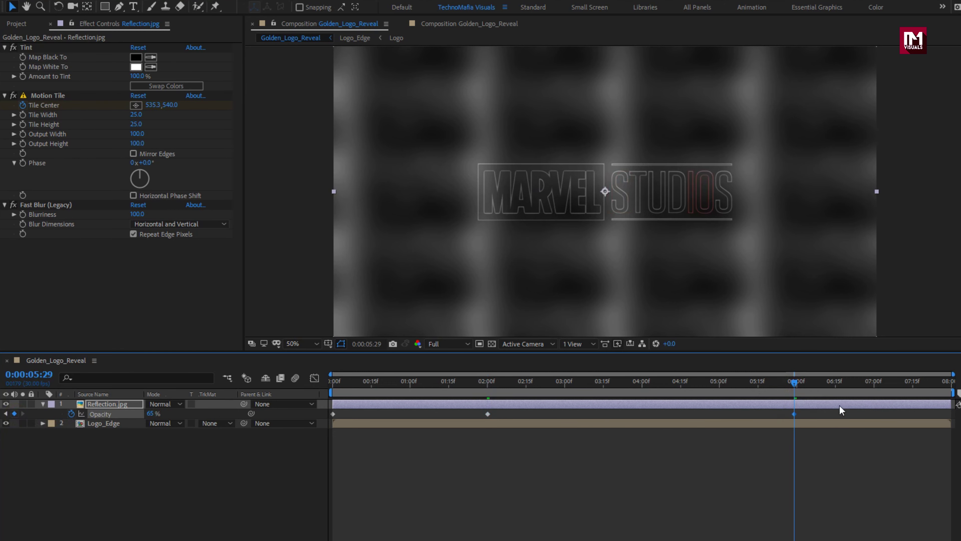
{"action": "left_click", "coordinate": [949, 387]}
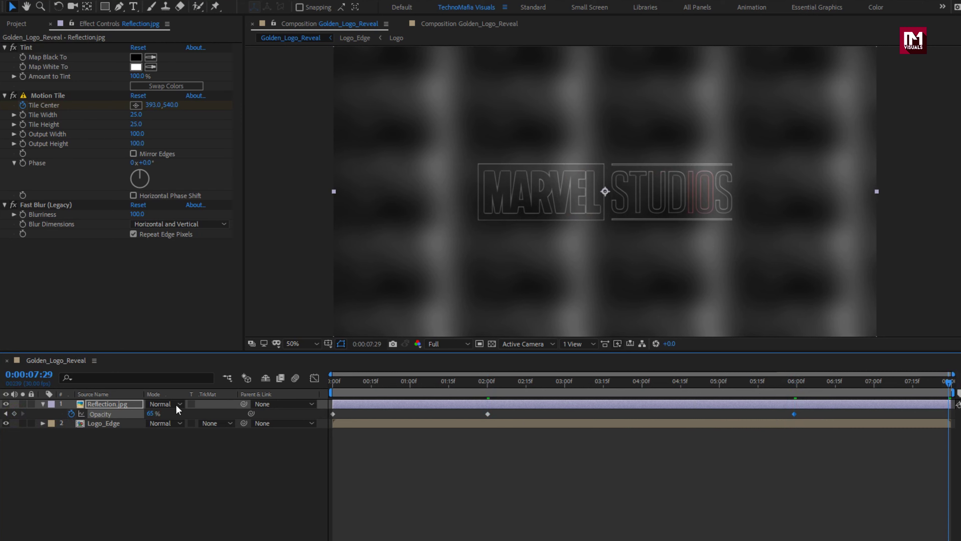
{"action": "left_click_drag", "start_coordinate": [152, 415], "coordinate": [95, 416]}
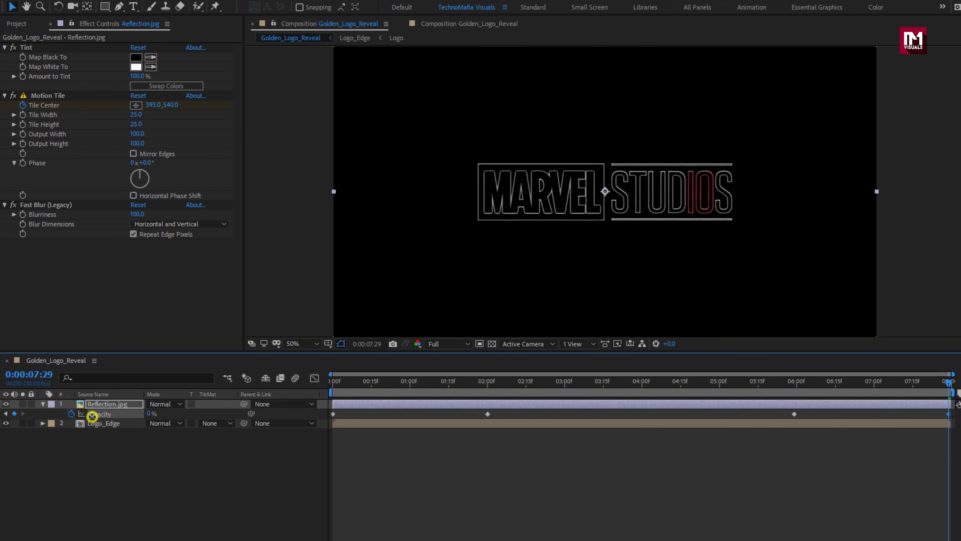
{"action": "left_click", "coordinate": [43, 405]}
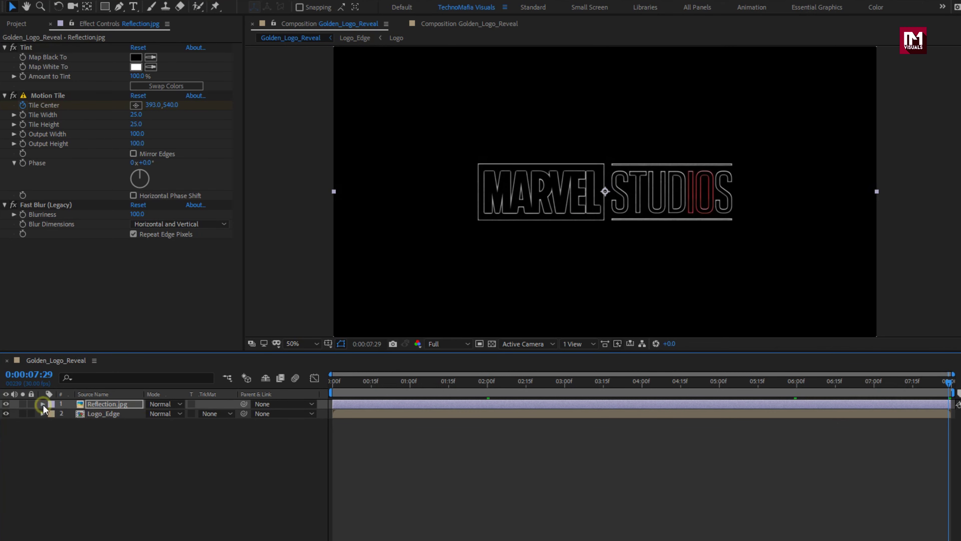
Step: Create a black 1920 x 1080 px solid layer named "Reflection"
{"action": "right_click", "coordinate": [147, 435]}
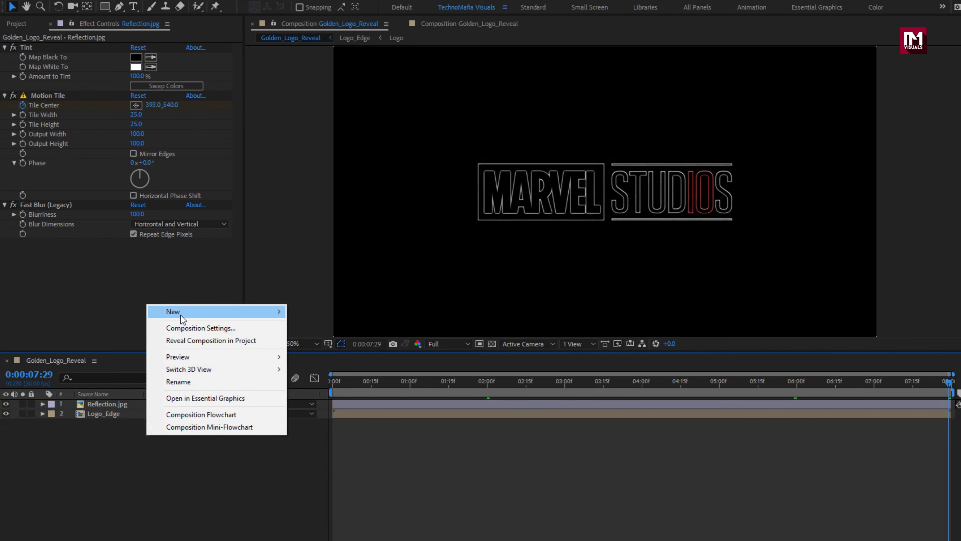
{"action": "mouse_move", "coordinate": [180, 315]}
{"action": "left_click", "coordinate": [337, 339]}
{"action": "type", "text": "Reflection"}
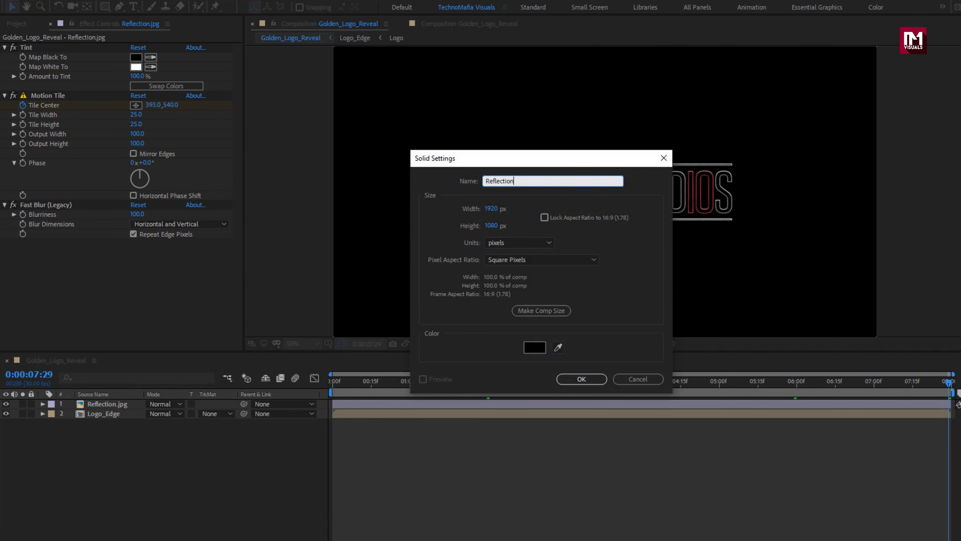
{"action": "left_click", "coordinate": [575, 379]}
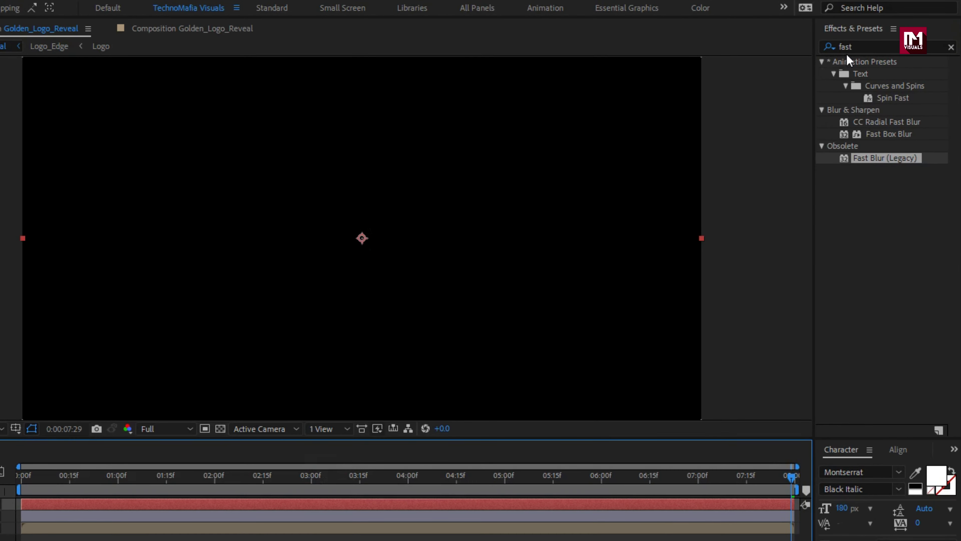
Step: Apply CC Light Sweep to the Reflection solid and move its center to the middle of the frame, about 954, 544
{"action": "double_click", "coordinate": [846, 47]}
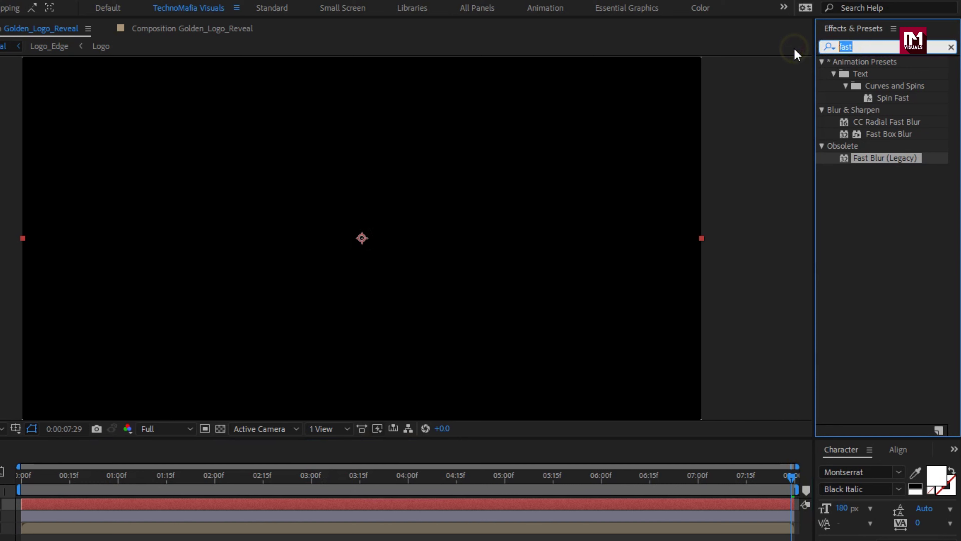
{"action": "type", "text": "cc "}
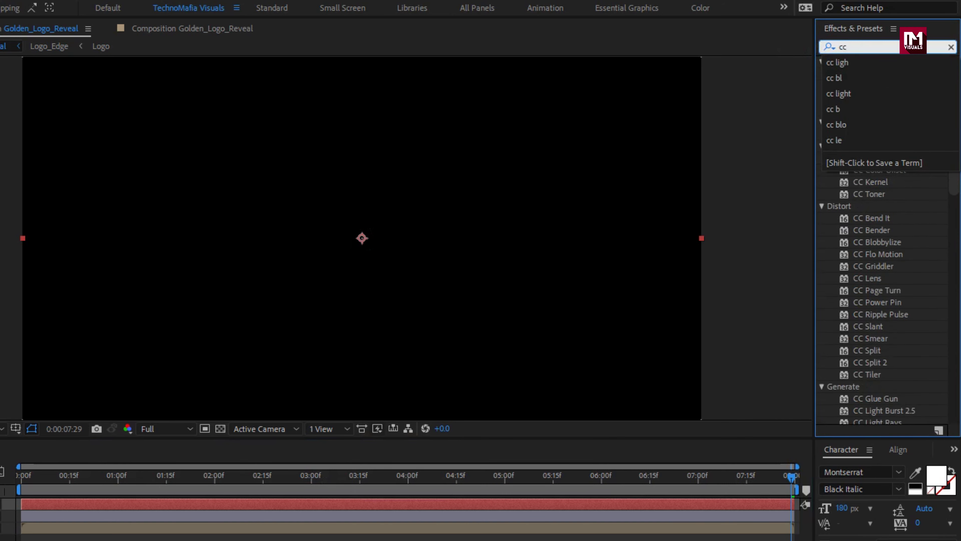
{"action": "type", "text": "li"}
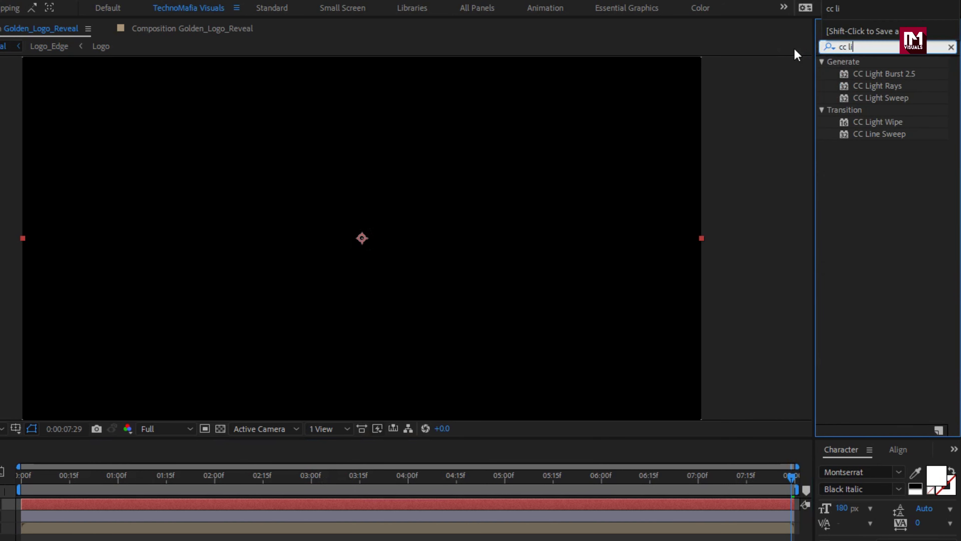
{"action": "double_click", "coordinate": [869, 99]}
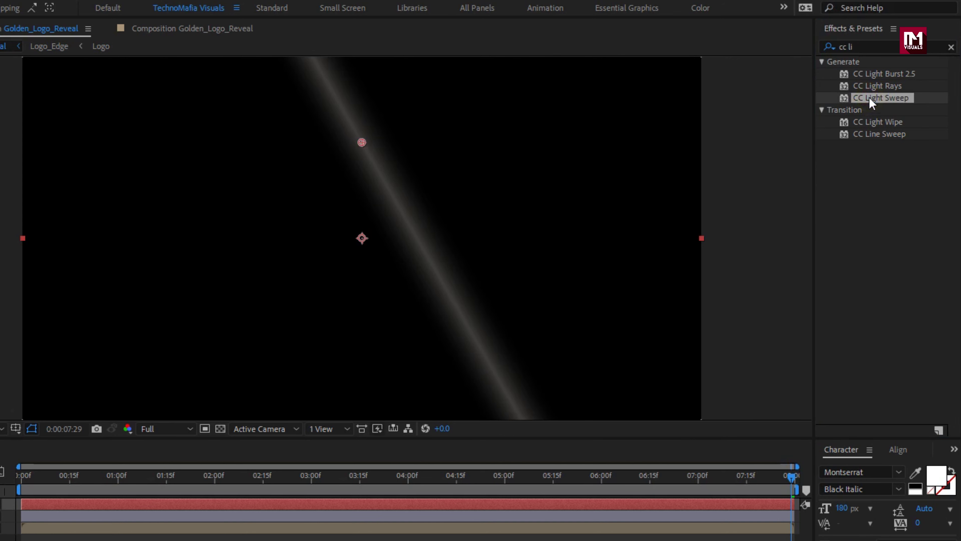
{"action": "left_click_drag", "start_coordinate": [363, 160], "coordinate": [361, 239]}
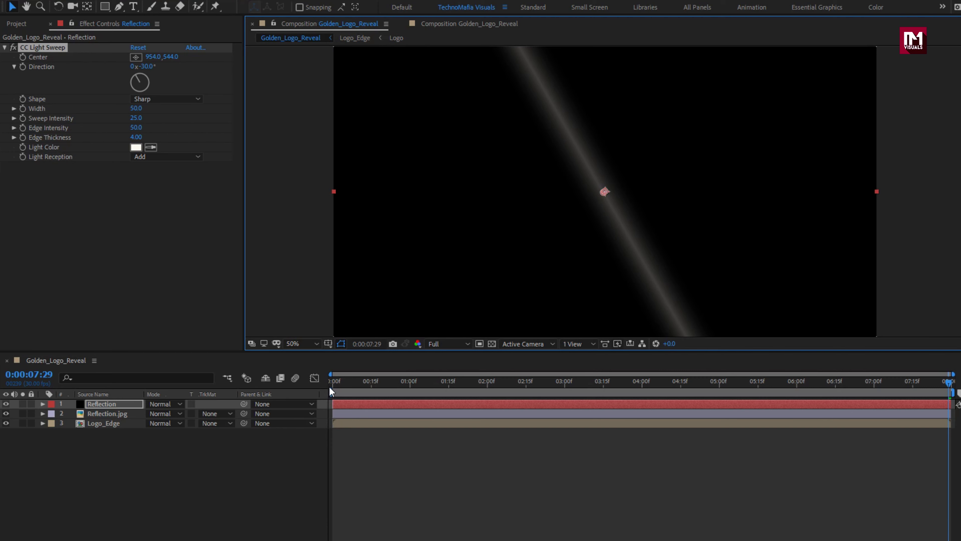
Step: Keyframe the light sweep's Direction from 20° at 0:00:00:00 to -20° at 0:00:07:29
{"action": "left_click", "coordinate": [329, 384]}
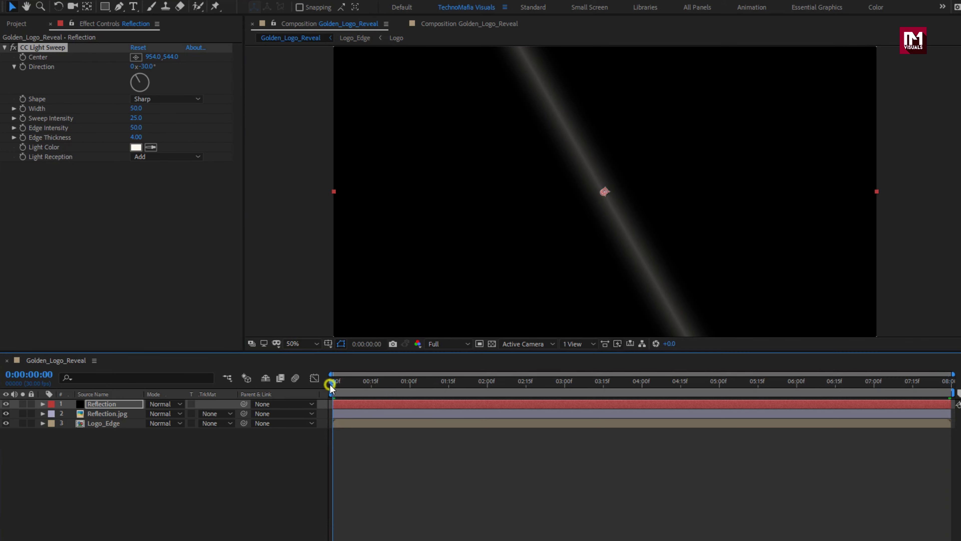
{"action": "left_click", "coordinate": [23, 67]}
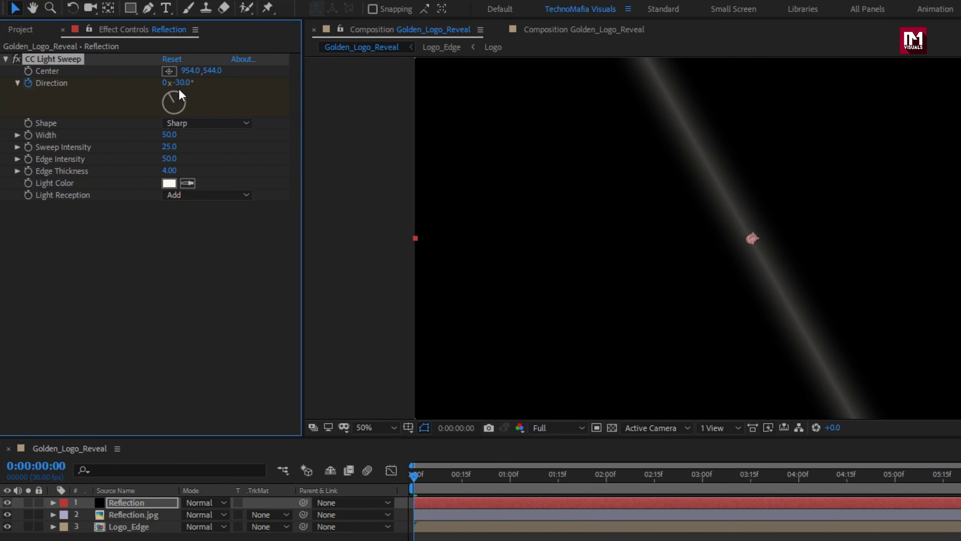
{"action": "left_click", "coordinate": [184, 84]}
{"action": "key", "text": "Return"}
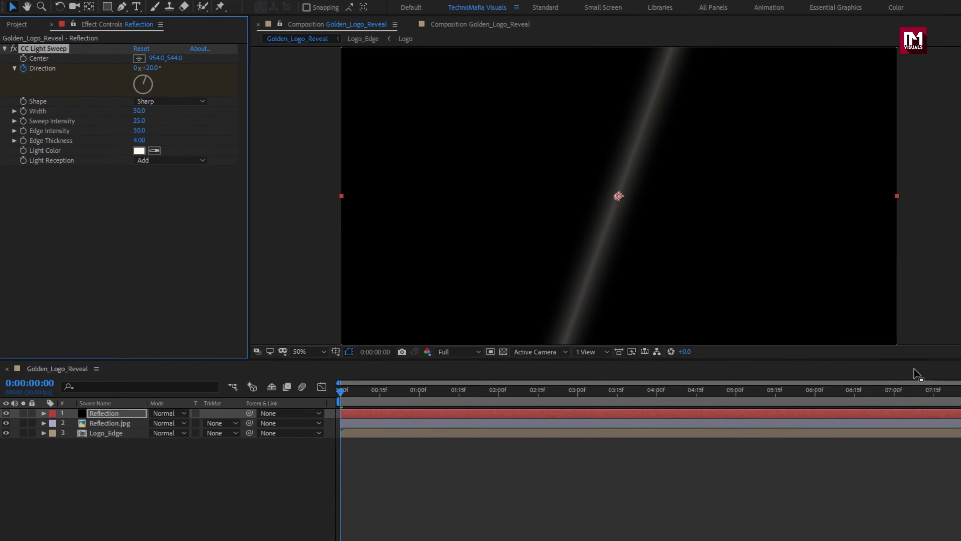
{"action": "left_click", "coordinate": [959, 390]}
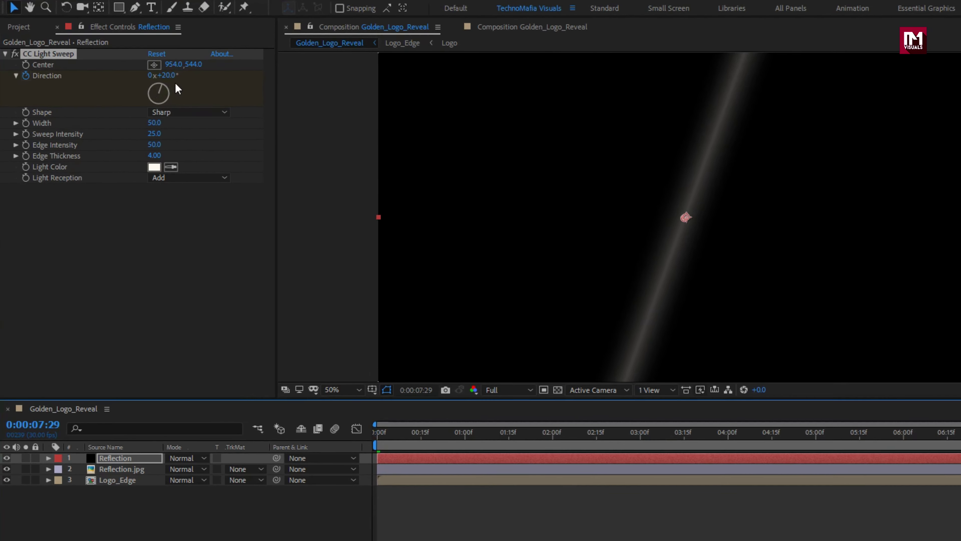
{"action": "left_click", "coordinate": [149, 66]}
{"action": "type", "text": "-2"}
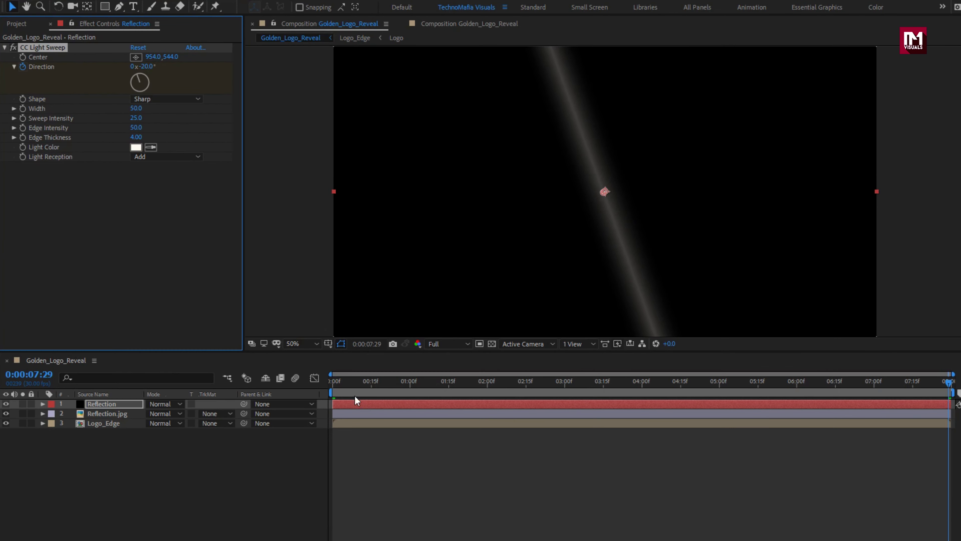
Step: Apply Easy Ease to both Direction keyframes of the light sweep on the Reflection solid
{"action": "left_click_drag", "start_coordinate": [331, 380], "coordinate": [637, 389]}
{"action": "key", "text": "u"}
{"action": "left_click", "coordinate": [112, 404]}
{"action": "key", "text": "u"}
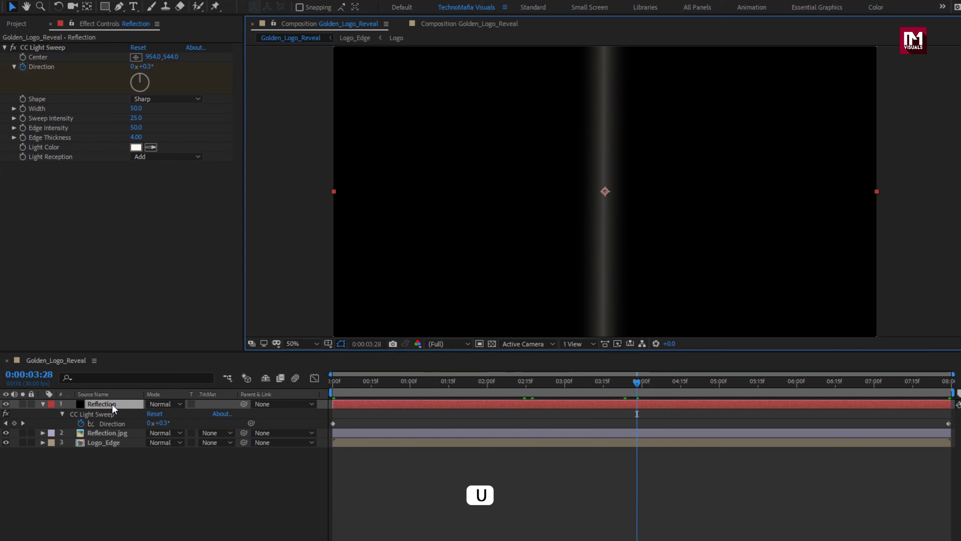
{"action": "left_click_drag", "start_coordinate": [952, 415], "coordinate": [332, 431]}
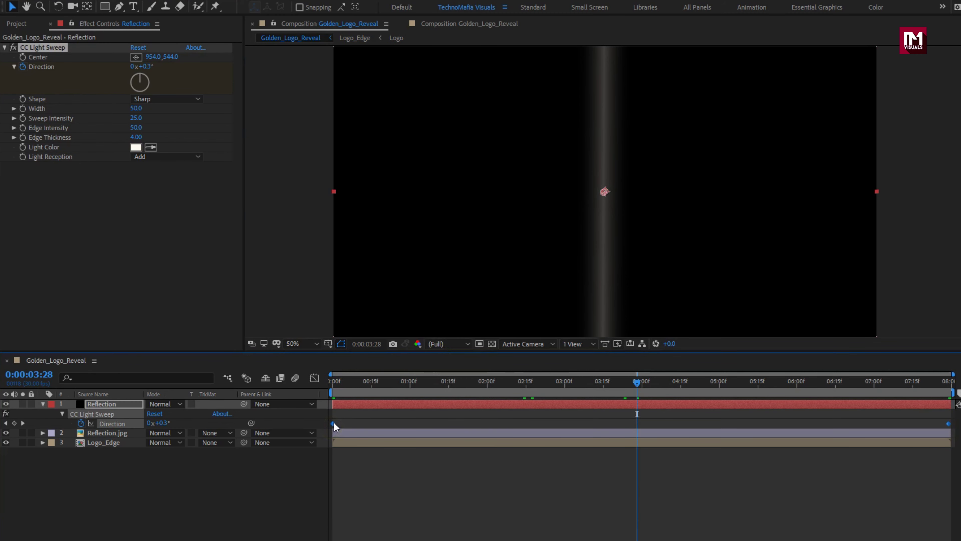
{"action": "right_click", "coordinate": [333, 423]}
{"action": "mouse_move", "coordinate": [358, 418]}
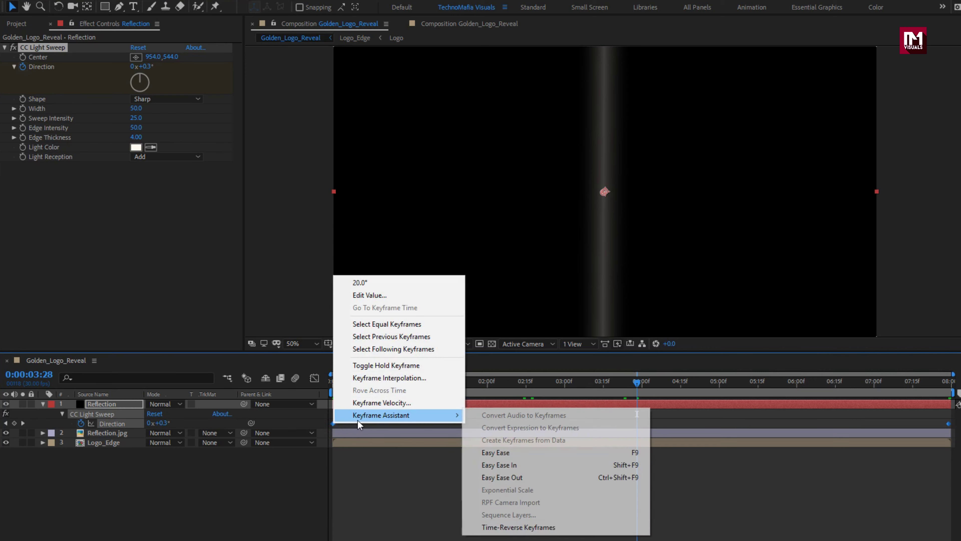
{"action": "left_click", "coordinate": [506, 452]}
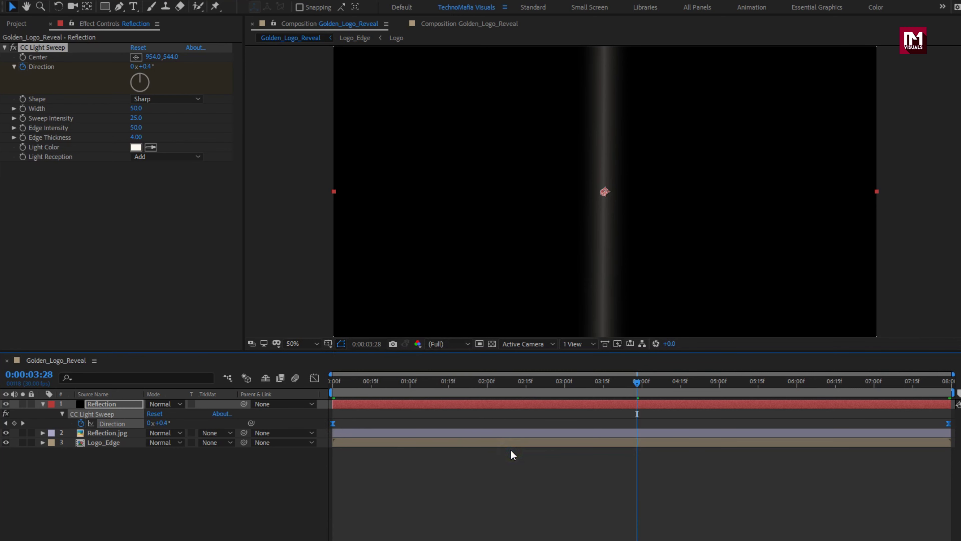
{"action": "left_click", "coordinate": [43, 404]}
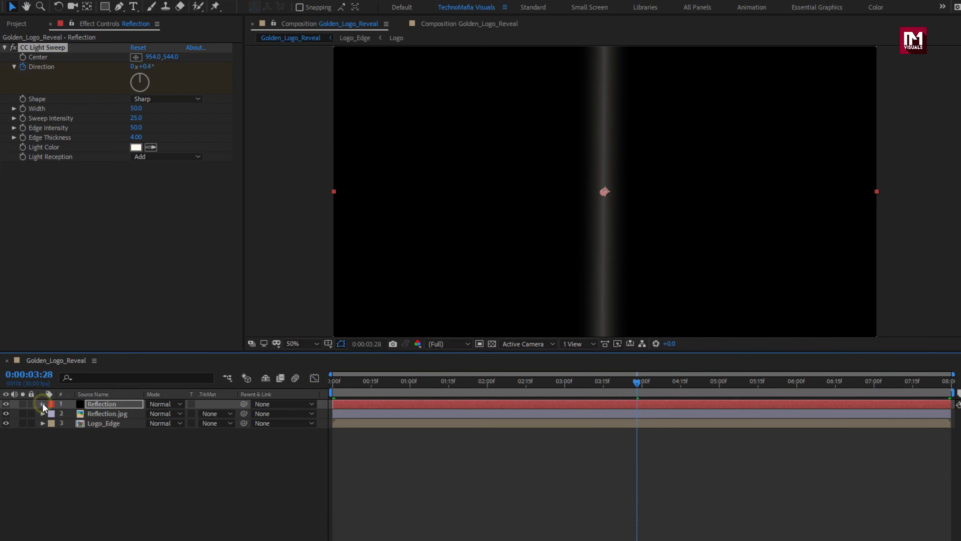
Step: Set the light sweep's Width to 125, Sweep Intensity to 45, and both Edge Intensity and Edge Thickness to 0
{"action": "left_click", "coordinate": [101, 404]}
{"action": "left_click", "coordinate": [138, 109]}
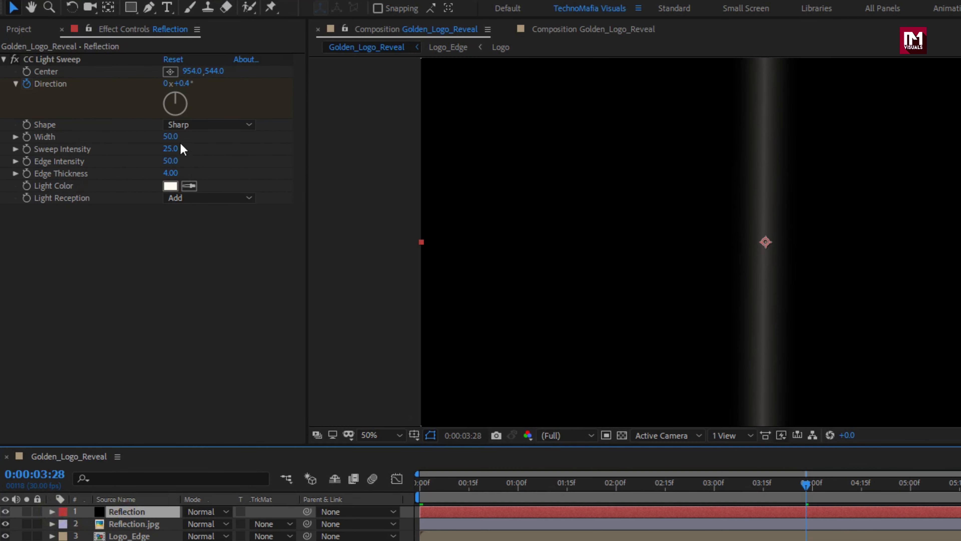
{"action": "type", "text": "125"}
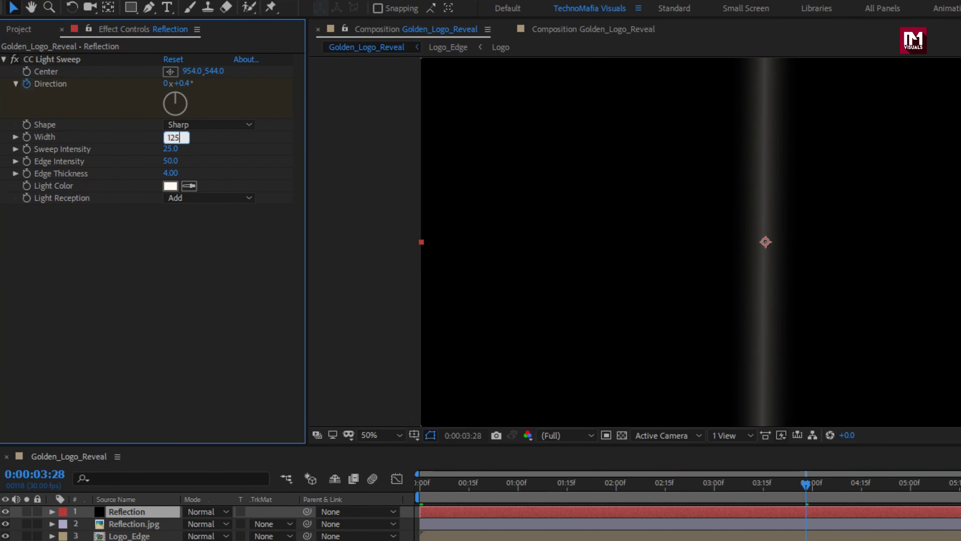
{"action": "left_click", "coordinate": [154, 141]}
{"action": "left_click", "coordinate": [168, 148]}
{"action": "type", "text": "45"}
{"action": "left_click", "coordinate": [144, 157]}
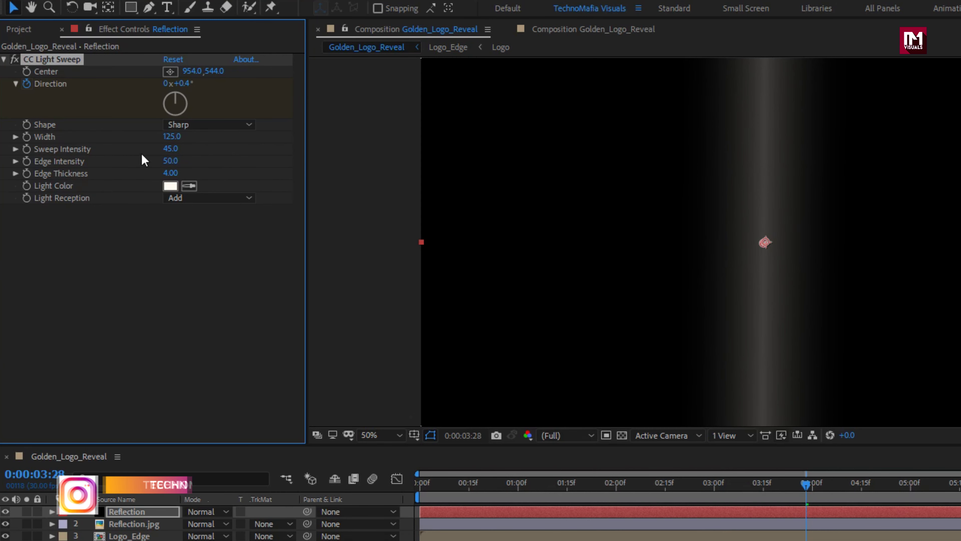
{"action": "left_click", "coordinate": [170, 161]}
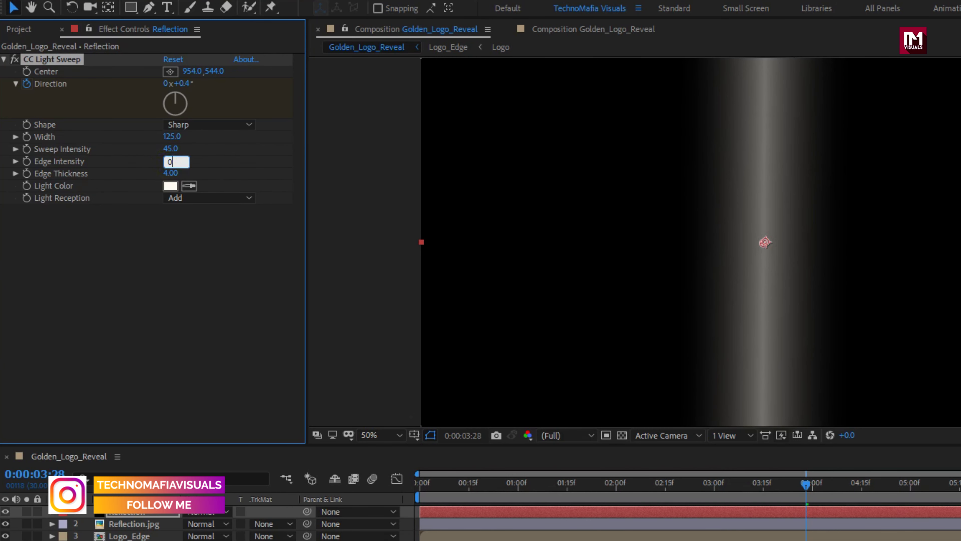
{"action": "left_click", "coordinate": [167, 173]}
{"action": "type", "text": "0"}
{"action": "key", "text": "Return"}
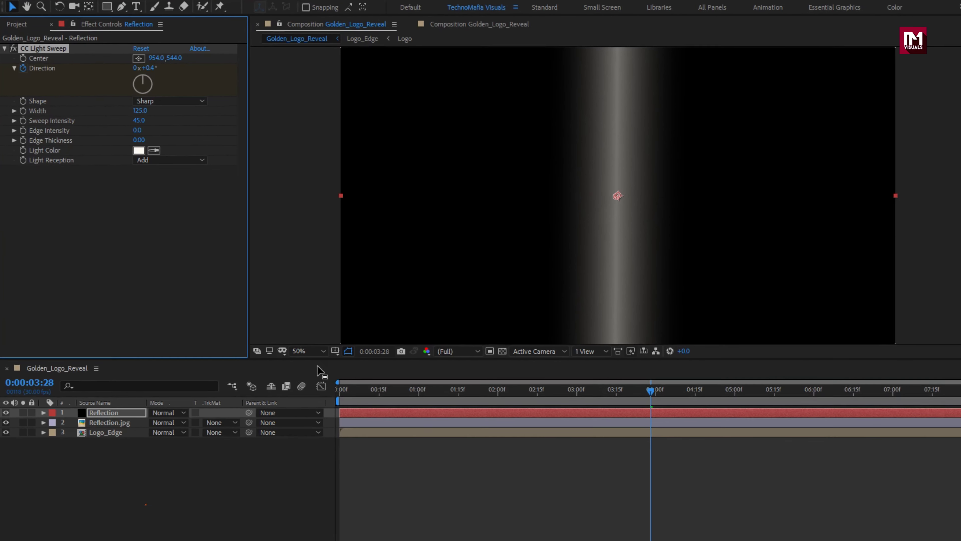
Step: Keyframe the light sweep's Center from 1197, 544 at 0:00:00:00 to 724, 544 at 0:00:07:29 and preview the motion
{"action": "left_click", "coordinate": [340, 391]}
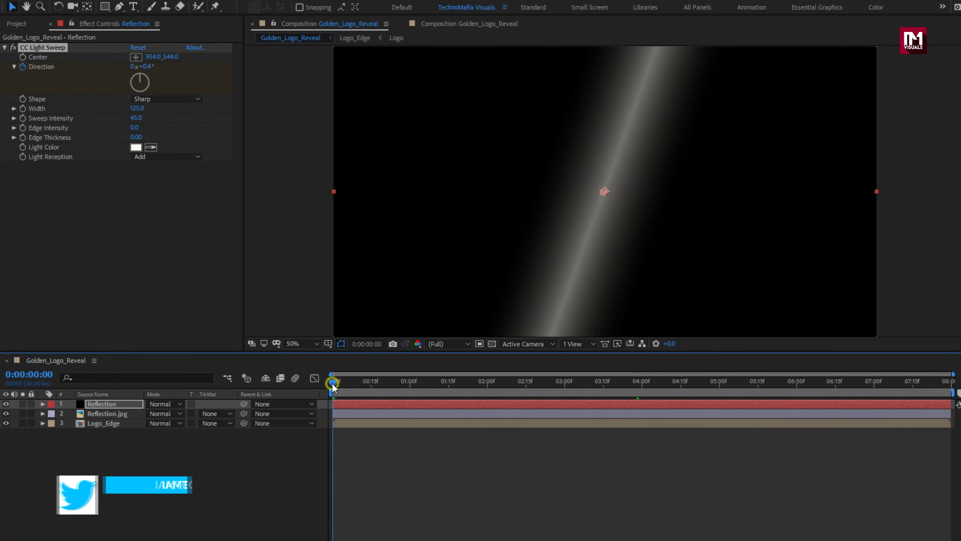
{"action": "left_click", "coordinate": [67, 68]}
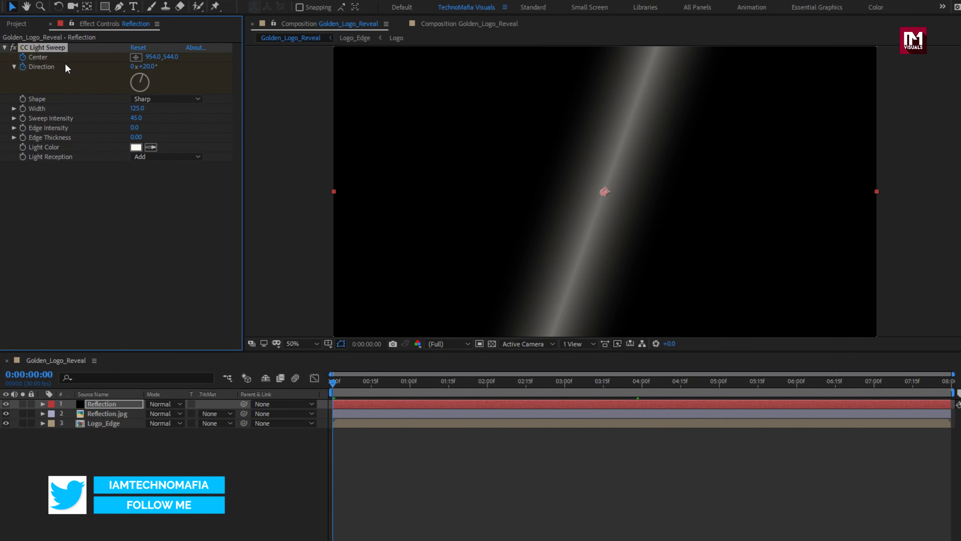
{"action": "mouse_move", "coordinate": [150, 64]}
{"action": "left_mouse_down"}
{"action": "mouse_move", "coordinate": [180, 58]}
{"action": "mouse_move", "coordinate": [299, 75]}
{"action": "left_mouse_up"}
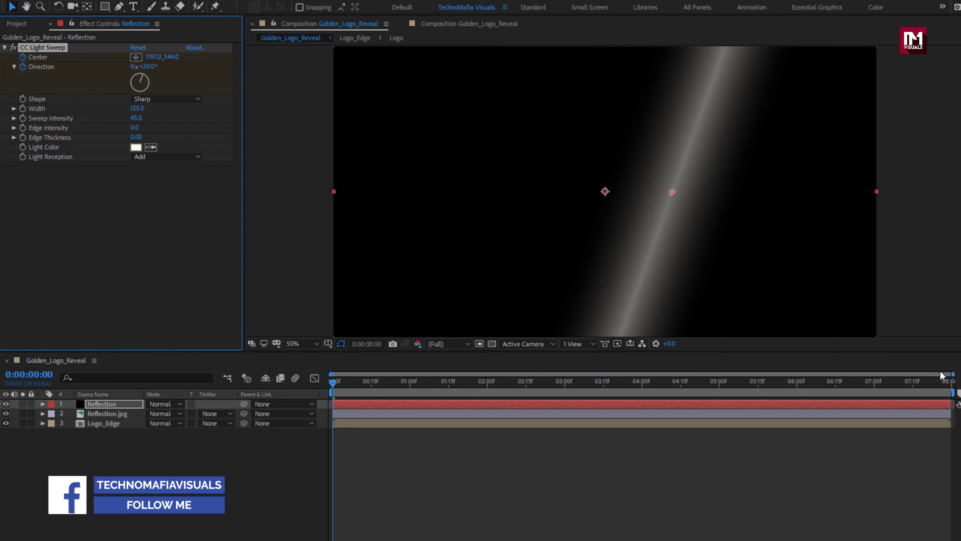
{"action": "left_click", "coordinate": [952, 390]}
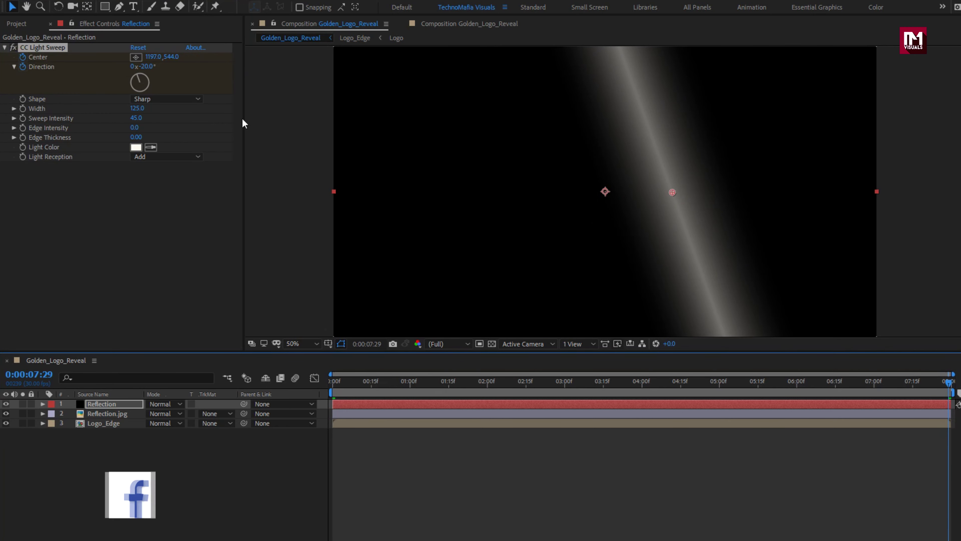
{"action": "mouse_move", "coordinate": [153, 57]}
{"action": "left_mouse_down"}
{"action": "mouse_move", "coordinate": [9, 60]}
{"action": "mouse_move", "coordinate": [101, 63]}
{"action": "mouse_move", "coordinate": [43, 60]}
{"action": "left_mouse_up"}
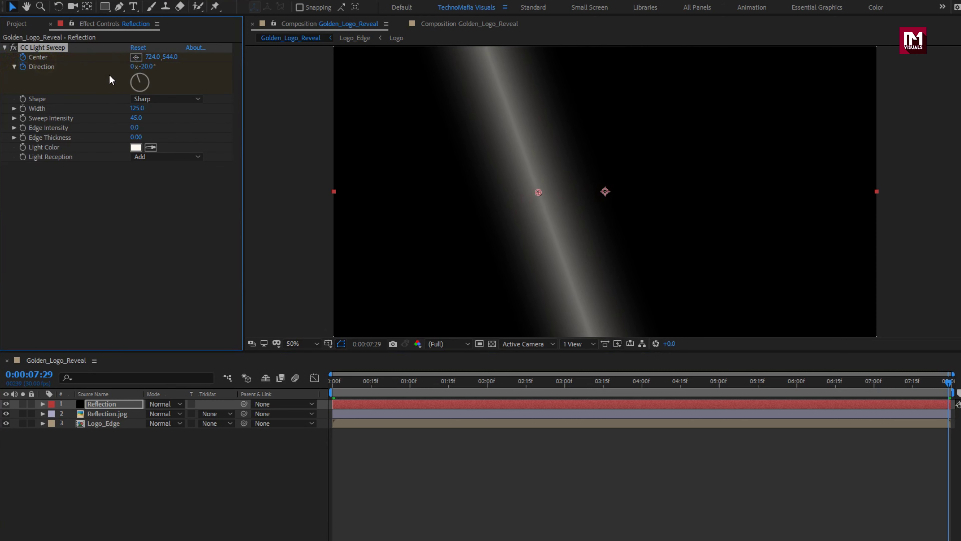
{"action": "left_click_drag", "start_coordinate": [335, 384], "coordinate": [936, 390]}
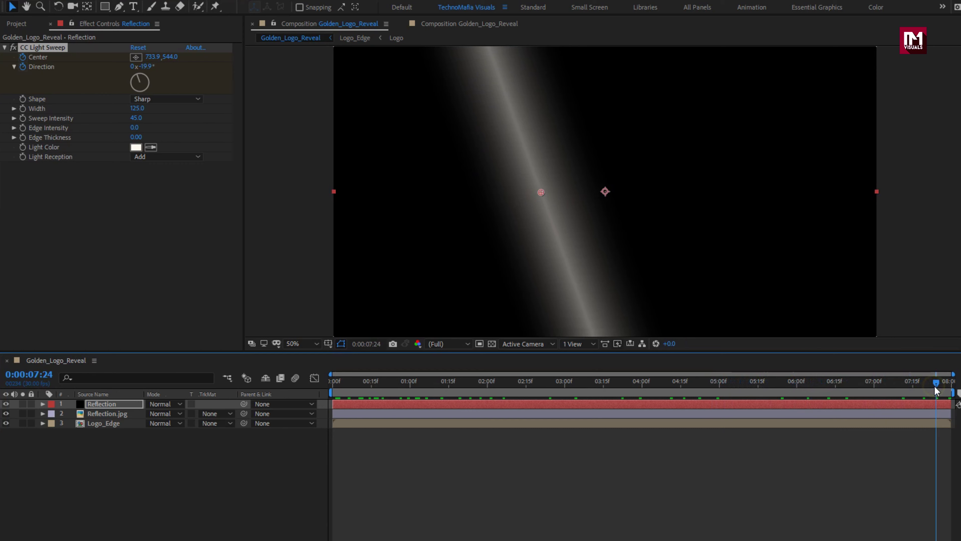
Step: Apply Turbulent Displace to the Reflection solid and raise its Amount to 1038
{"action": "left_click", "coordinate": [4, 47]}
{"action": "left_click", "coordinate": [107, 404]}
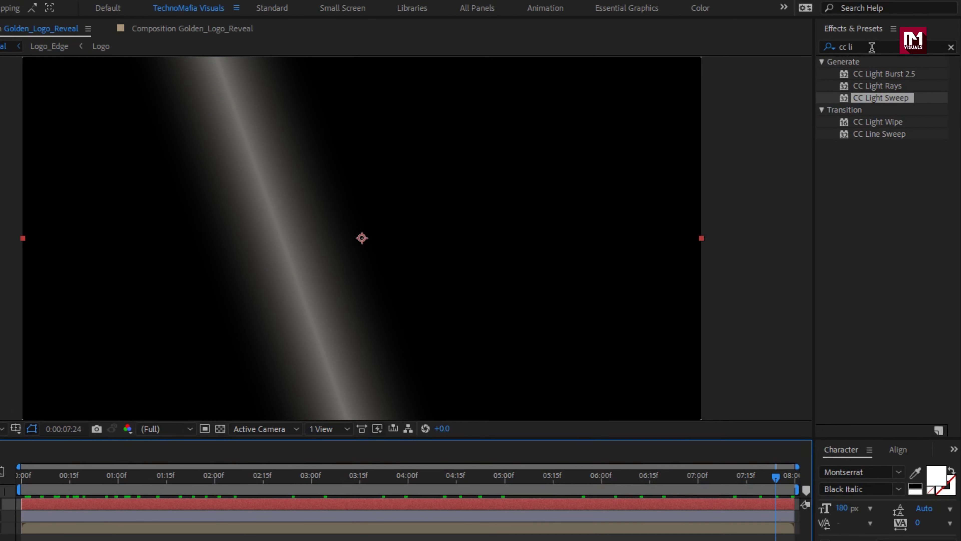
{"action": "left_click_drag", "start_coordinate": [872, 47], "coordinate": [826, 49]}
{"action": "type", "text": "turb"}
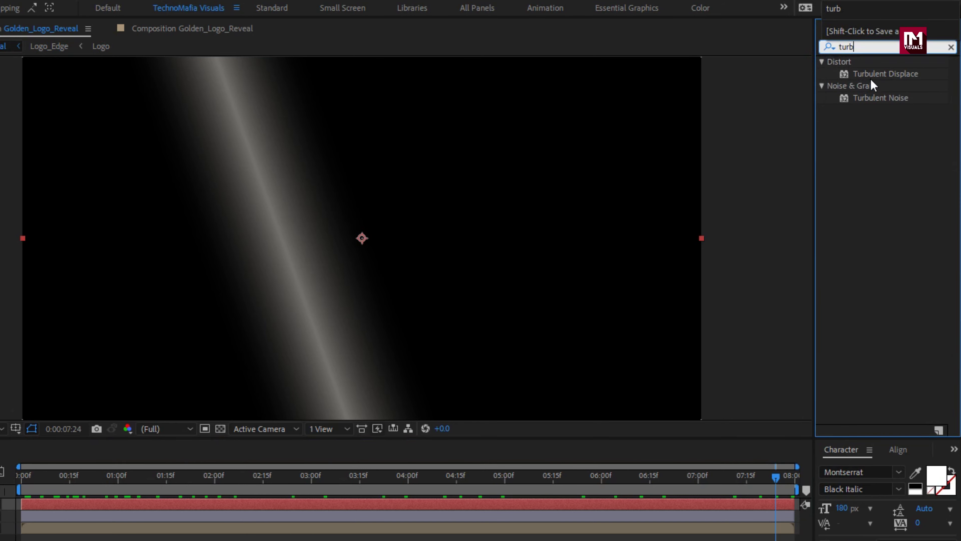
{"action": "double_click", "coordinate": [872, 77]}
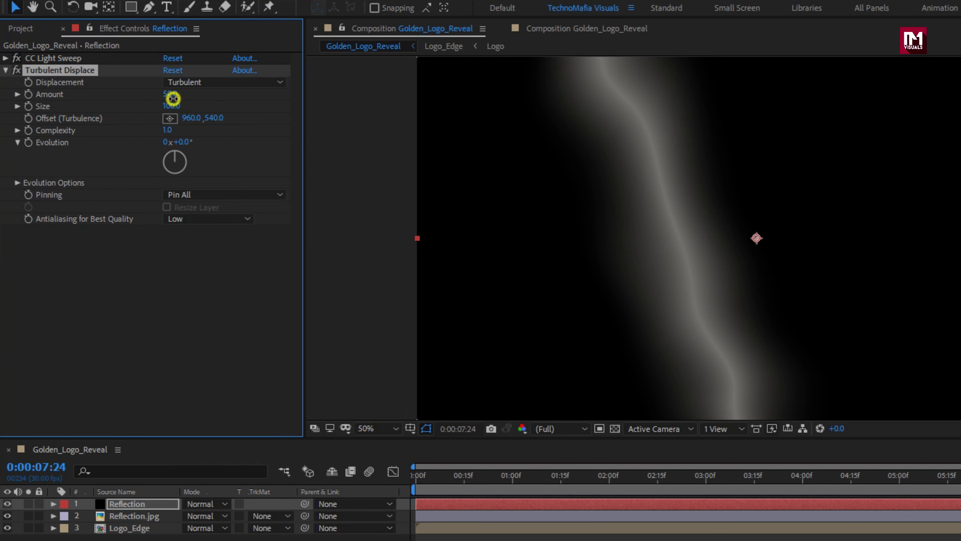
{"action": "mouse_move", "coordinate": [173, 98]}
{"action": "left_mouse_down"}
{"action": "mouse_move", "coordinate": [388, 90]}
{"action": "mouse_move", "coordinate": [381, 98]}
{"action": "left_mouse_up"}
{"action": "left_click_drag", "start_coordinate": [174, 99], "coordinate": [425, 90]}
{"action": "left_click_drag", "start_coordinate": [167, 101], "coordinate": [381, 96]}
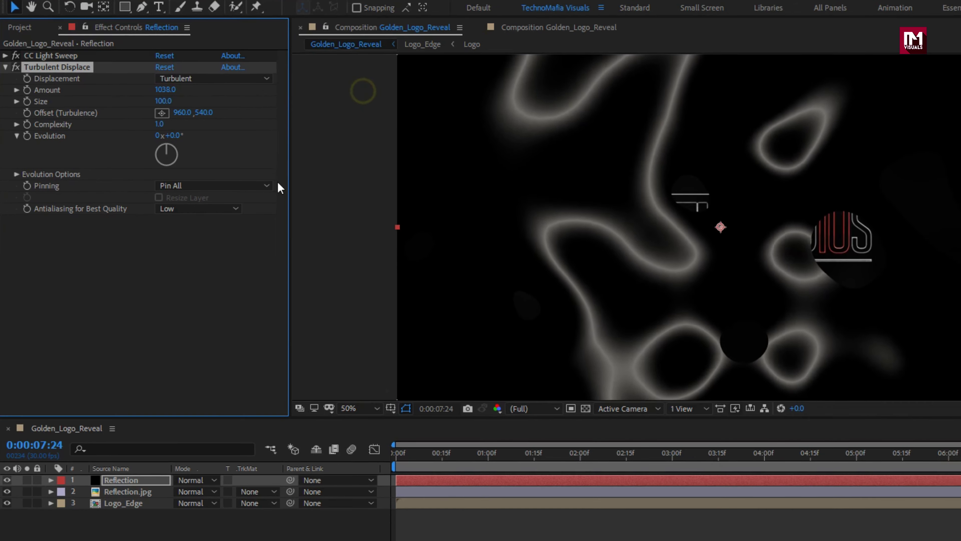
Step: Drive the Turbulent Displace Evolution on the Reflection solid with the expression time*15
{"action": "left_click", "coordinate": [770, 458]}
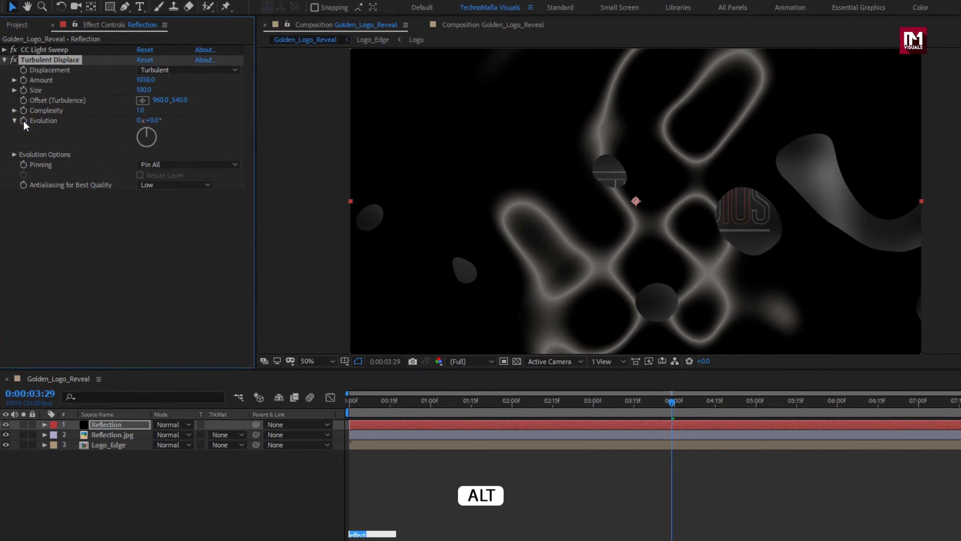
{"action": "left_click", "coordinate": [27, 145], "text": "alt"}
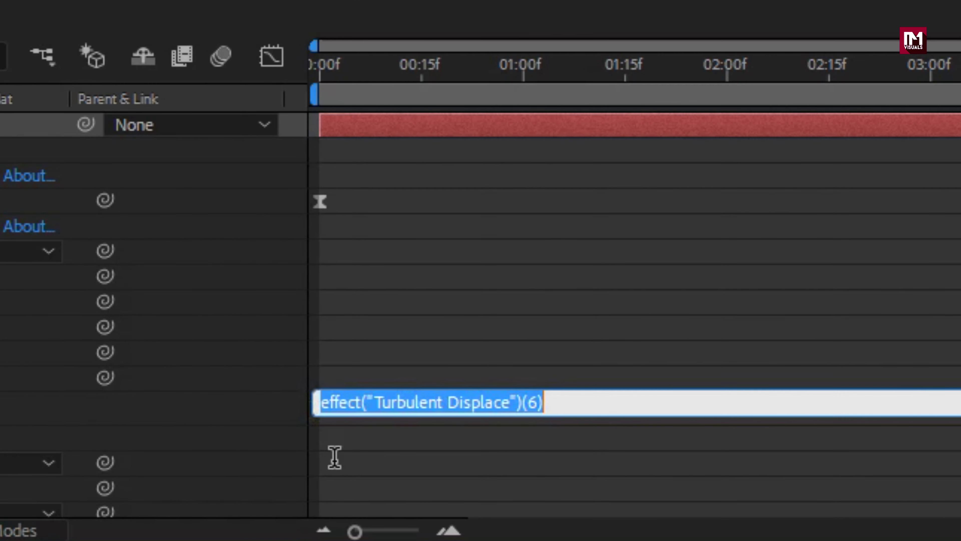
{"action": "type", "text": "tim"}
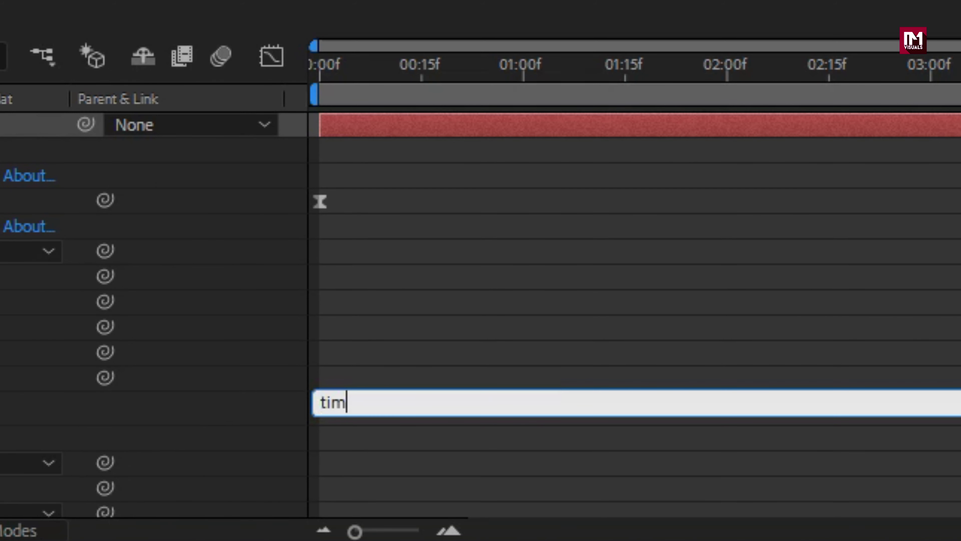
{"action": "type", "text": "e*15"}
{"action": "left_click", "coordinate": [282, 453]}
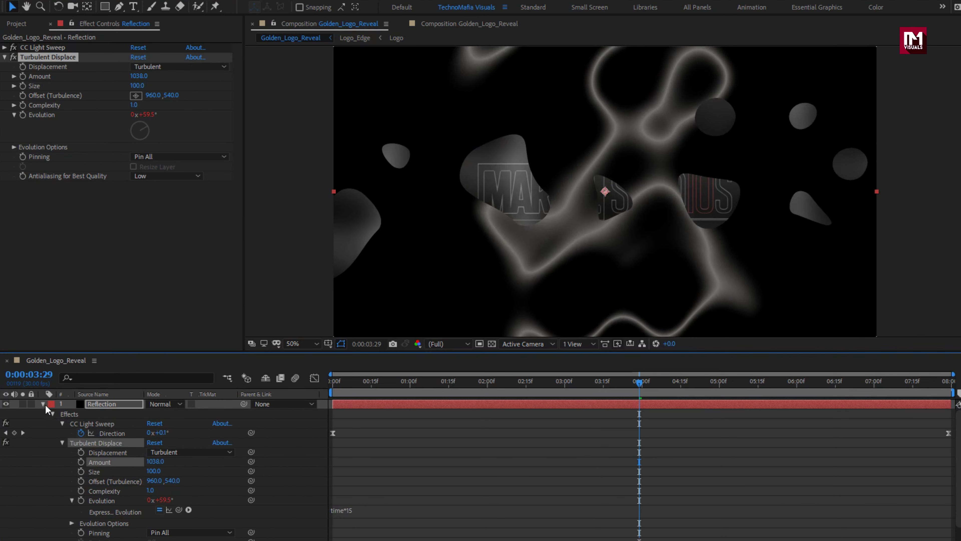
{"action": "left_click", "coordinate": [43, 404]}
Step: Preview the displaced light around 0:00:03:21 and reduce the Turbulent Displace Size to 58
{"action": "left_click_drag", "start_coordinate": [509, 397], "coordinate": [602, 387]}
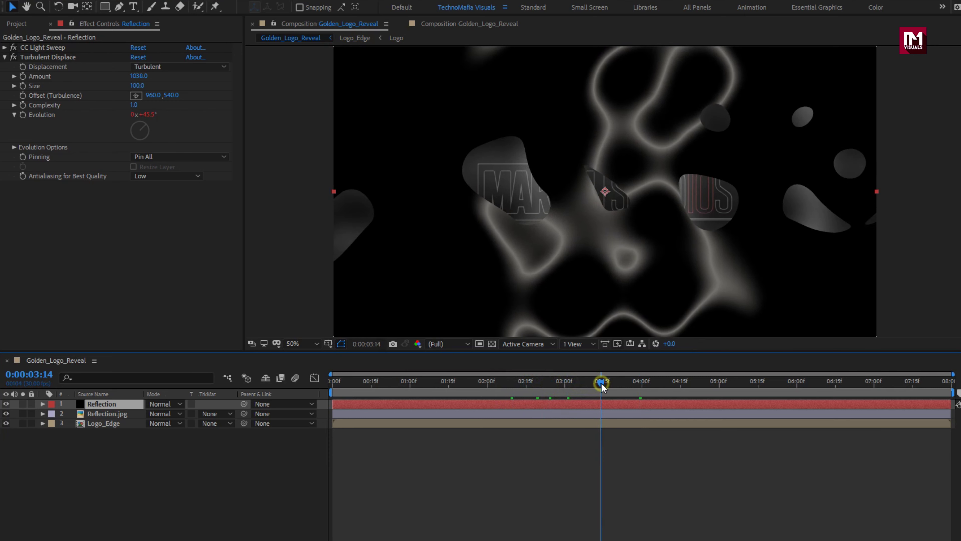
{"action": "left_click", "coordinate": [619, 382]}
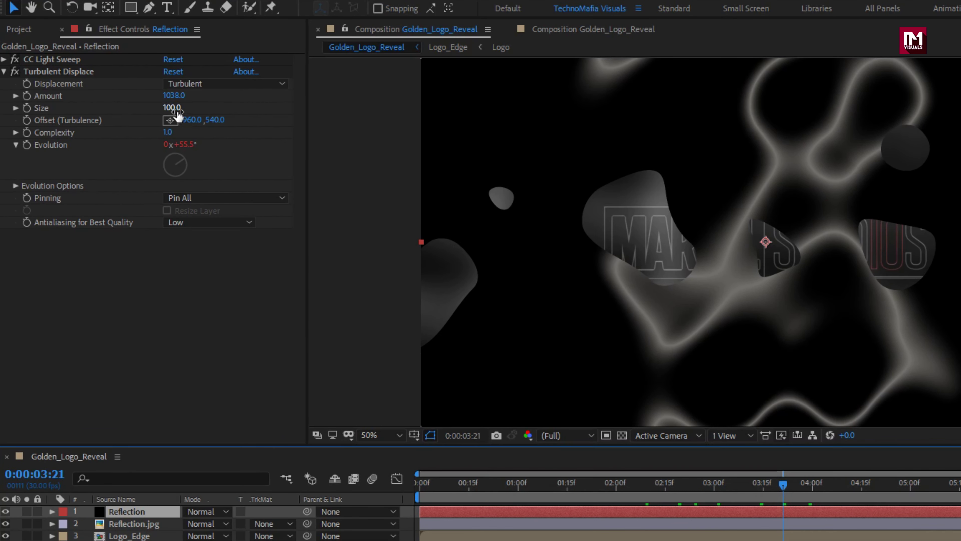
{"action": "left_click_drag", "start_coordinate": [171, 109], "coordinate": [147, 114]}
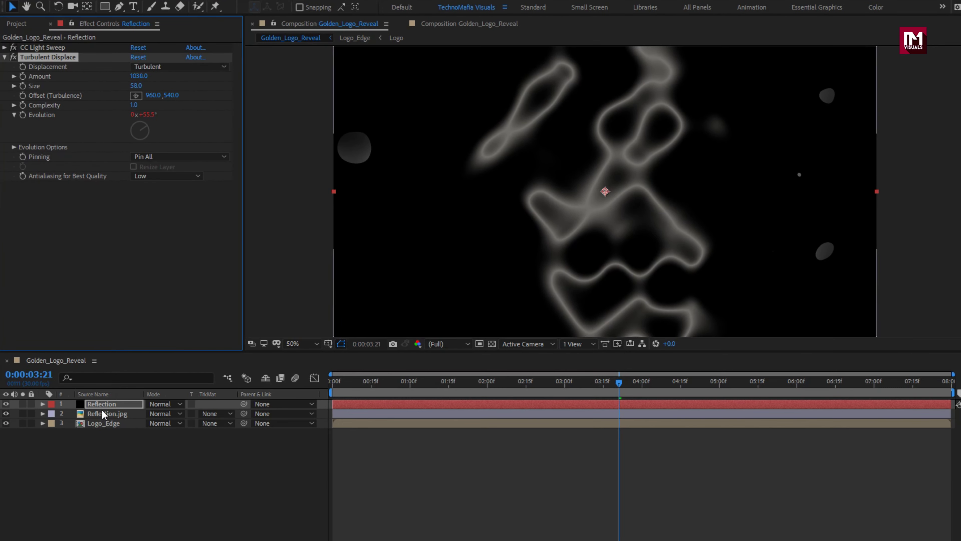
Step: Keyframe the Reflection solid's Opacity from 0% at 0:00:00:00 to 100% at 0:00:02:00
{"action": "left_click", "coordinate": [127, 512]}
{"action": "key", "text": "t"}
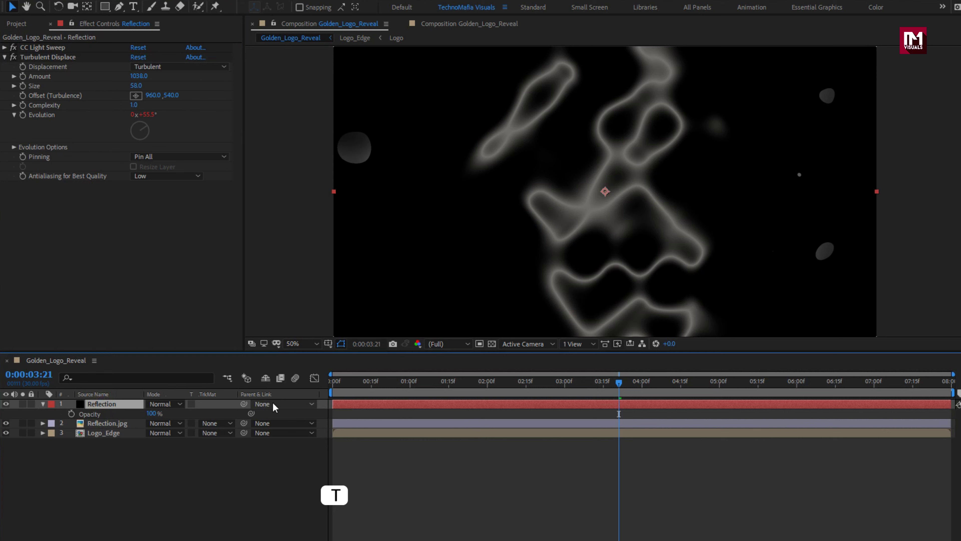
{"action": "left_click", "coordinate": [331, 384]}
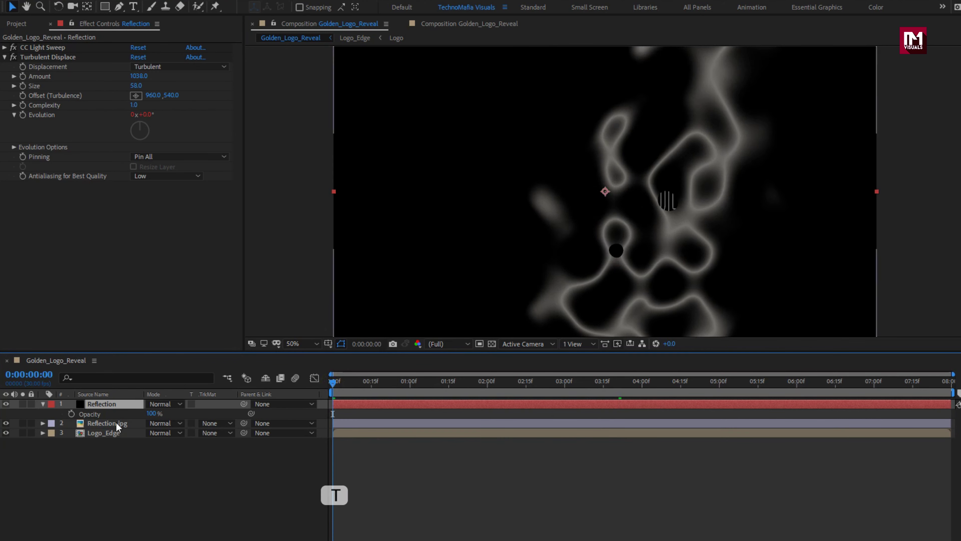
{"action": "left_click", "coordinate": [71, 414]}
{"action": "left_click_drag", "start_coordinate": [151, 414], "coordinate": [57, 418]}
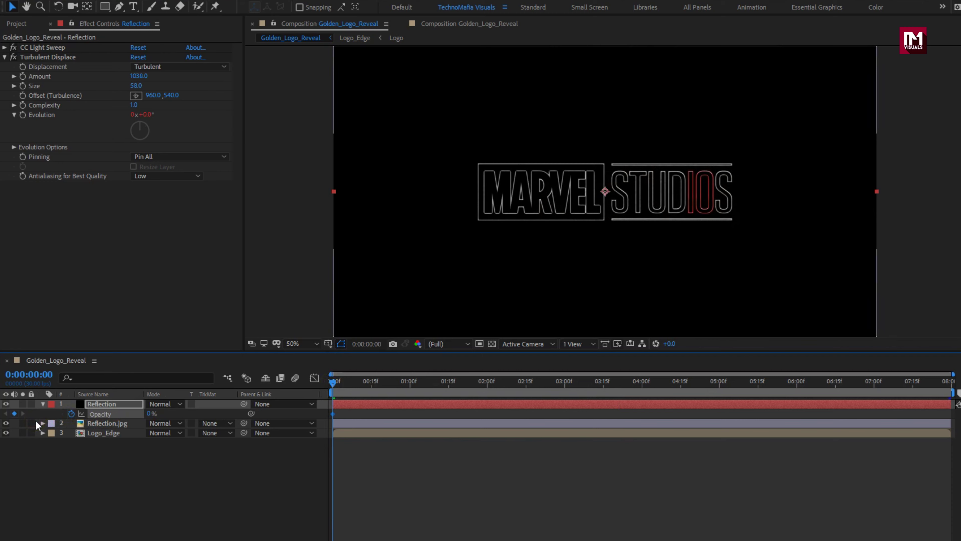
{"action": "left_click", "coordinate": [487, 386]}
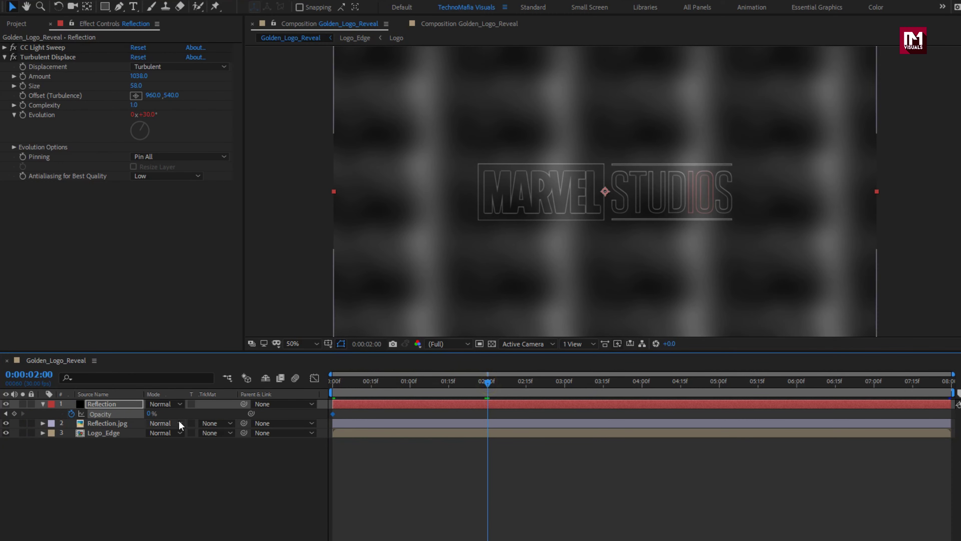
{"action": "left_click_drag", "start_coordinate": [149, 413], "coordinate": [269, 414]}
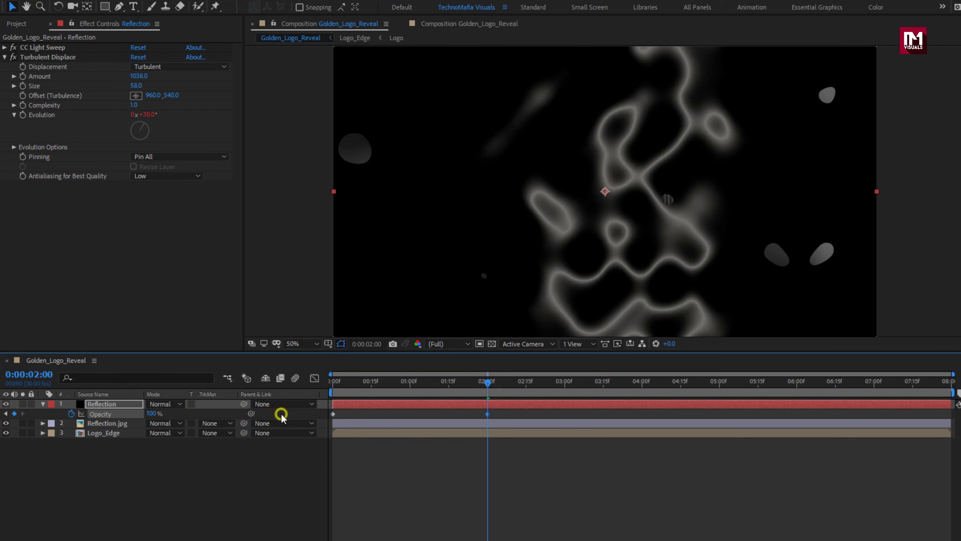
Step: Hold the Reflection solid's Opacity at 100% with a keyframe at 0:00:06:00 and fade it to 0% at 0:00:07:29
{"action": "left_click", "coordinate": [797, 385]}
{"action": "left_click", "coordinate": [14, 414]}
{"action": "left_click", "coordinate": [951, 383]}
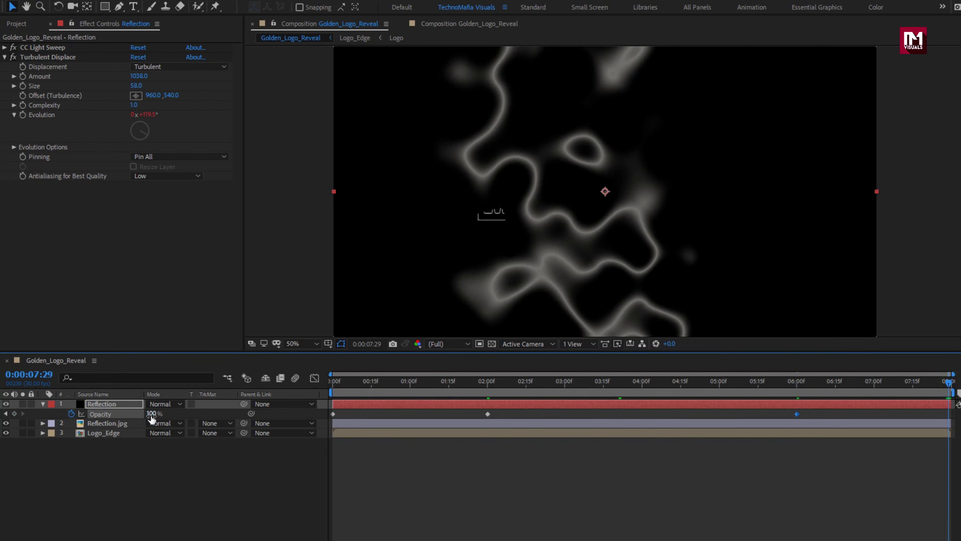
{"action": "left_click_drag", "start_coordinate": [148, 414], "coordinate": [62, 414]}
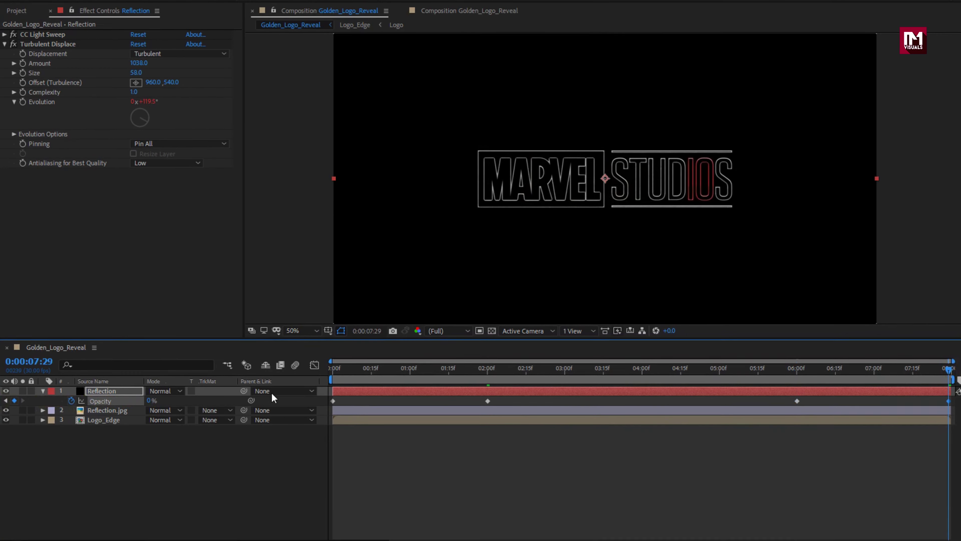
Step: Apply Easy Ease to all of the Reflection solid's Opacity keyframes and collapse its properties
{"action": "left_click_drag", "start_coordinate": [958, 394], "coordinate": [327, 396]}
{"action": "right_click", "coordinate": [332, 392]}
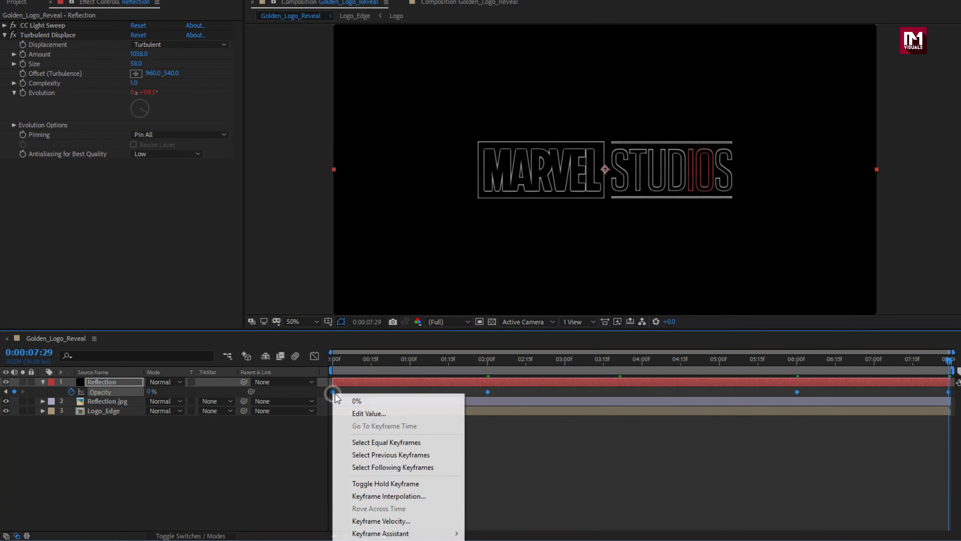
{"action": "mouse_move", "coordinate": [456, 534]}
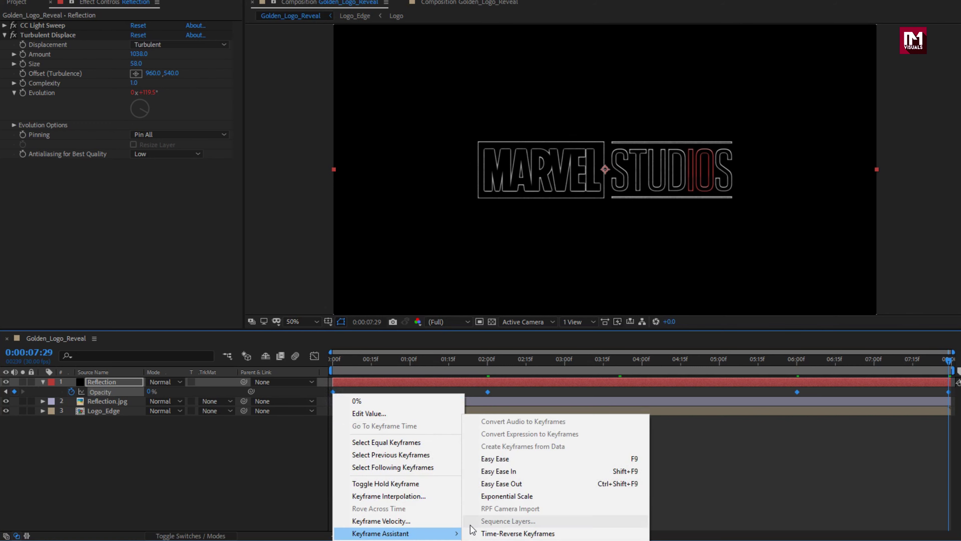
{"action": "left_click", "coordinate": [490, 459]}
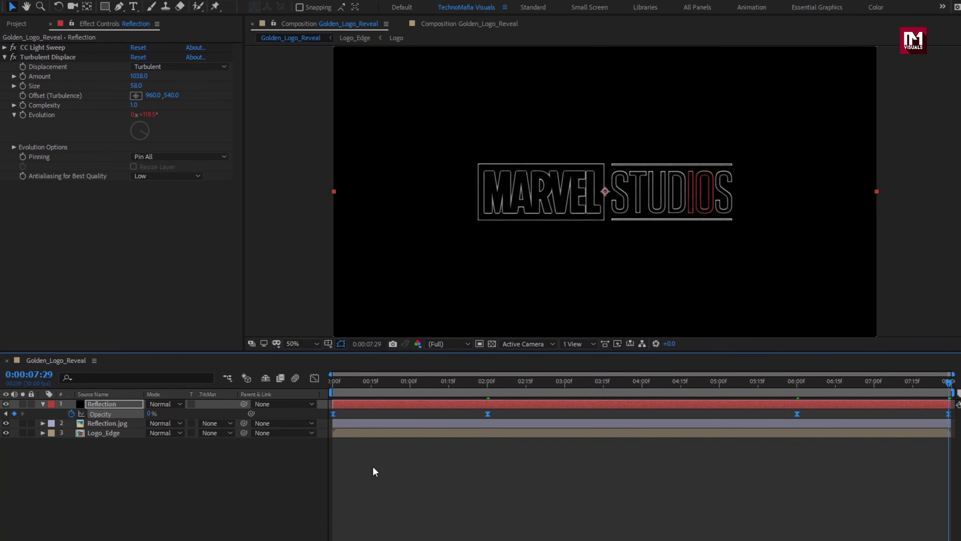
{"action": "left_click", "coordinate": [42, 405]}
Step: Pre-compose the Reflection solid and Reflection.jpg together as Reflection_1, moving all attributes into the new composition
{"action": "left_click", "coordinate": [94, 413], "text": "shift"}
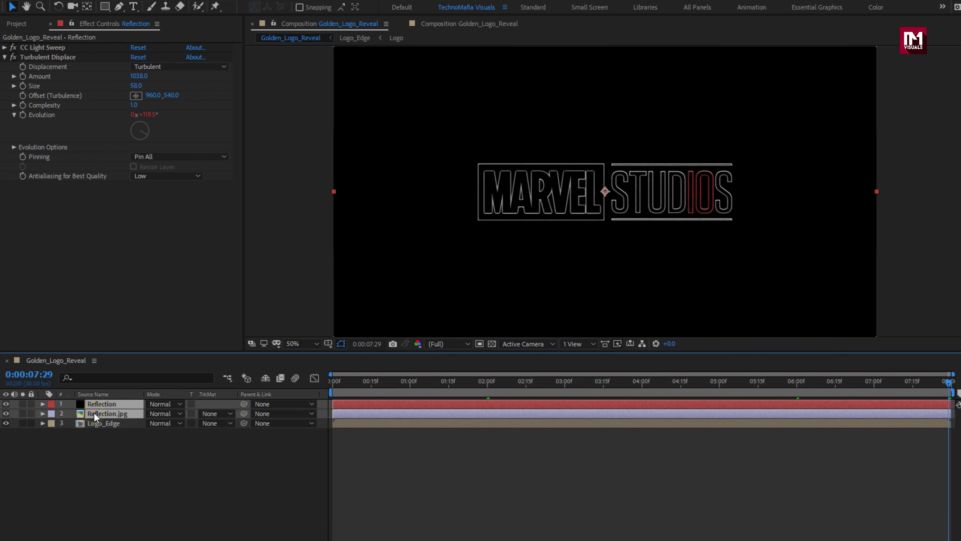
{"action": "right_click", "coordinate": [94, 413]}
{"action": "left_click", "coordinate": [121, 363]}
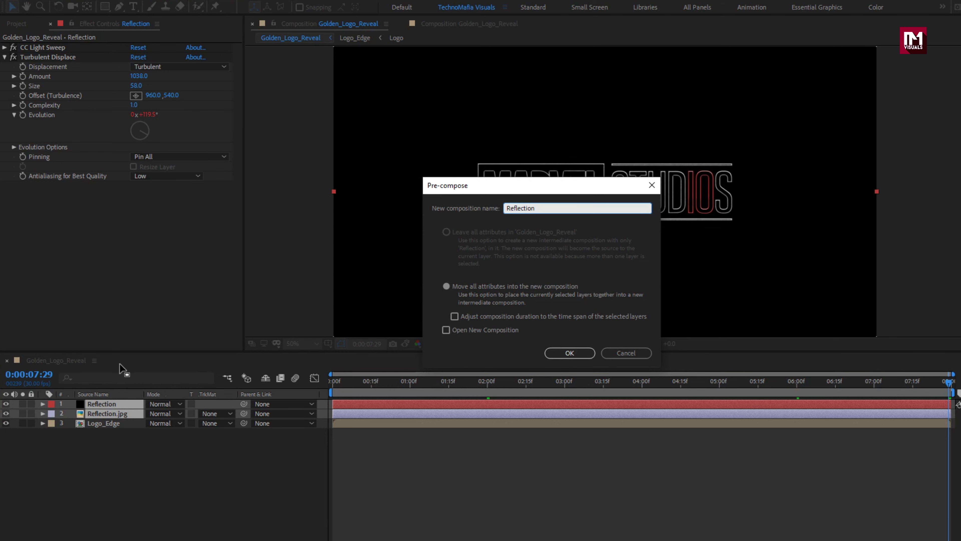
{"action": "left_click", "coordinate": [553, 351]}
Step: Return to 0:00:00:00, set the preview resolution to Half, and move Reflection_1 beneath Logo_Edge in the layer stack
{"action": "left_click_drag", "start_coordinate": [350, 383], "coordinate": [334, 384]}
{"action": "key", "text": "ctrl+shift+j"}
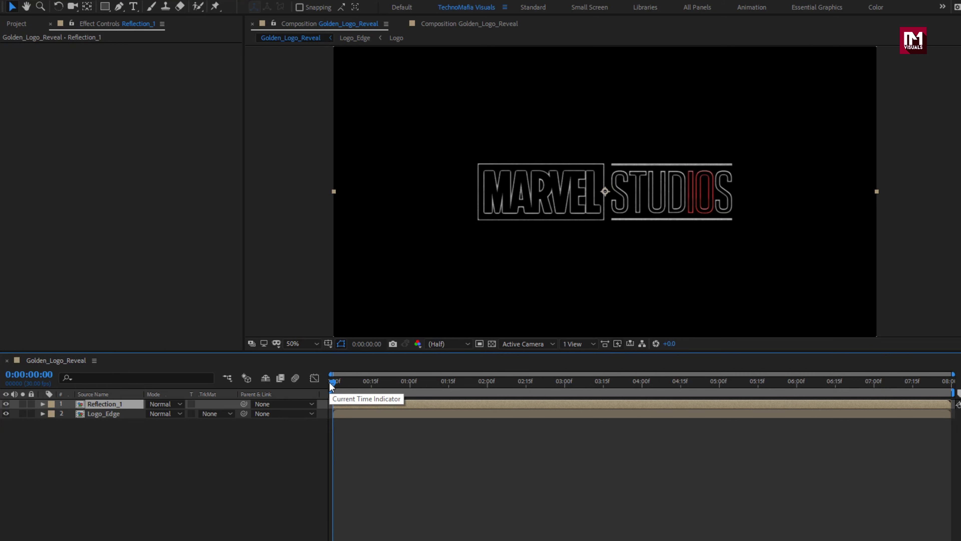
{"action": "left_click", "coordinate": [115, 424]}
{"action": "left_click_drag", "start_coordinate": [116, 424], "coordinate": [116, 424]}
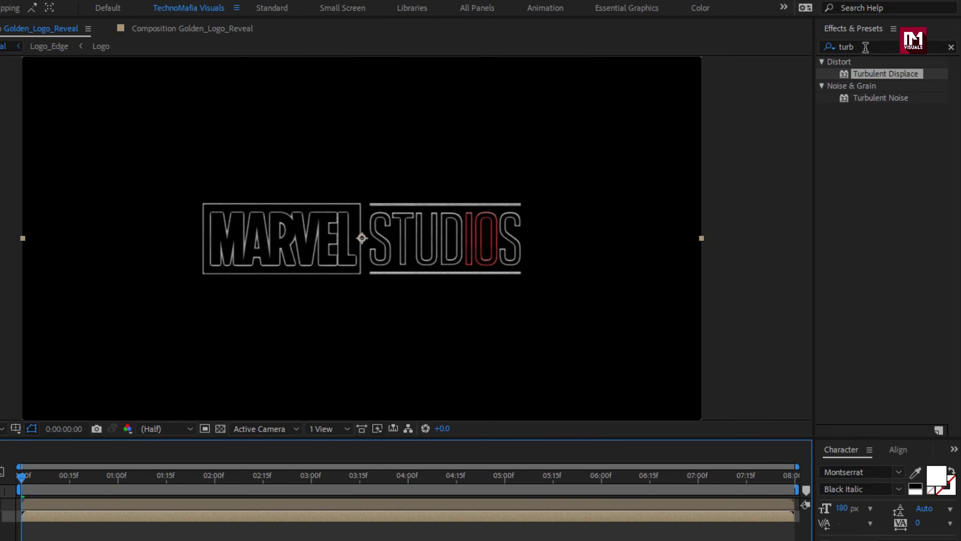
Step: Find the CC Blobbylize effect and apply it to the Reflection_1 layer
{"action": "left_click", "coordinate": [960, 37]}
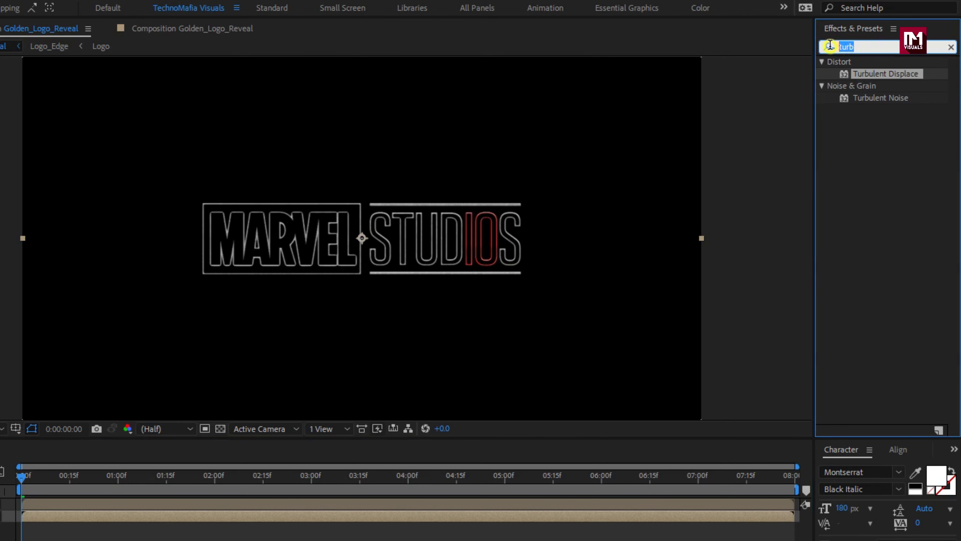
{"action": "type", "text": "cc bl"}
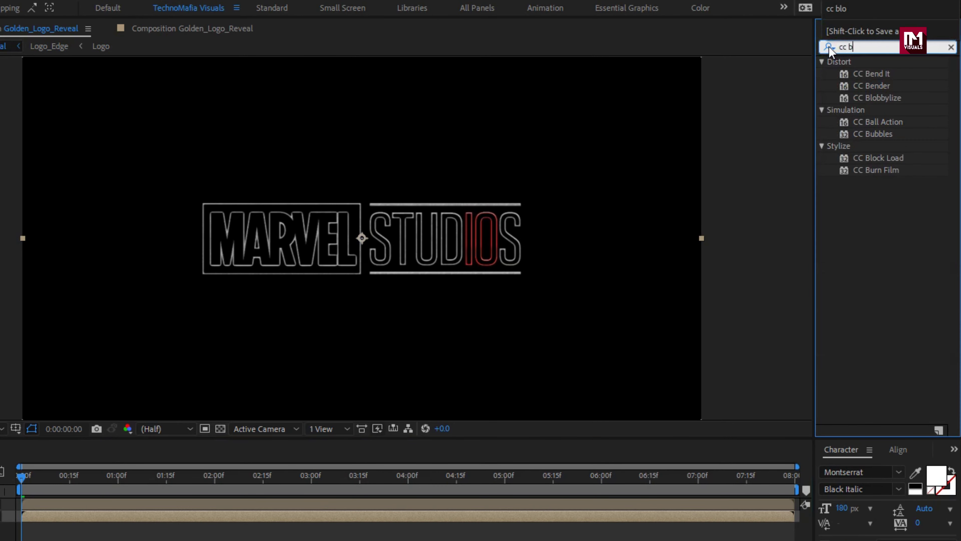
{"action": "left_click", "coordinate": [870, 74]}
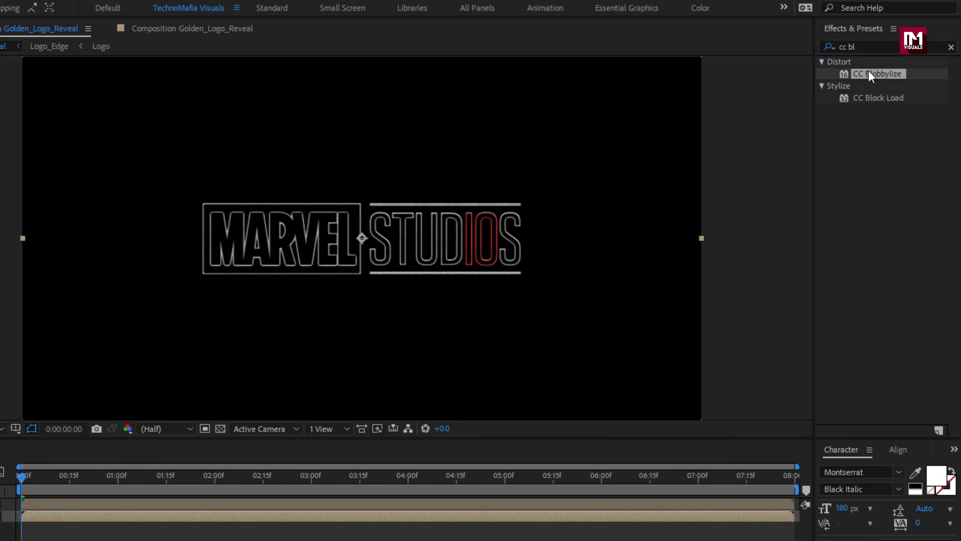
{"action": "left_click_drag", "start_coordinate": [869, 75], "coordinate": [209, 136]}
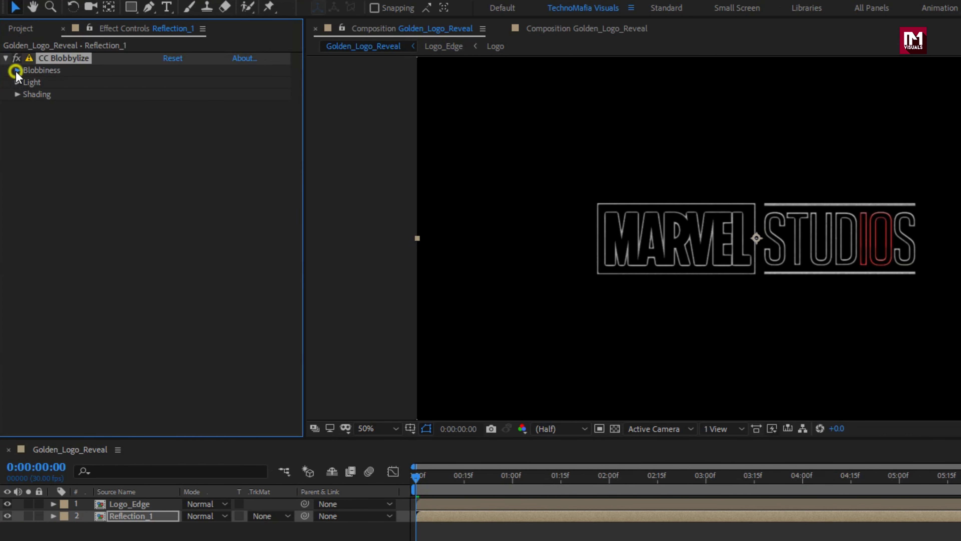
Step: Configure CC Blobbylize with Logo_Edge as Blob Layer, Alpha as Property, Softness 10 and Cut Away 5
{"action": "left_click", "coordinate": [16, 70]}
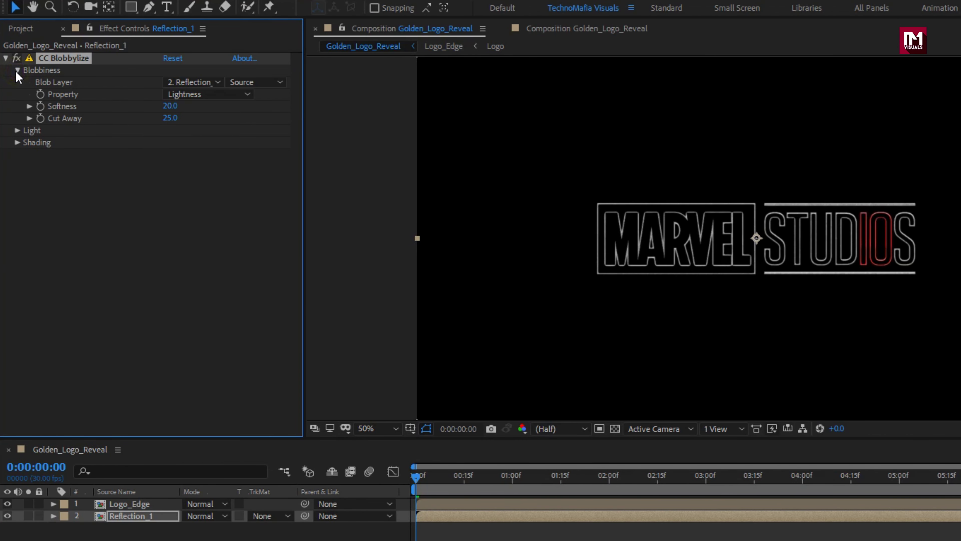
{"action": "left_click", "coordinate": [171, 81]}
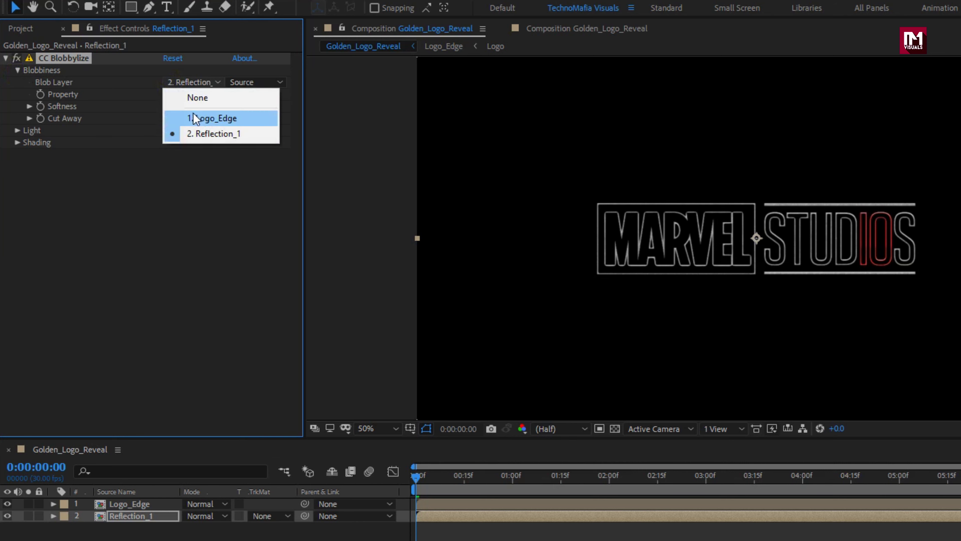
{"action": "left_click", "coordinate": [194, 118]}
{"action": "left_click", "coordinate": [190, 95]}
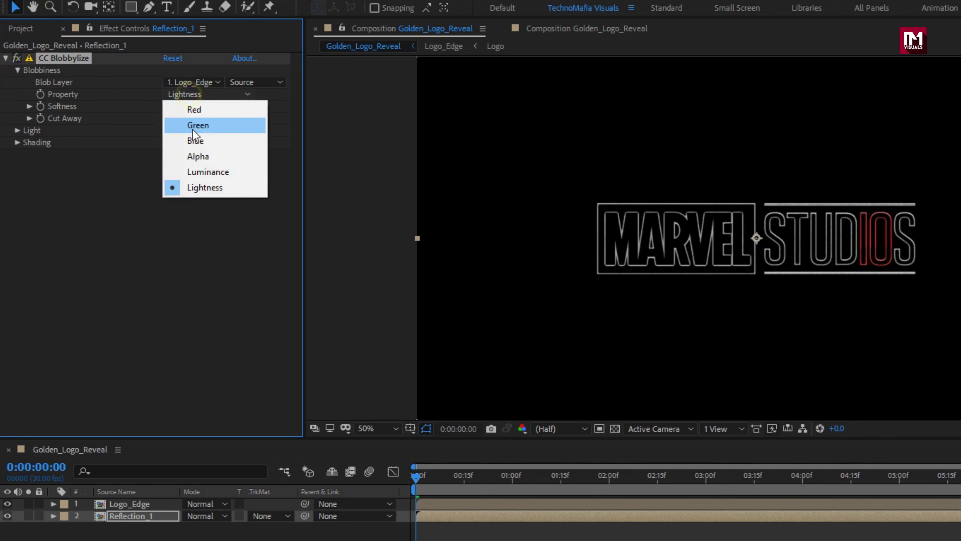
{"action": "left_click", "coordinate": [198, 159]}
{"action": "left_click", "coordinate": [170, 107]}
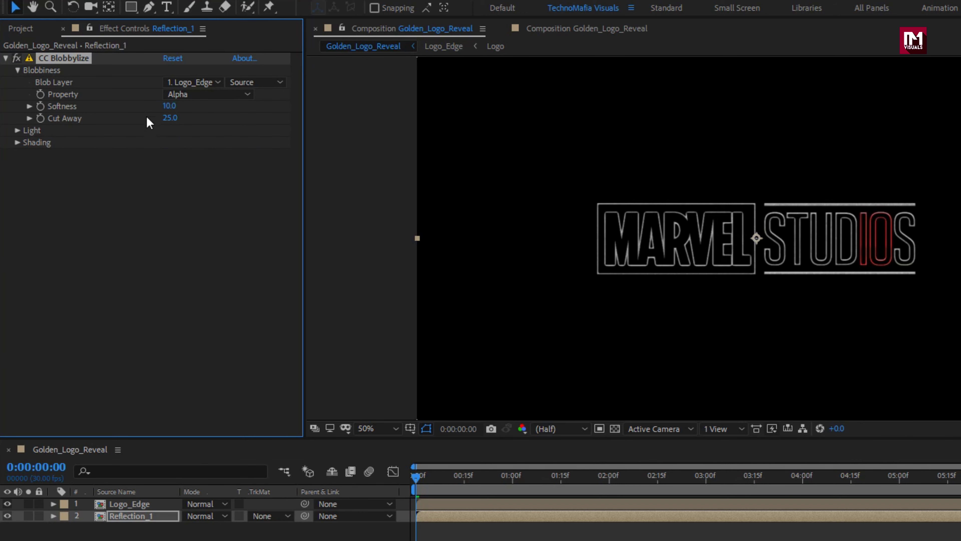
{"action": "left_click", "coordinate": [168, 120]}
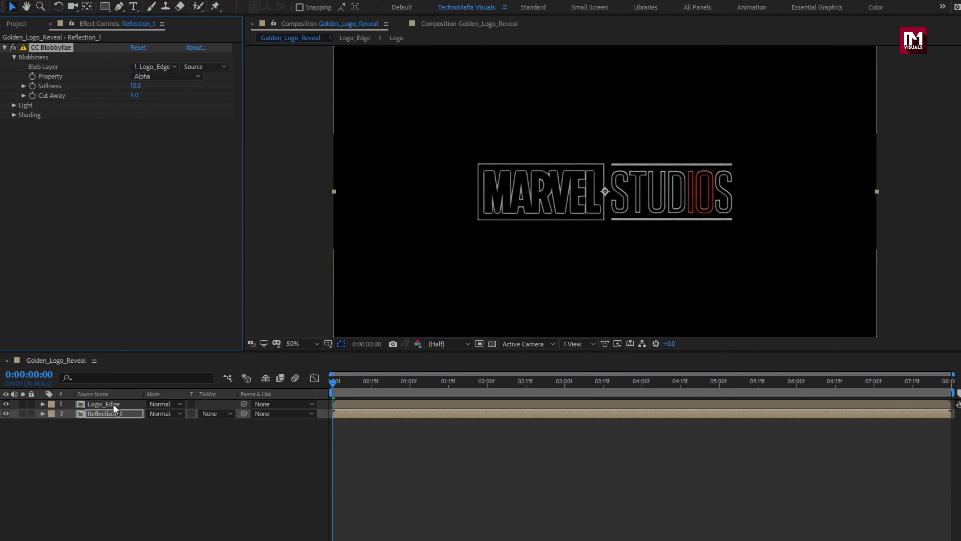
Step: Set Reflection_1's track matte to Alpha Matte "Logo_Edge" and preview the edge reflections over the timeline
{"action": "left_click", "coordinate": [141, 517]}
{"action": "left_click", "coordinate": [207, 414]}
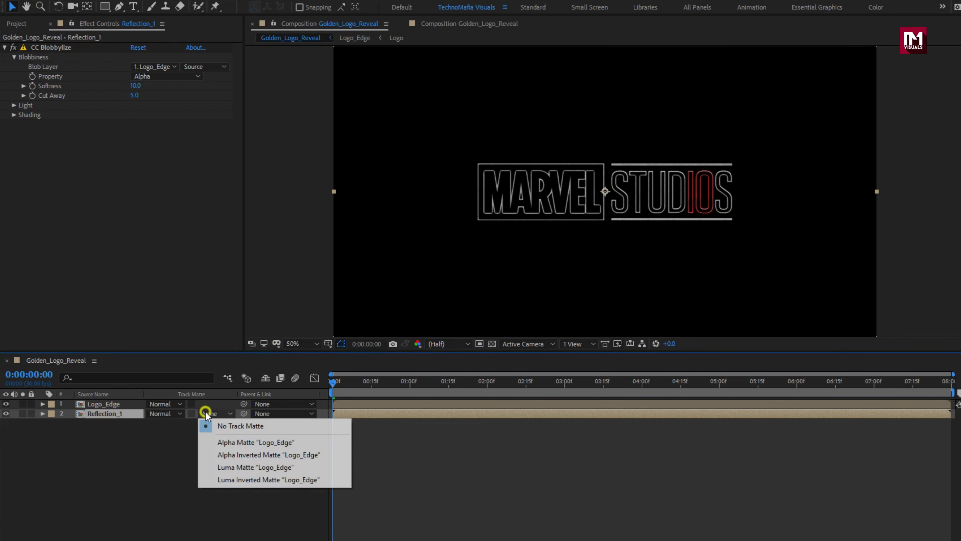
{"action": "left_click", "coordinate": [224, 443]}
{"action": "left_click_drag", "start_coordinate": [401, 396], "coordinate": [790, 390]}
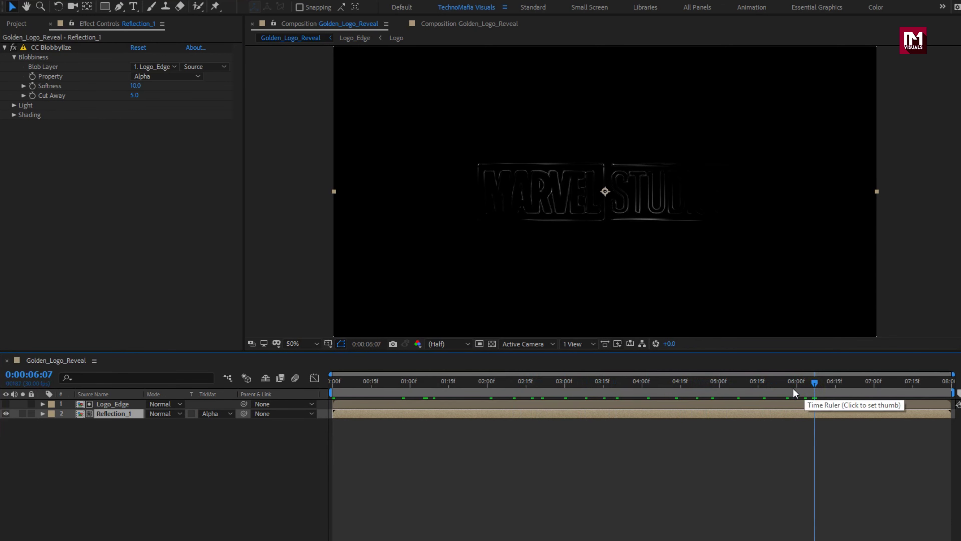
{"action": "left_click", "coordinate": [436, 383]}
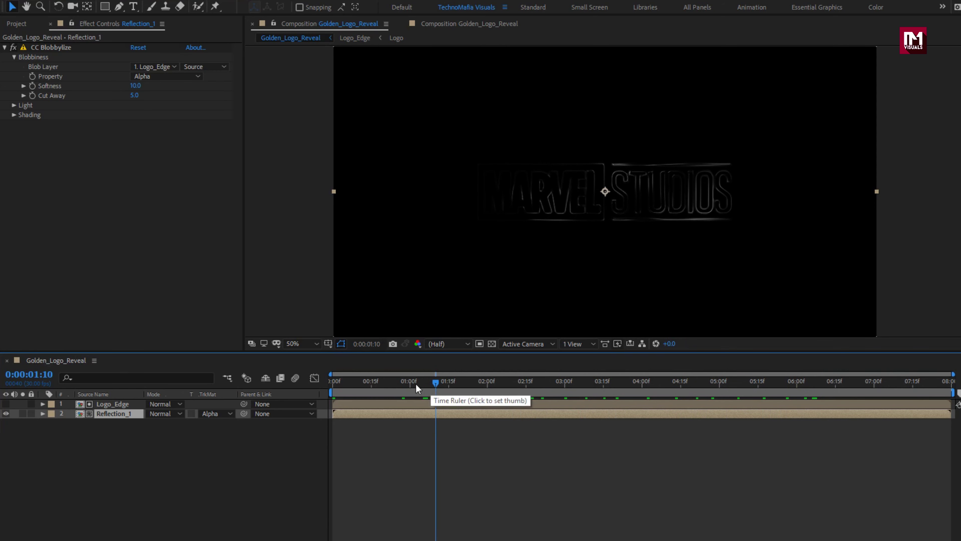
Step: Pre-compose Logo_Edge and Reflection_1 together into a new composition named Glass_Edge
{"action": "left_click", "coordinate": [113, 434]}
{"action": "left_click", "coordinate": [108, 403], "text": "shift"}
{"action": "right_click", "coordinate": [107, 403]}
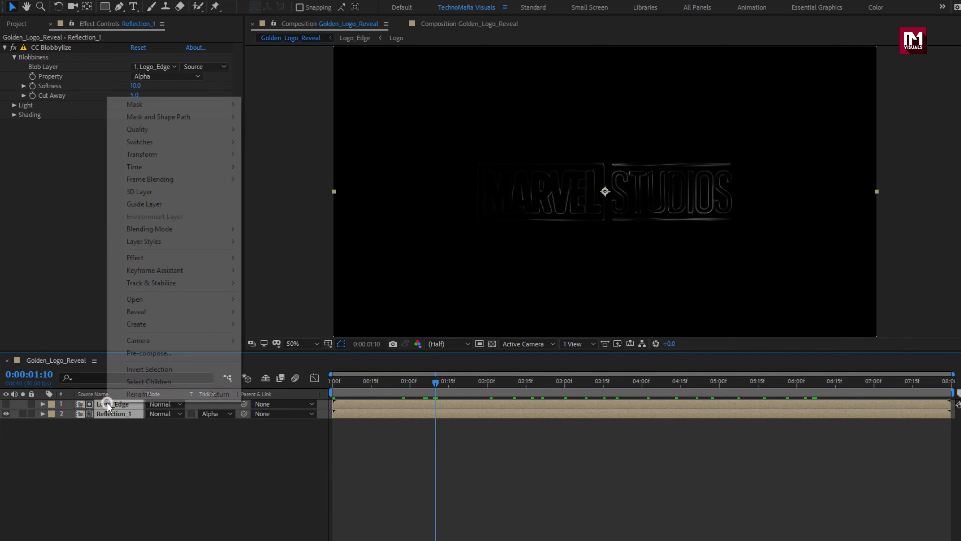
{"action": "left_click", "coordinate": [123, 354]}
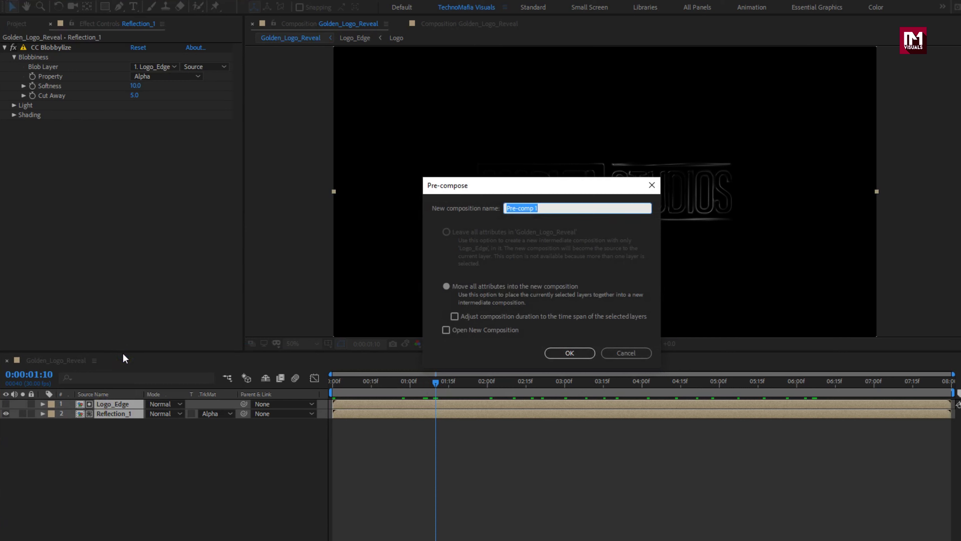
{"action": "type", "text": "Glass_Edge"}
{"action": "left_click", "coordinate": [569, 352]}
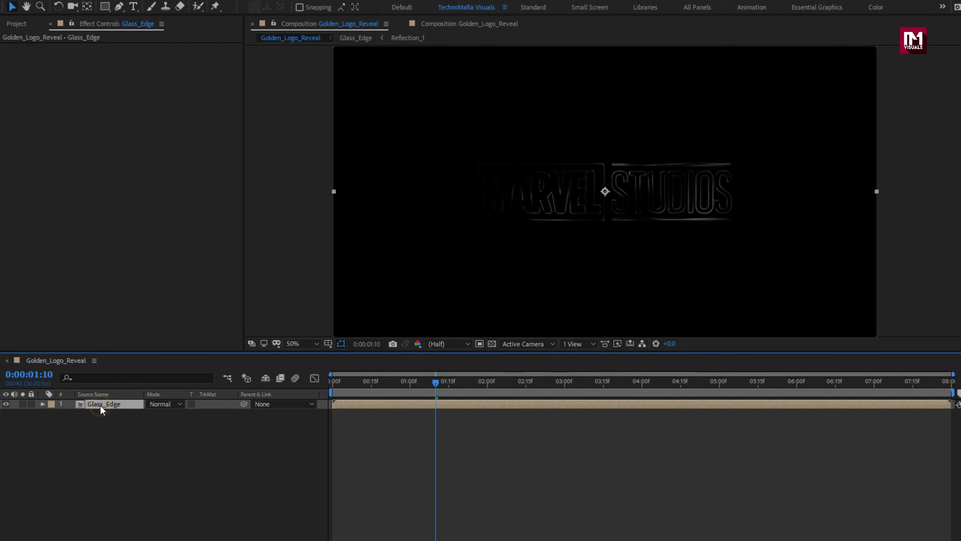
Step: Find the CC Light Burst 2.5 effect and apply it to the Glass_Edge layer
{"action": "type", "text": "cc bl"}
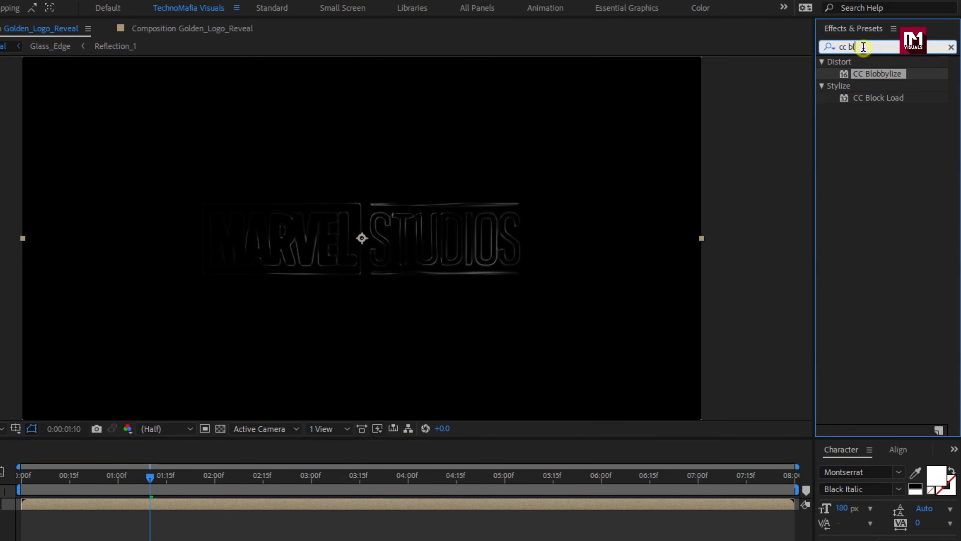
{"action": "key", "text": "BackSpace"}
{"action": "key", "text": "BackSpace"}
{"action": "type", "text": "lig"}
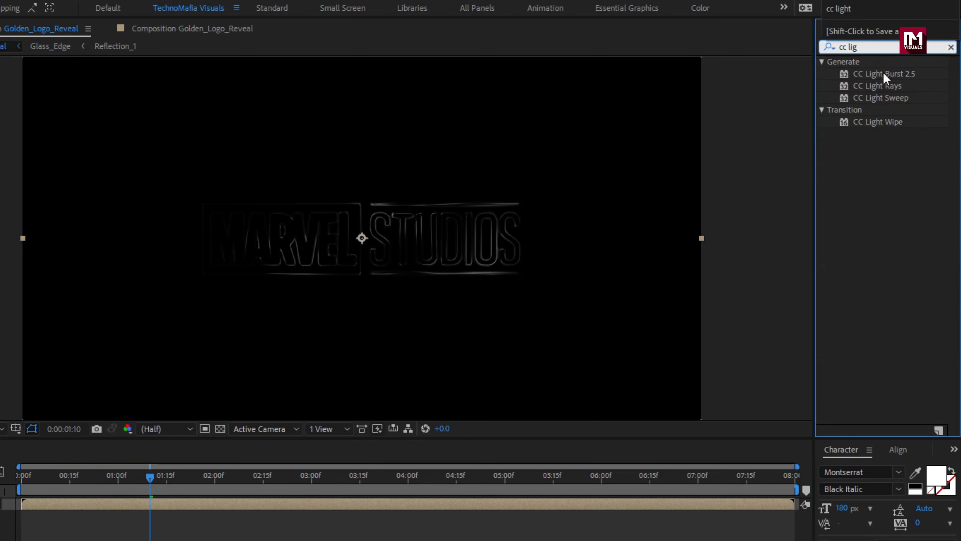
{"action": "double_click", "coordinate": [885, 74]}
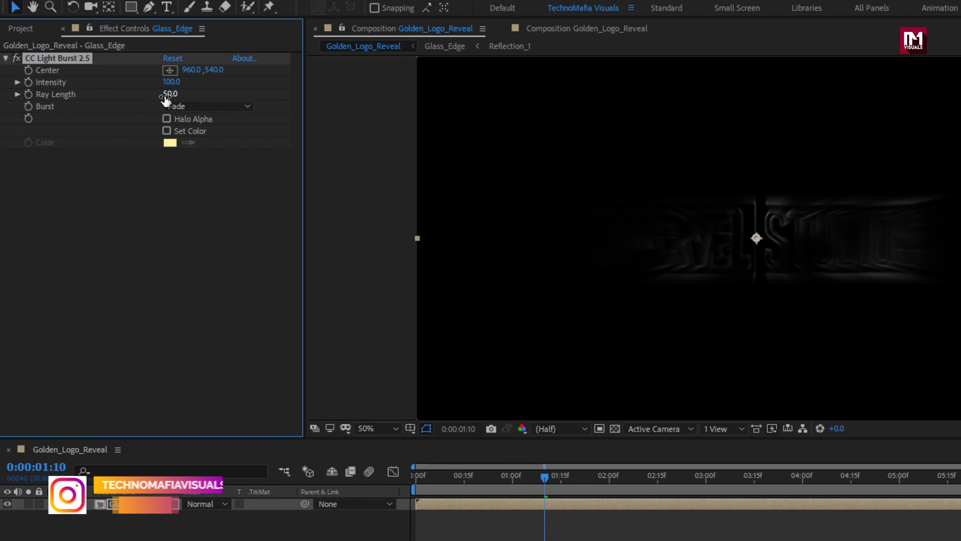
Step: Set the CC Light Burst 2.5 Ray Length to -15 and enable Halo Alpha
{"action": "left_click", "coordinate": [171, 94]}
{"action": "type", "text": "-15"}
{"action": "key", "text": "Return"}
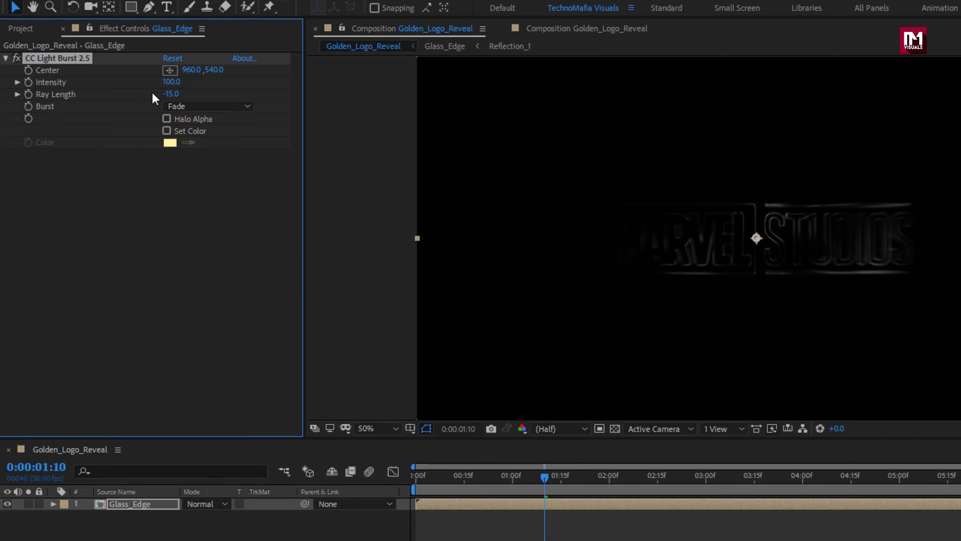
{"action": "left_click", "coordinate": [166, 121]}
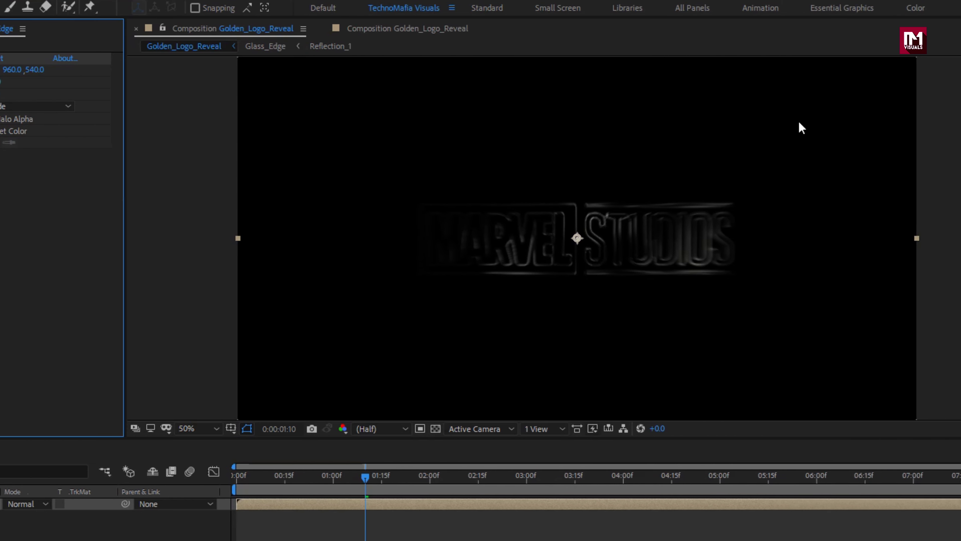
Step: Find the Curves color correction effect and apply it to the Glass_Edge layer
{"action": "left_click", "coordinate": [806, 53]}
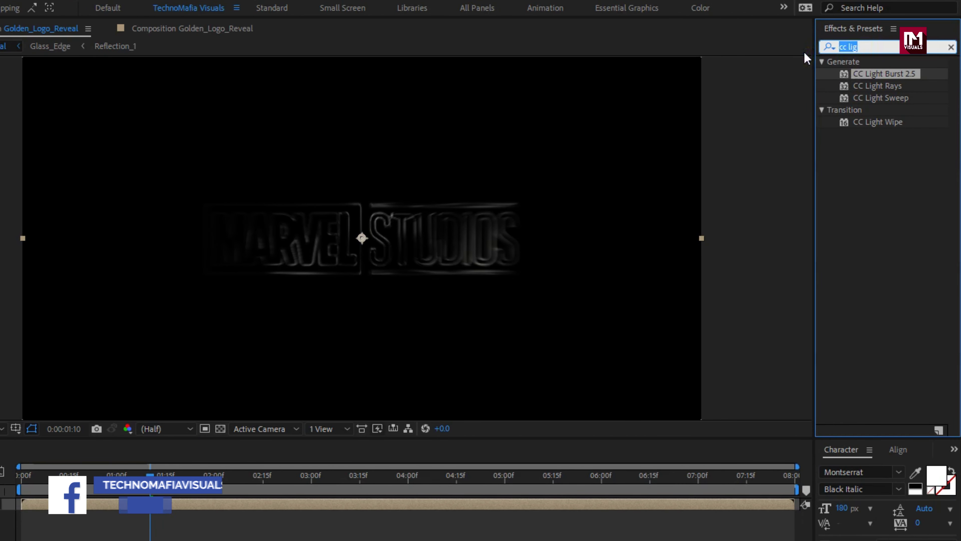
{"action": "type", "text": "curv"}
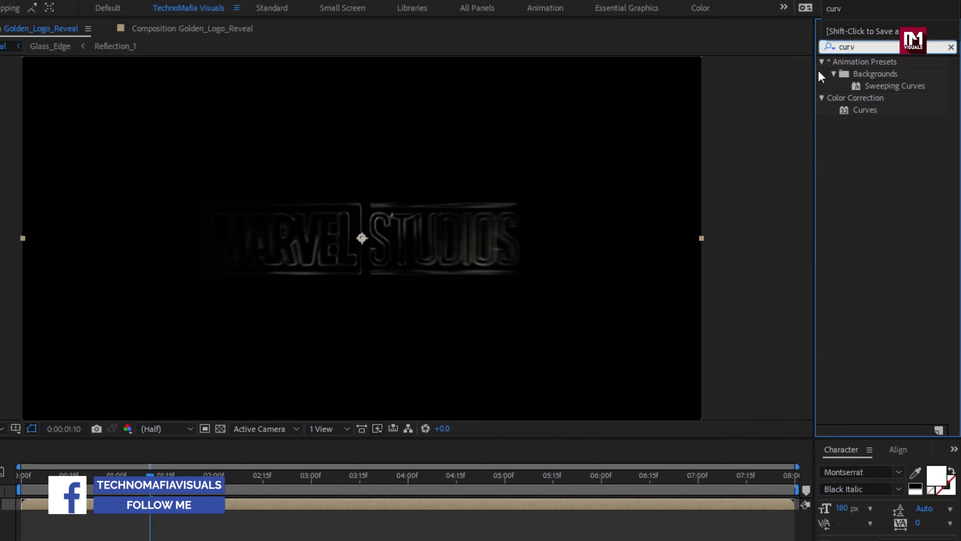
{"action": "left_click", "coordinate": [864, 109]}
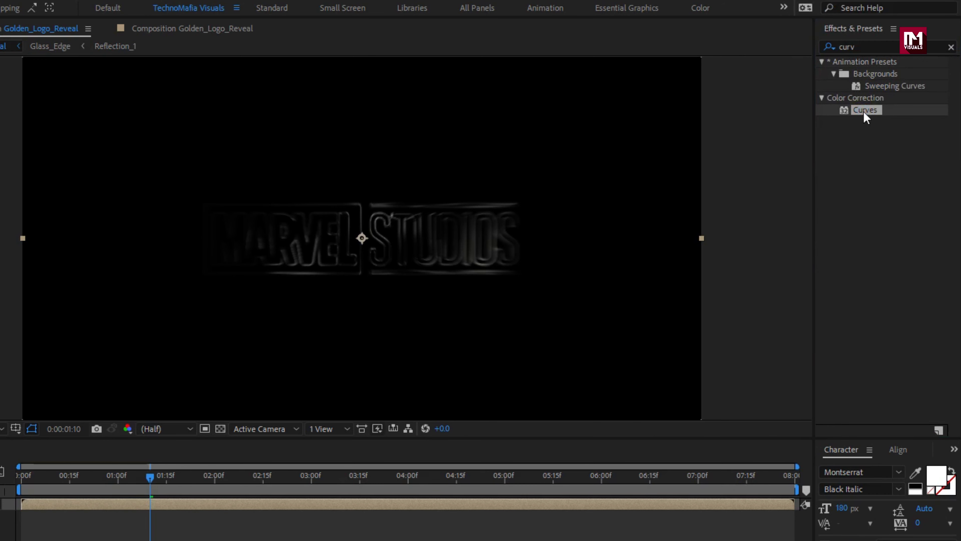
{"action": "double_click", "coordinate": [865, 110]}
Step: Raise the Alpha channel curve steeply, pulling its midpoint up to near maximum output, to strengthen the glass edge
{"action": "left_click", "coordinate": [212, 166]}
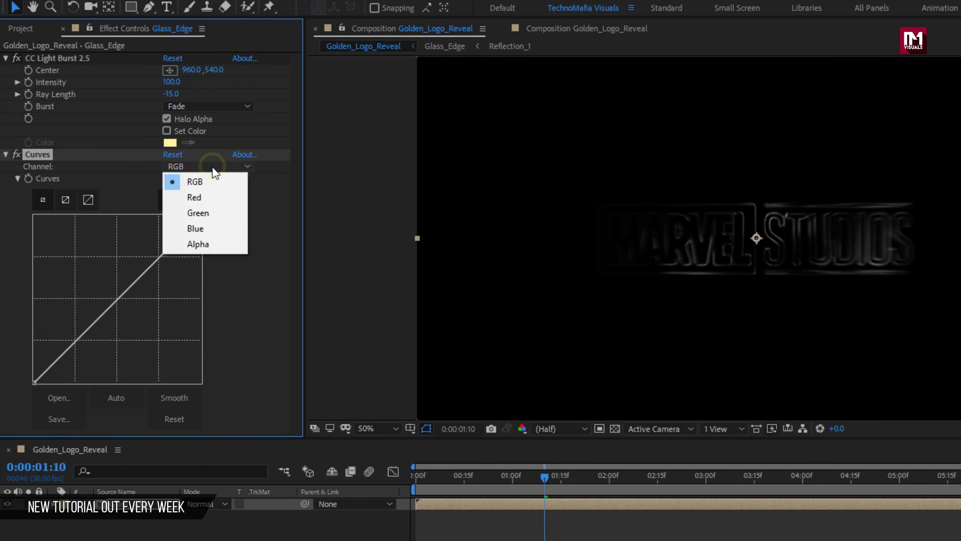
{"action": "left_click", "coordinate": [199, 244]}
{"action": "left_click", "coordinate": [143, 256]}
{"action": "left_click_drag", "start_coordinate": [143, 256], "coordinate": [116, 219]}
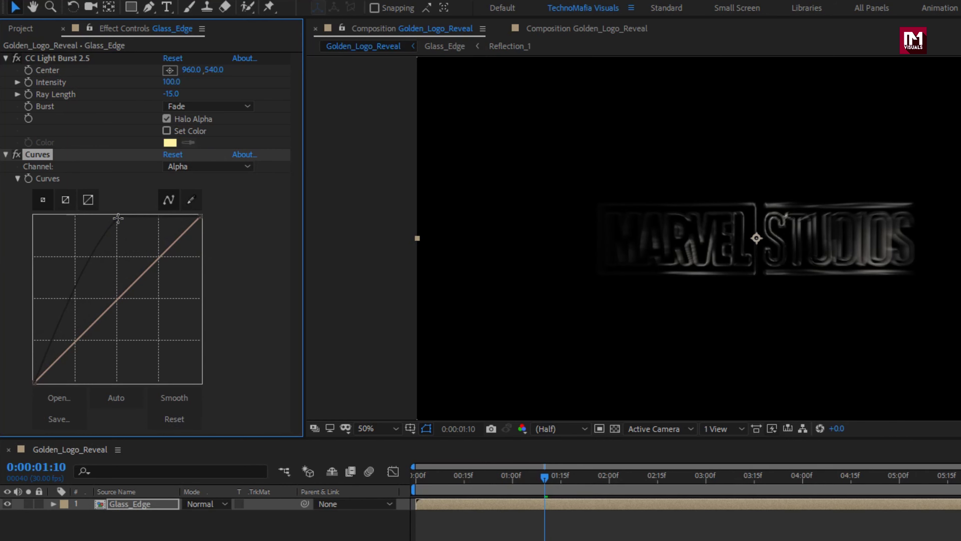
Step: Duplicate the Reflection_1 composition among the project items
{"action": "left_click", "coordinate": [22, 31]}
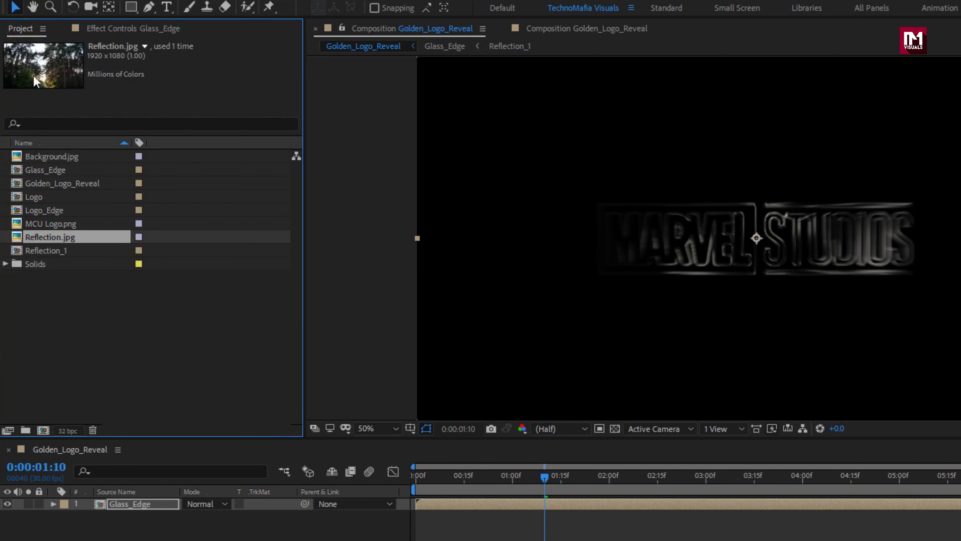
{"action": "key", "text": "ctrl+d"}
{"action": "left_click", "coordinate": [60, 250]}
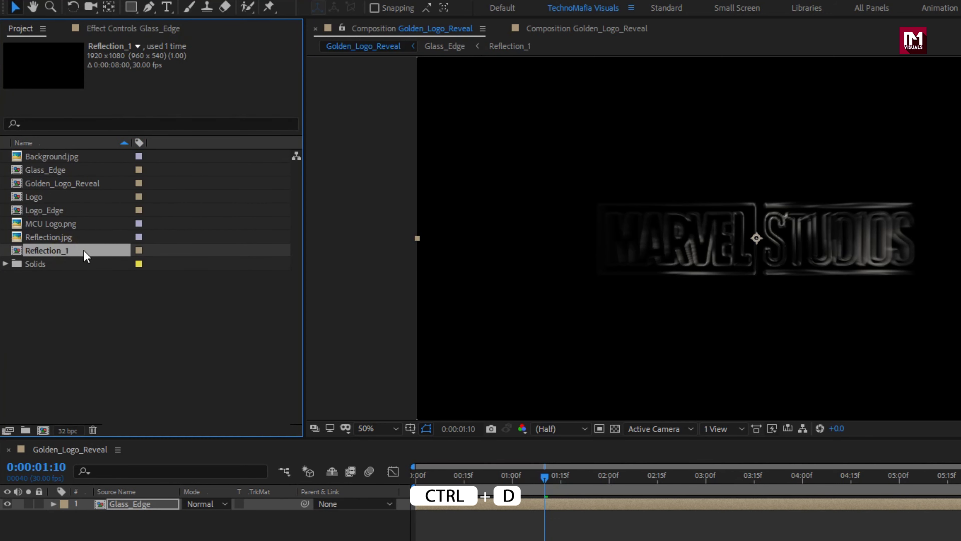
{"action": "key", "text": "ctrl+d"}
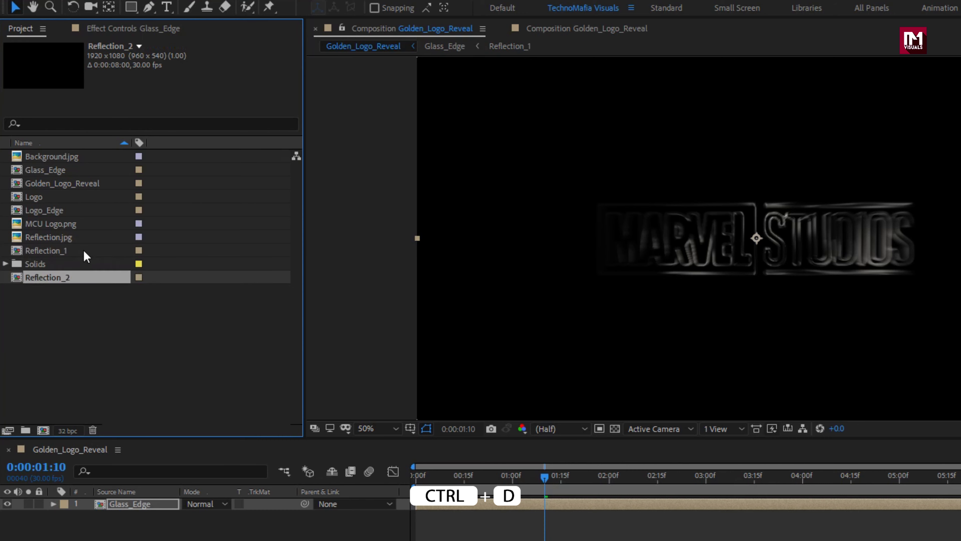
Step: Open the Reflection_2 composition and remove the Turbulent Displace effect from its Reflection layer
{"action": "double_click", "coordinate": [71, 264]}
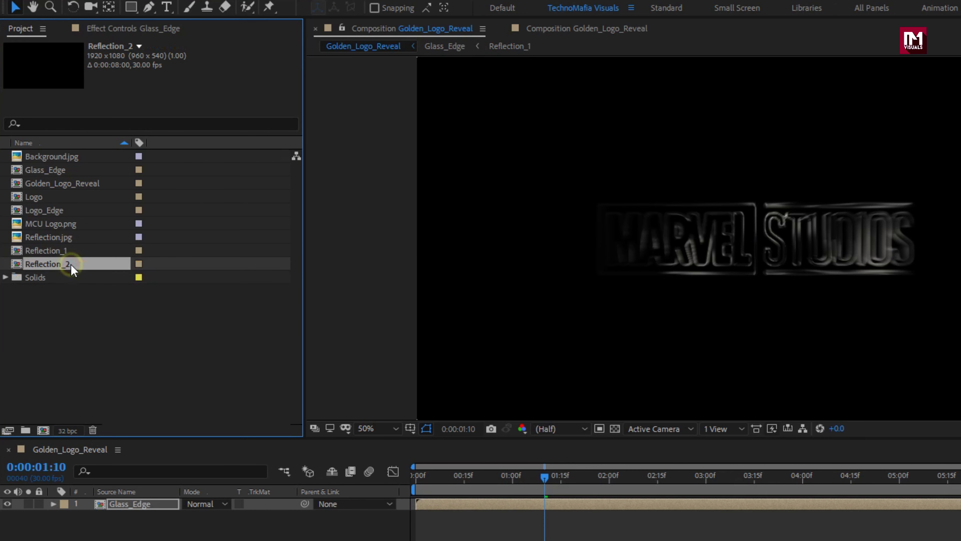
{"action": "left_click", "coordinate": [126, 504]}
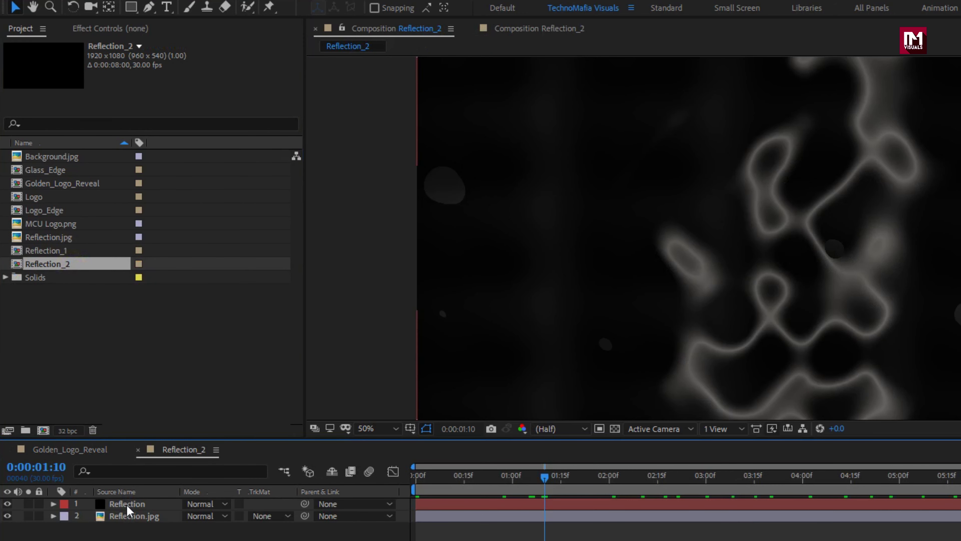
{"action": "left_click", "coordinate": [148, 29]}
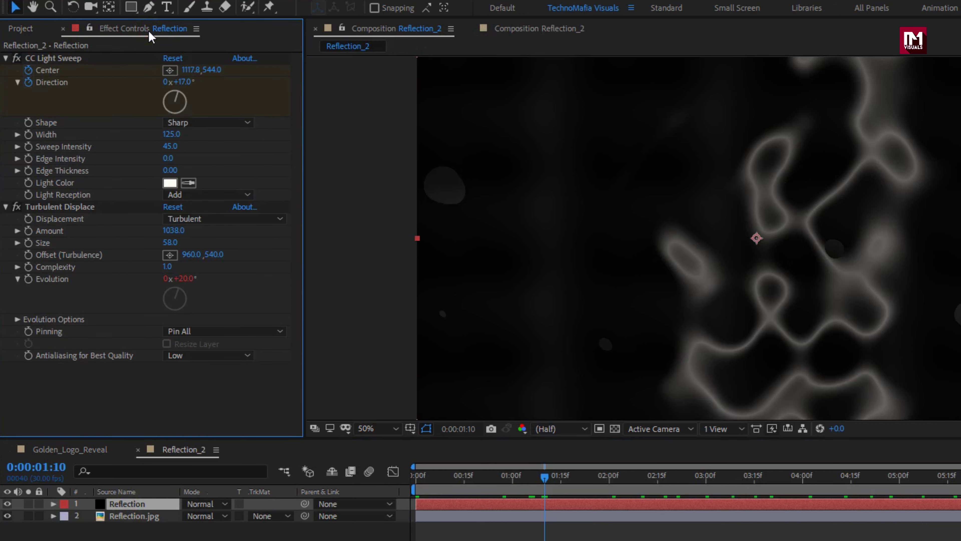
{"action": "left_click", "coordinate": [74, 209]}
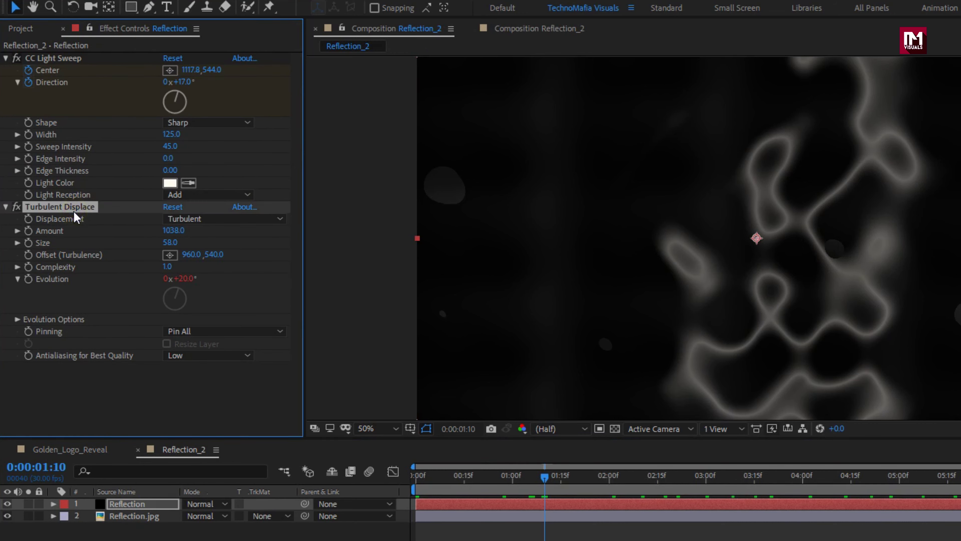
{"action": "key", "text": "Delete"}
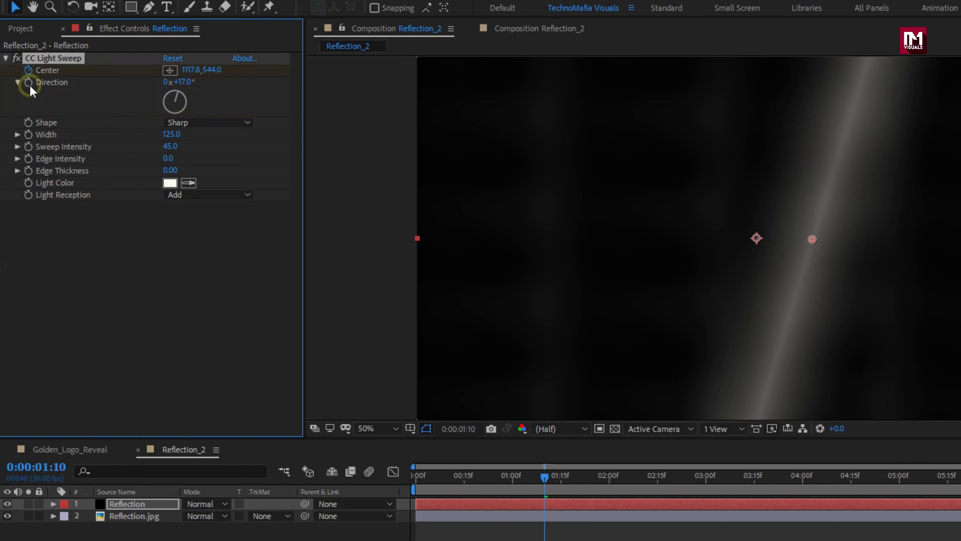
Step: Remove the Direction animation from CC Light Sweep and set its Direction to 20°
{"action": "left_click", "coordinate": [184, 81]}
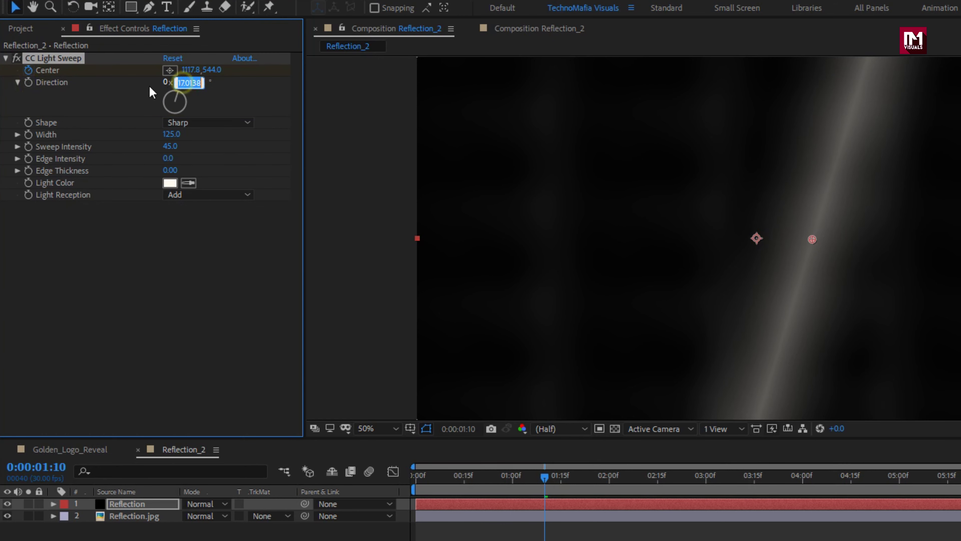
{"action": "type", "text": "20"}
{"action": "key", "text": "Return"}
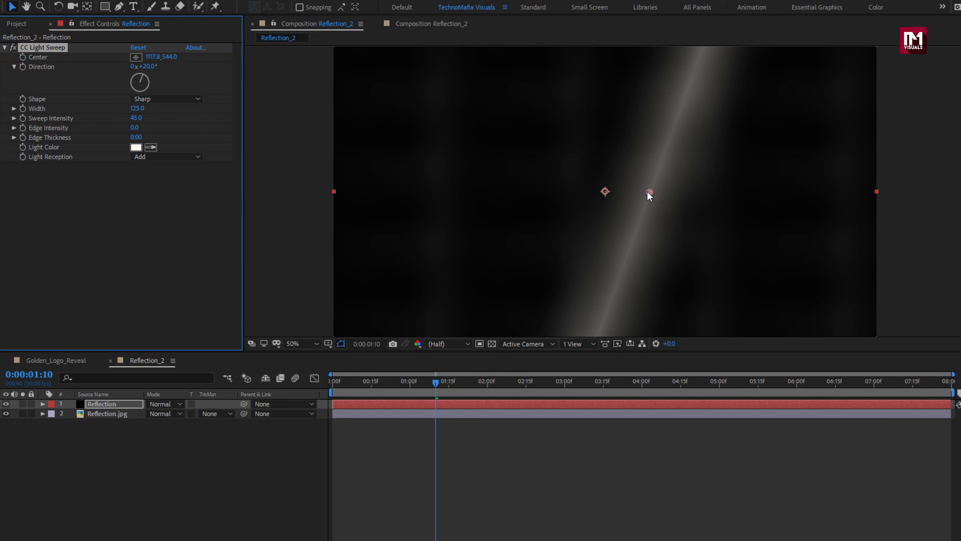
Step: Animate the light sweep's Center from about 505.8, 550 at the first frame to about 1471.8, 548 at 0:00:07:29, and scrub through the motion
{"action": "left_click_drag", "start_coordinate": [647, 192], "coordinate": [473, 197]}
{"action": "left_click", "coordinate": [333, 383]}
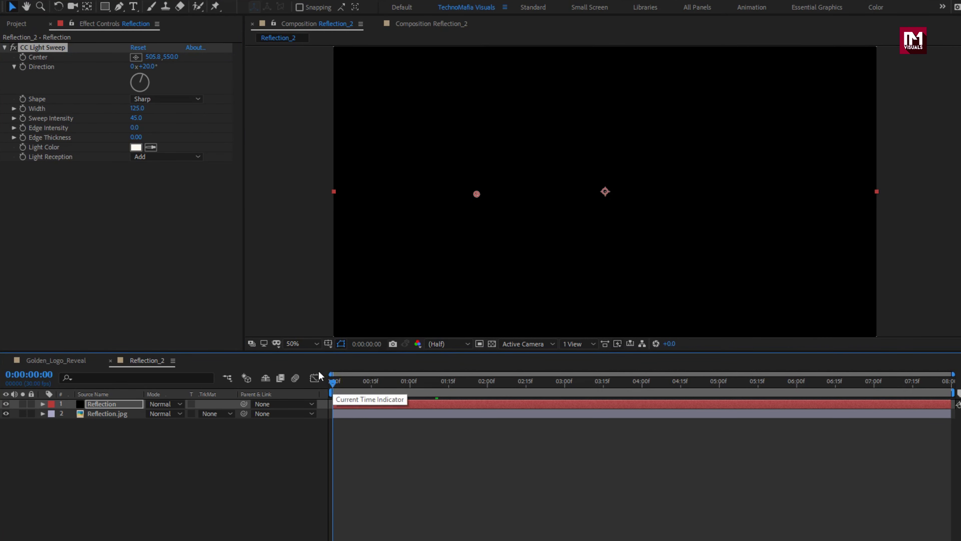
{"action": "left_click", "coordinate": [23, 58]}
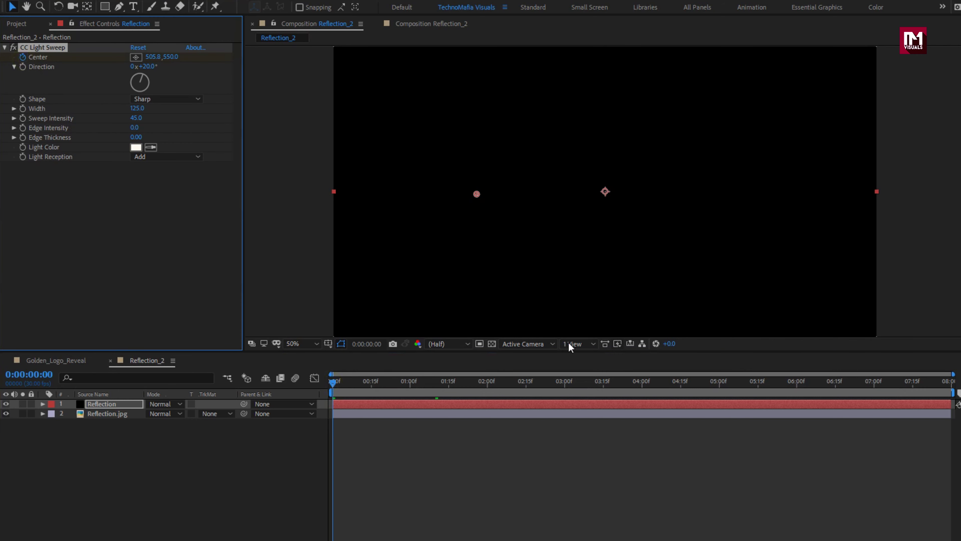
{"action": "left_click", "coordinate": [951, 383]}
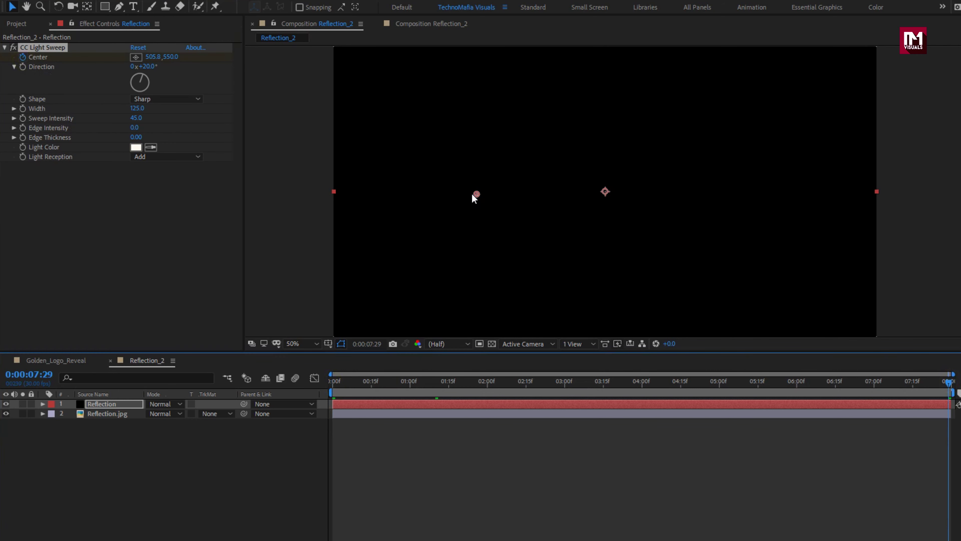
{"action": "left_click_drag", "start_coordinate": [476, 195], "coordinate": [748, 194]}
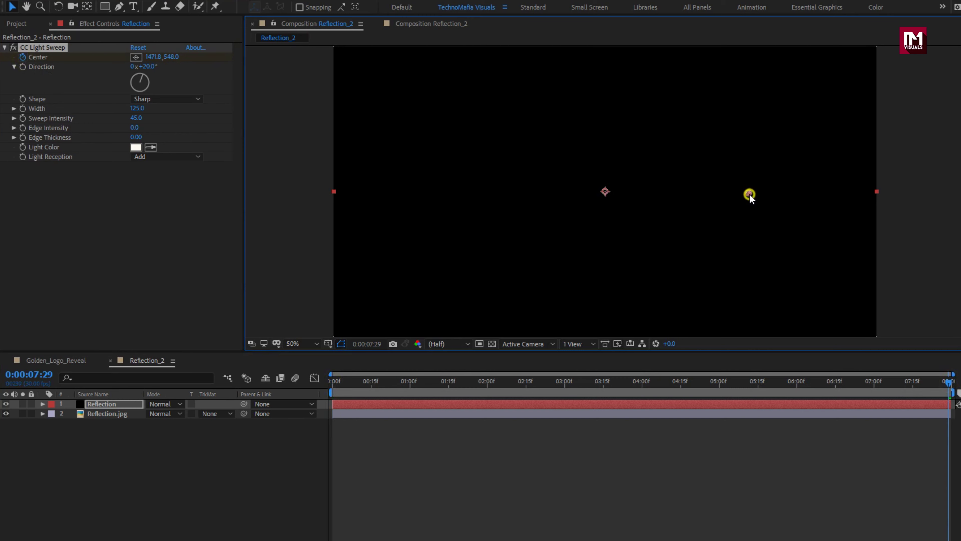
{"action": "left_click_drag", "start_coordinate": [340, 382], "coordinate": [552, 391]}
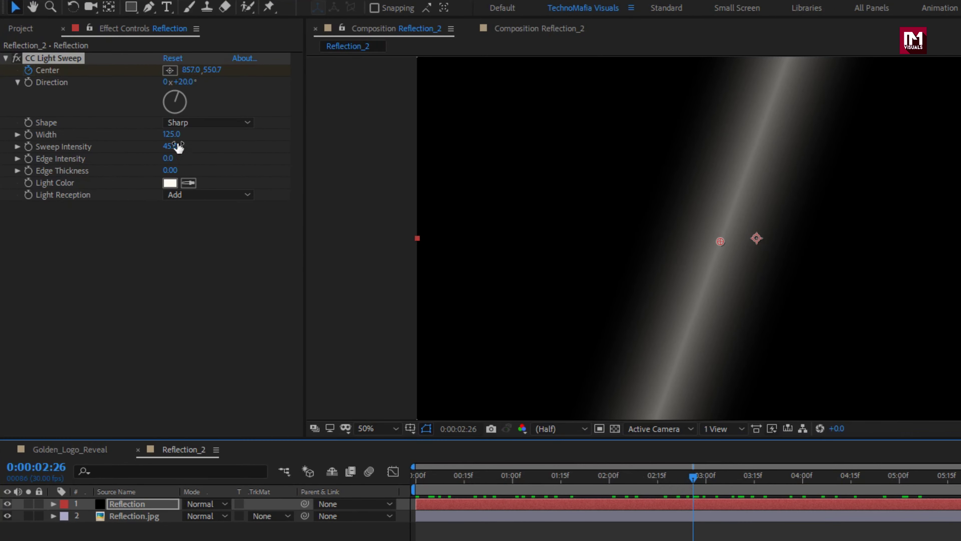
Step: Set the CC Light Sweep Width to 50 and its Sweep Intensity to 30
{"action": "left_click", "coordinate": [171, 134]}
{"action": "type", "text": "50"}
{"action": "key", "text": "Return"}
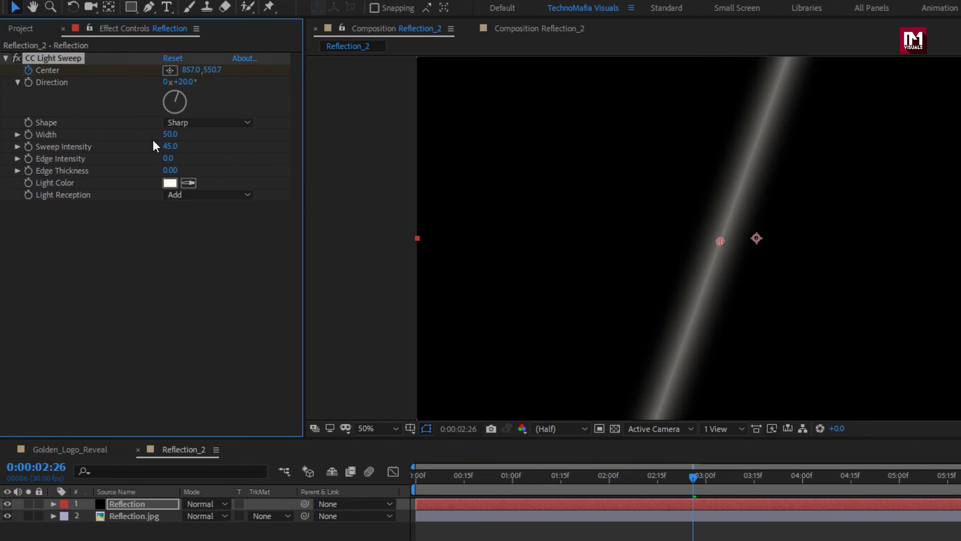
{"action": "left_click", "coordinate": [170, 146]}
{"action": "type", "text": "30"}
{"action": "key", "text": "Return"}
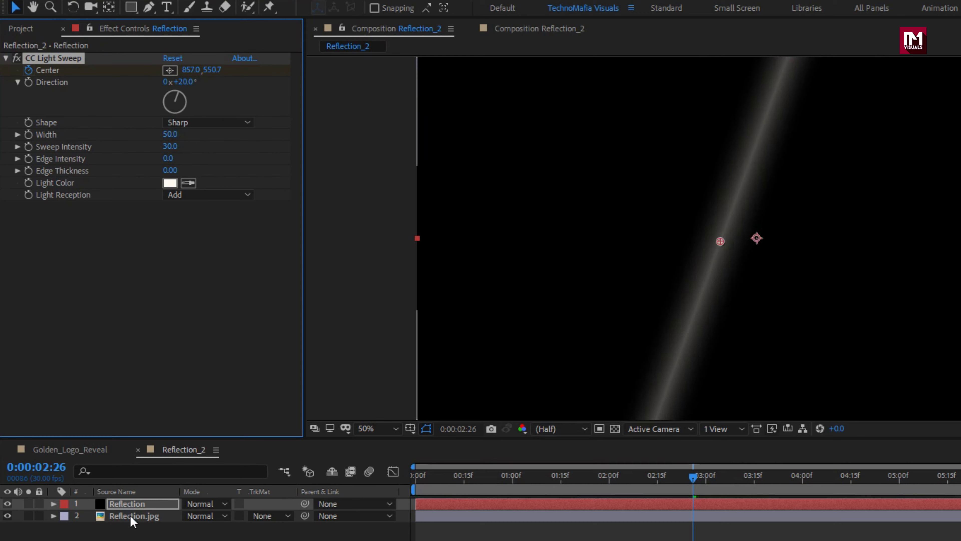
Step: Duplicate the CC Light Sweep effect on the Reflection layer and set the copy's Direction to 15°
{"action": "left_click", "coordinate": [129, 506]}
{"action": "key", "text": "ctrl+d"}
{"action": "left_click", "coordinate": [55, 62]}
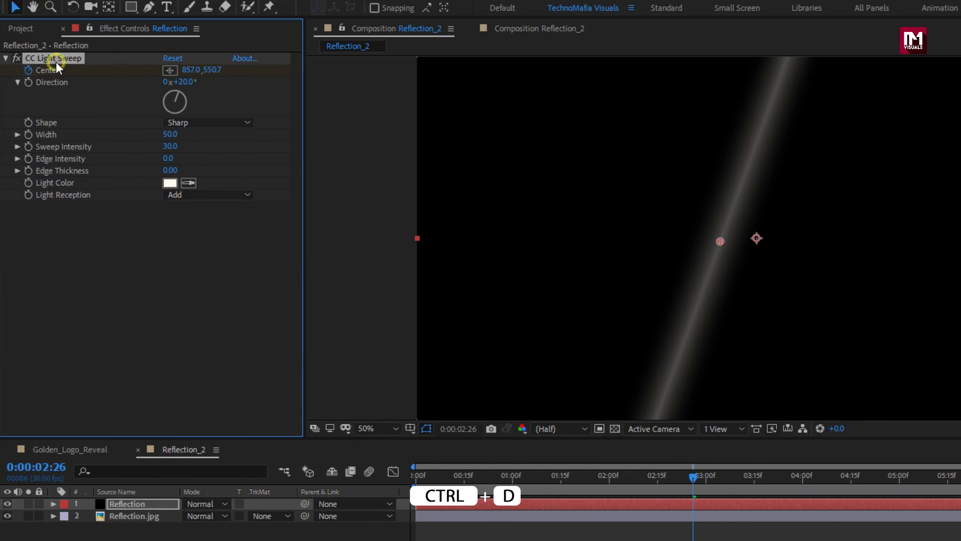
{"action": "key", "text": "ctrl+d"}
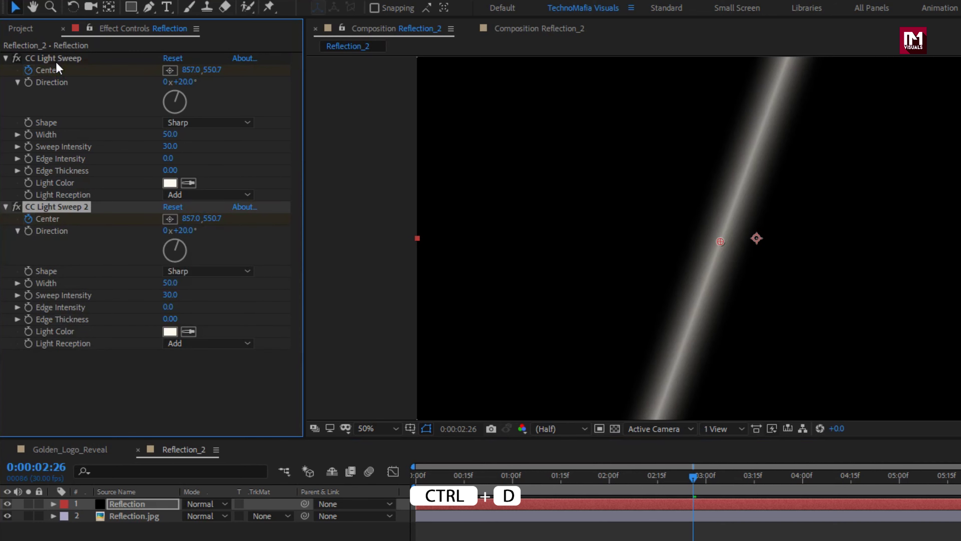
{"action": "left_click", "coordinate": [183, 231]}
{"action": "type", "text": "15"}
{"action": "key", "text": "Return"}
Step: Offset the two sweeps by moving CC Light Sweep 2's first Center keyframe to just before 1 second and CC Light Sweep's last one to about 0:00:06:08
{"action": "key", "text": "u"}
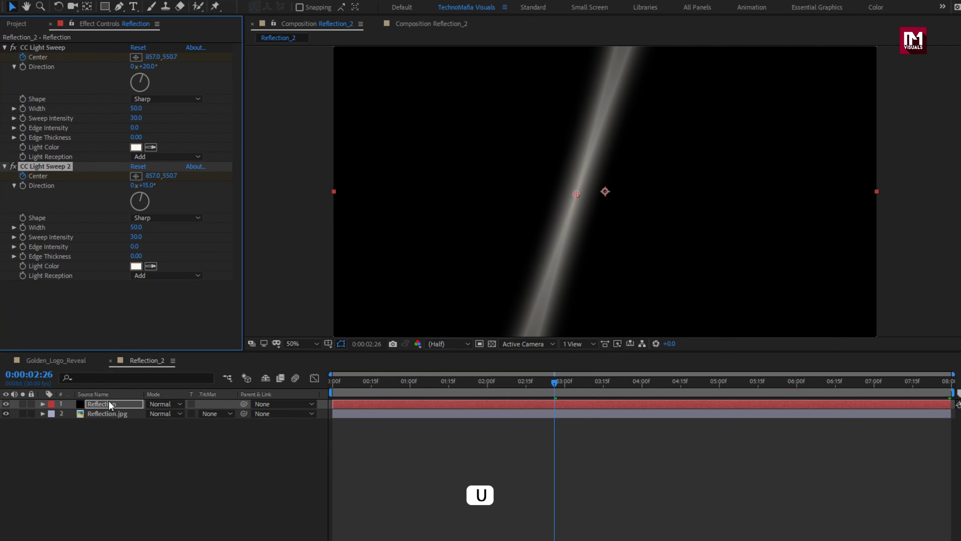
{"action": "left_click", "coordinate": [109, 404]}
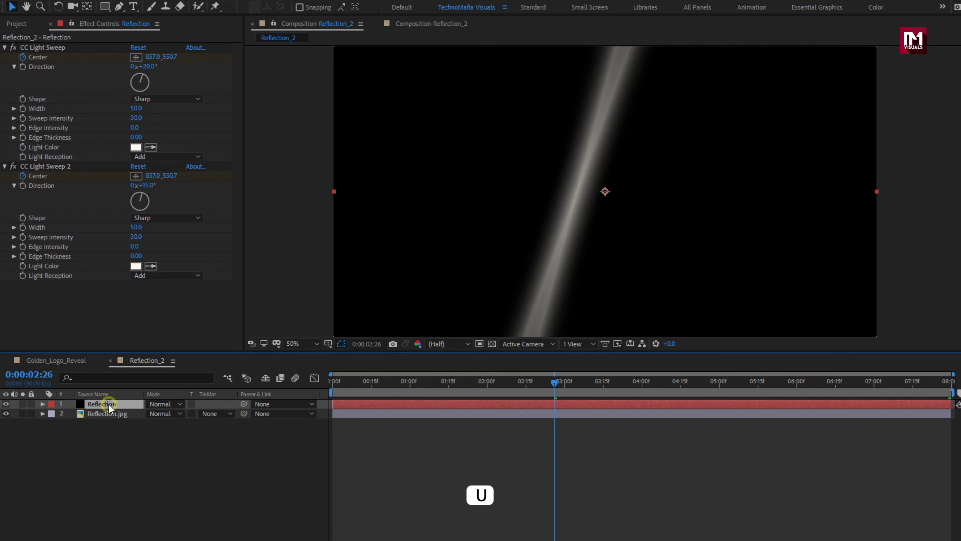
{"action": "key", "text": "u"}
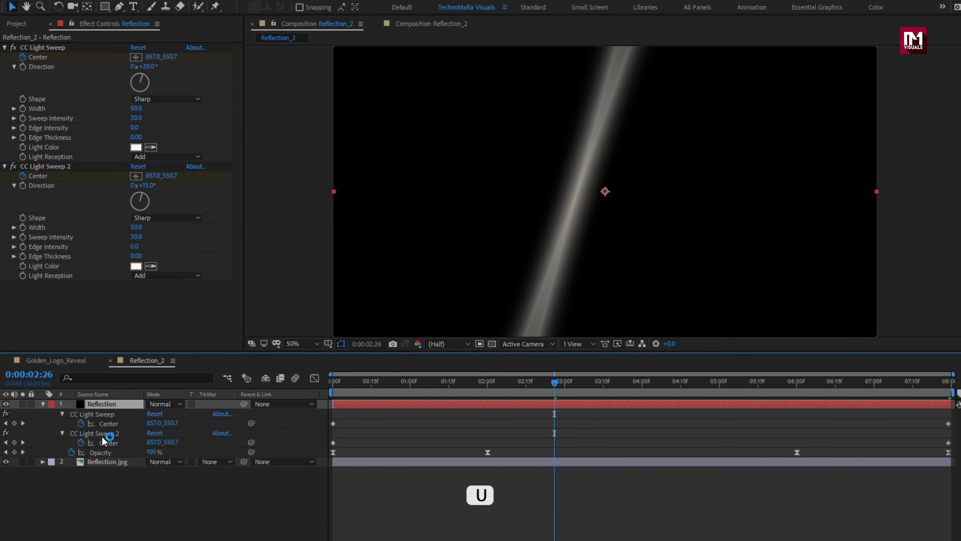
{"action": "left_click", "coordinate": [102, 432]}
{"action": "left_click_drag", "start_coordinate": [333, 443], "coordinate": [398, 443]}
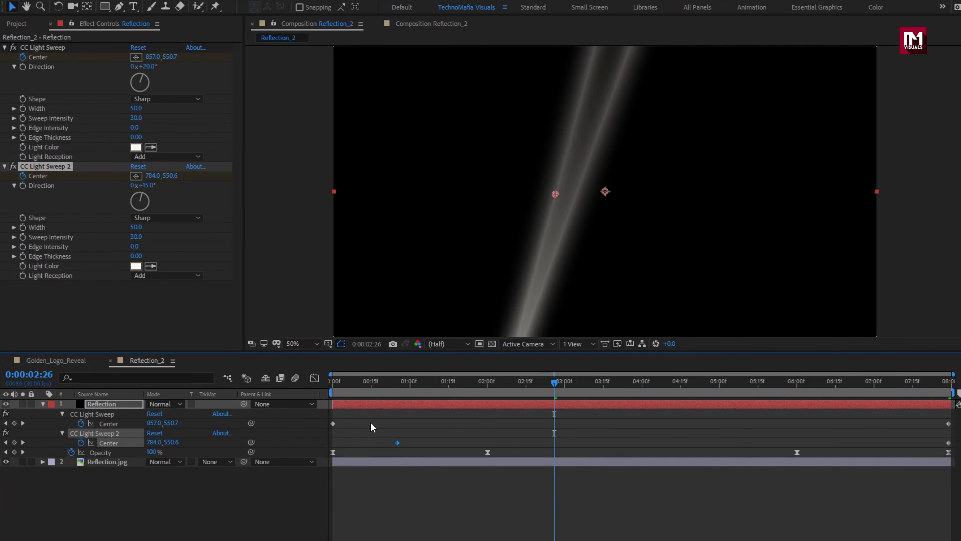
{"action": "left_click_drag", "start_coordinate": [949, 423], "coordinate": [818, 426]}
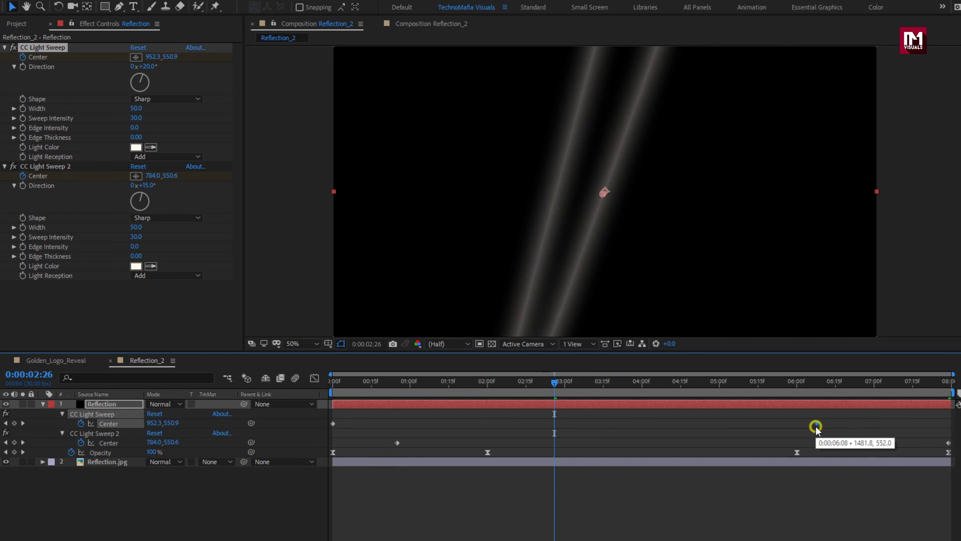
{"action": "left_click", "coordinate": [336, 382]}
{"action": "left_click_drag", "start_coordinate": [346, 386], "coordinate": [619, 390]}
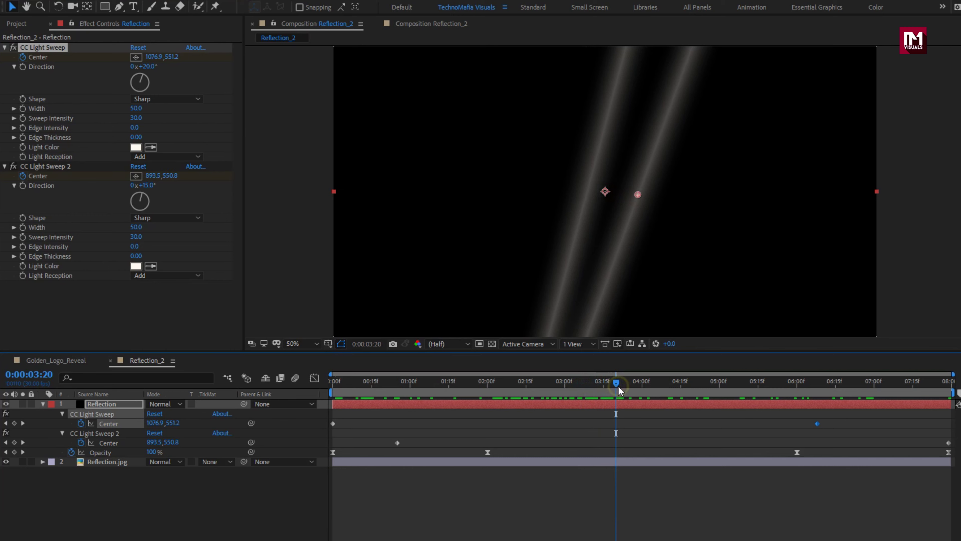
Step: Collapse the Reflection layer's properties and set its blending mode to Screen in Reflection_2
{"action": "left_click", "coordinate": [43, 403]}
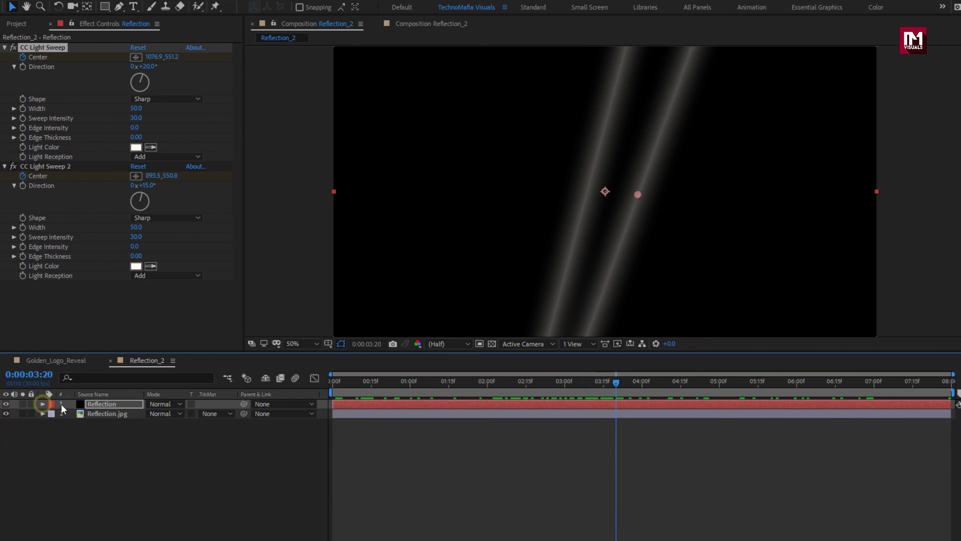
{"action": "left_click", "coordinate": [122, 405]}
{"action": "left_click", "coordinate": [161, 404]}
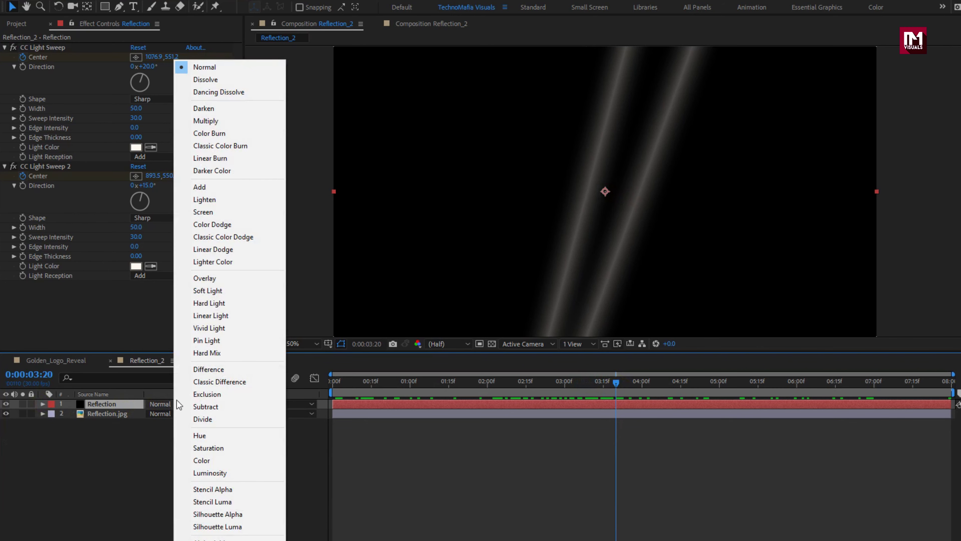
{"action": "left_click", "coordinate": [203, 212]}
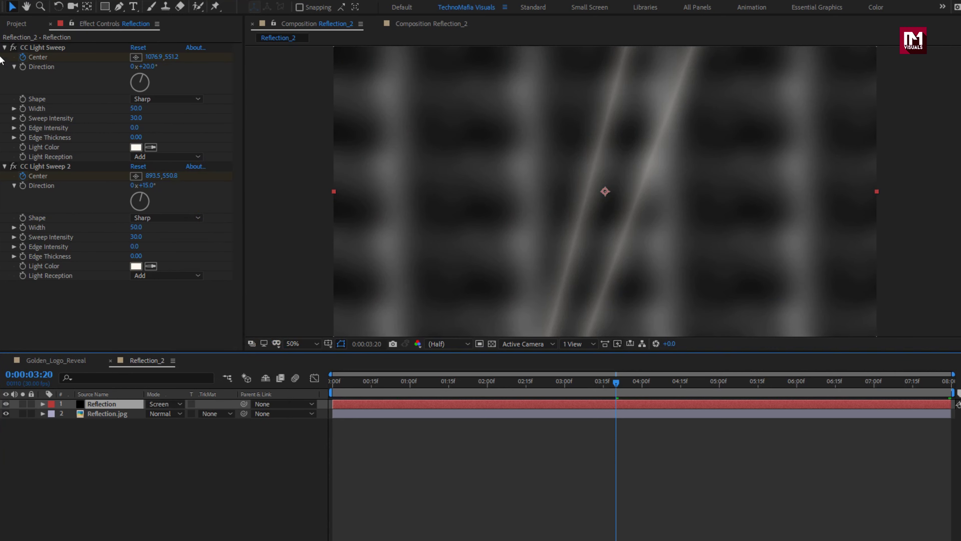
Step: Open the Reflection_1 composition and set its Reflection layer's blending mode to Screen
{"action": "left_click", "coordinate": [24, 27]}
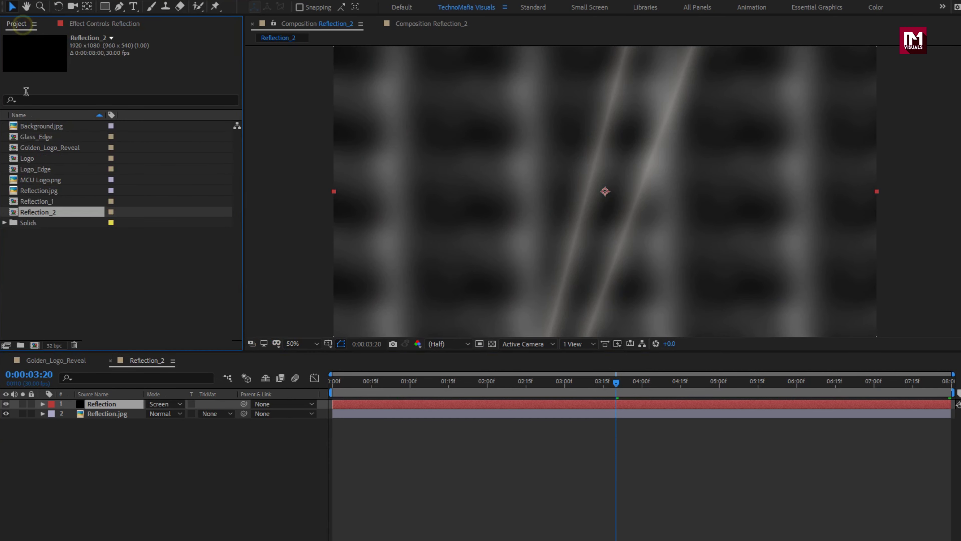
{"action": "double_click", "coordinate": [34, 206]}
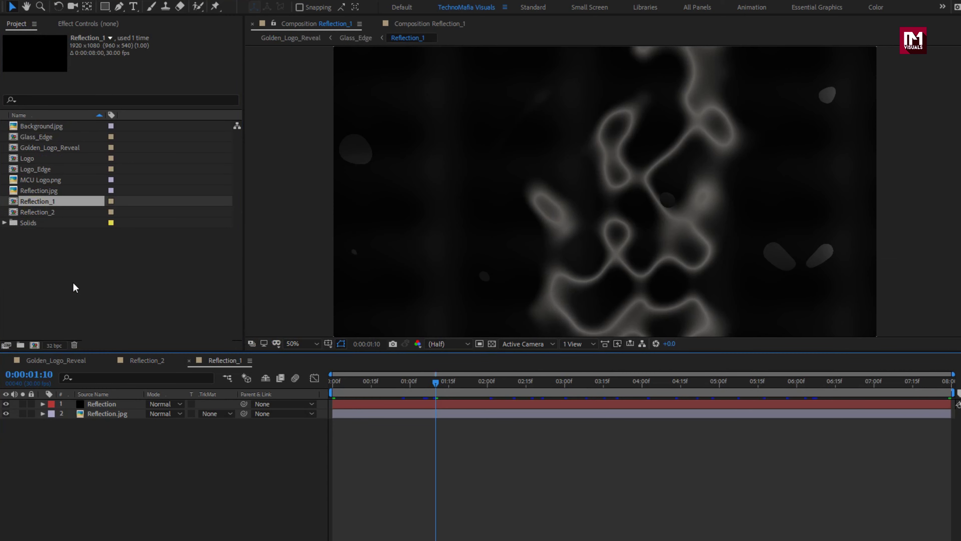
{"action": "left_click", "coordinate": [104, 405]}
{"action": "left_click", "coordinate": [155, 404]}
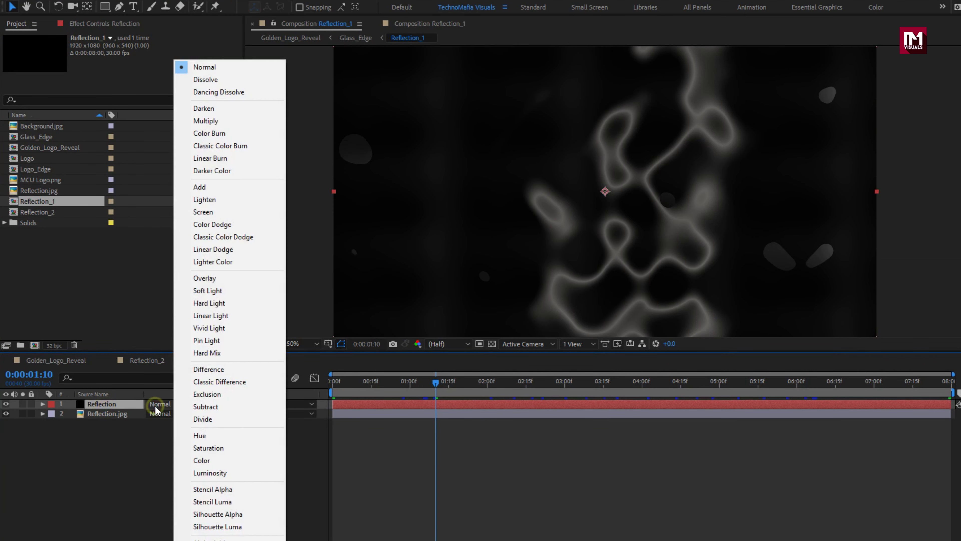
{"action": "left_click", "coordinate": [201, 213]}
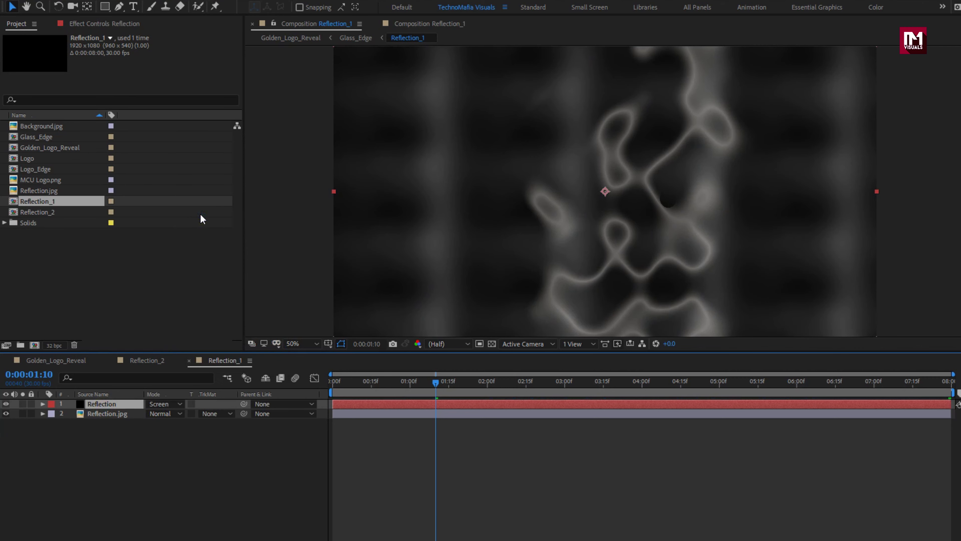
Step: Close both reflection compositions and add Reflection_2 and Logo to Golden_Logo_Reveal above Glass_Edge, with Logo uppermost
{"action": "left_click", "coordinate": [189, 360]}
{"action": "left_click", "coordinate": [111, 361]}
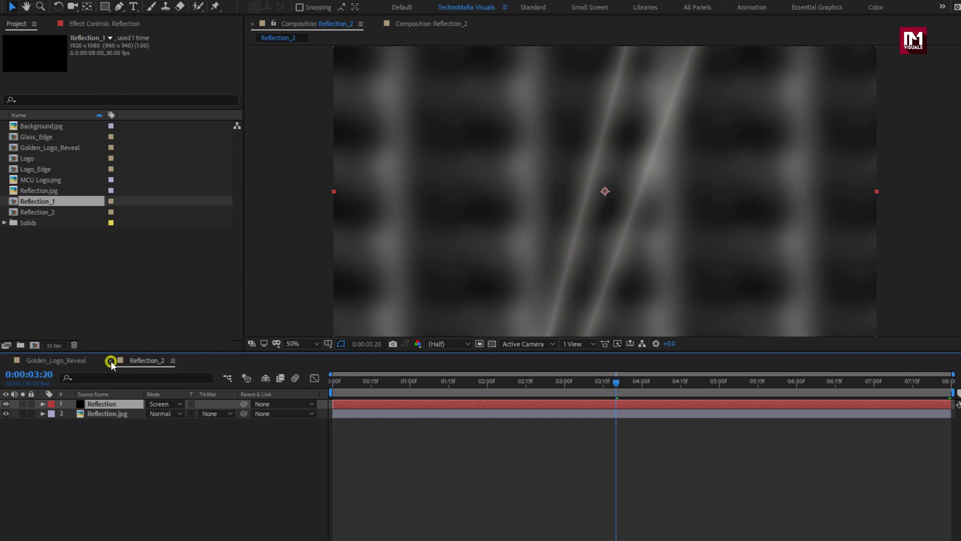
{"action": "left_click", "coordinate": [70, 362]}
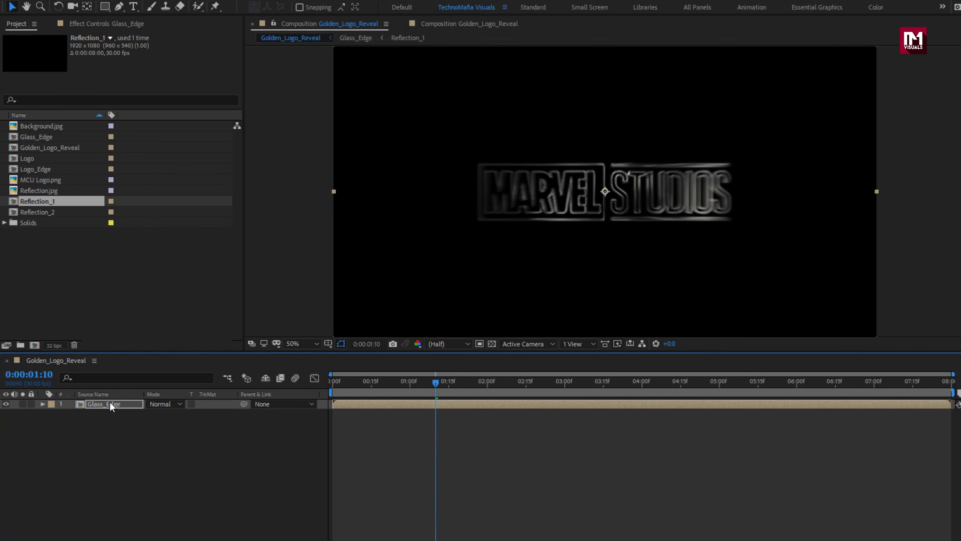
{"action": "left_click_drag", "start_coordinate": [47, 211], "coordinate": [124, 404]}
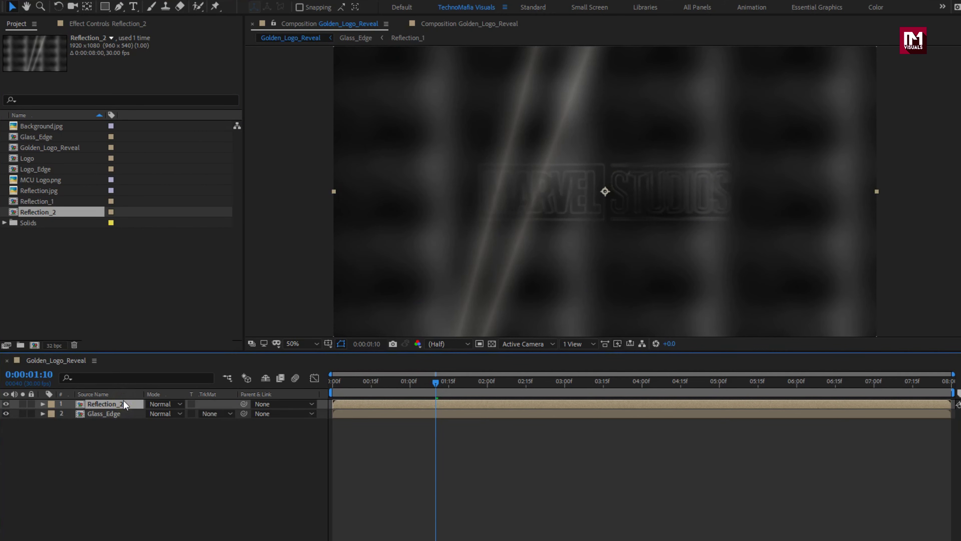
{"action": "left_click_drag", "start_coordinate": [23, 159], "coordinate": [110, 405]}
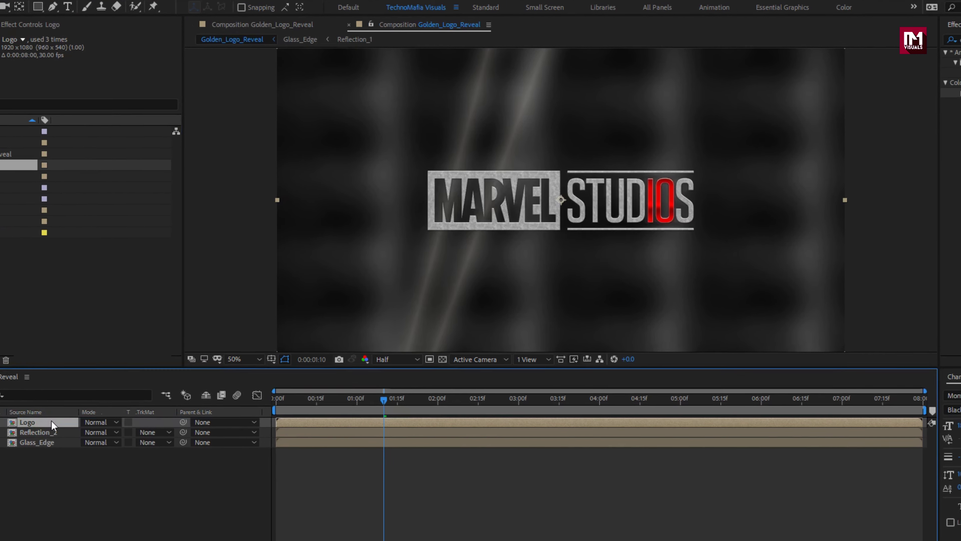
Step: Apply the Simple Choker effect to the Logo layer and set its Choke Matte to 3
{"action": "left_click", "coordinate": [960, 40]}
{"action": "type", "text": "curv"}
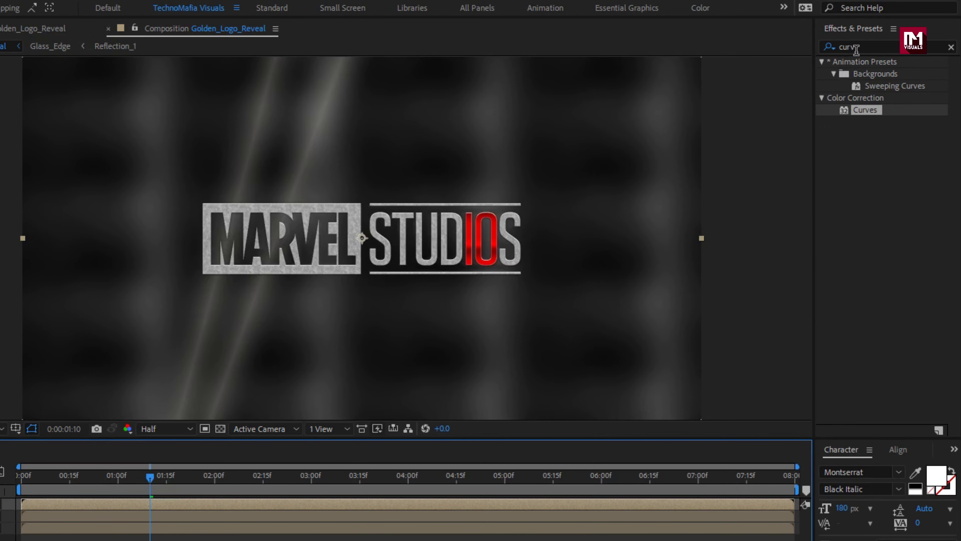
{"action": "double_click", "coordinate": [855, 47]}
{"action": "type", "text": "simpl"}
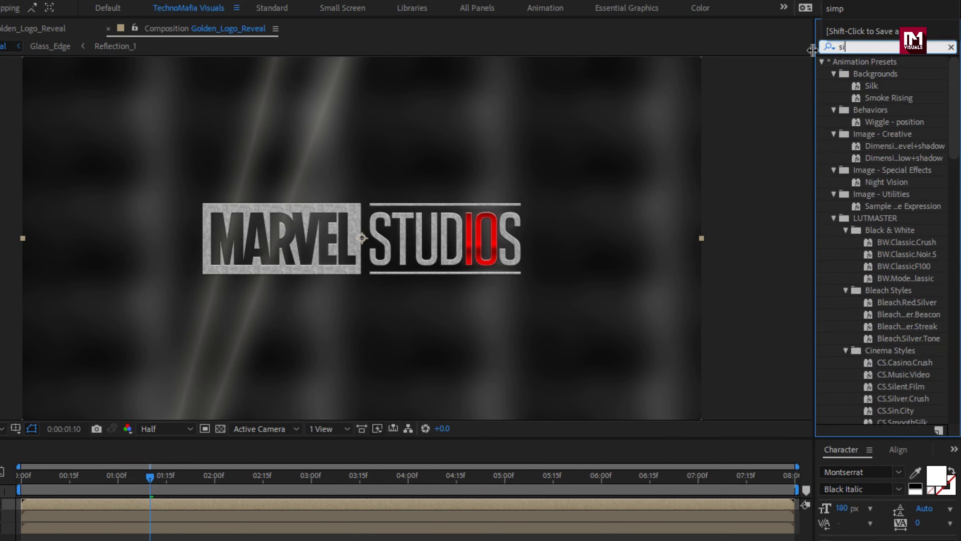
{"action": "double_click", "coordinate": [879, 98]}
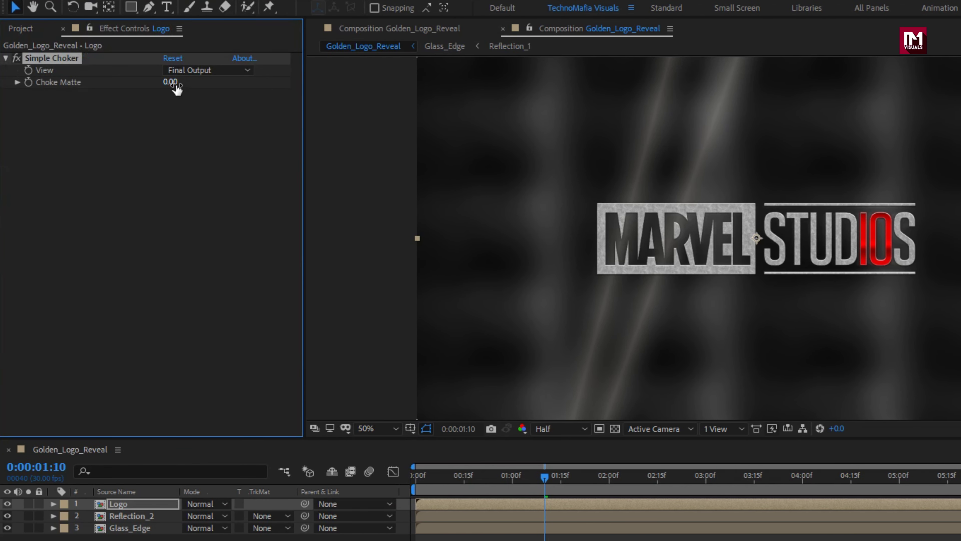
{"action": "left_click", "coordinate": [136, 81]}
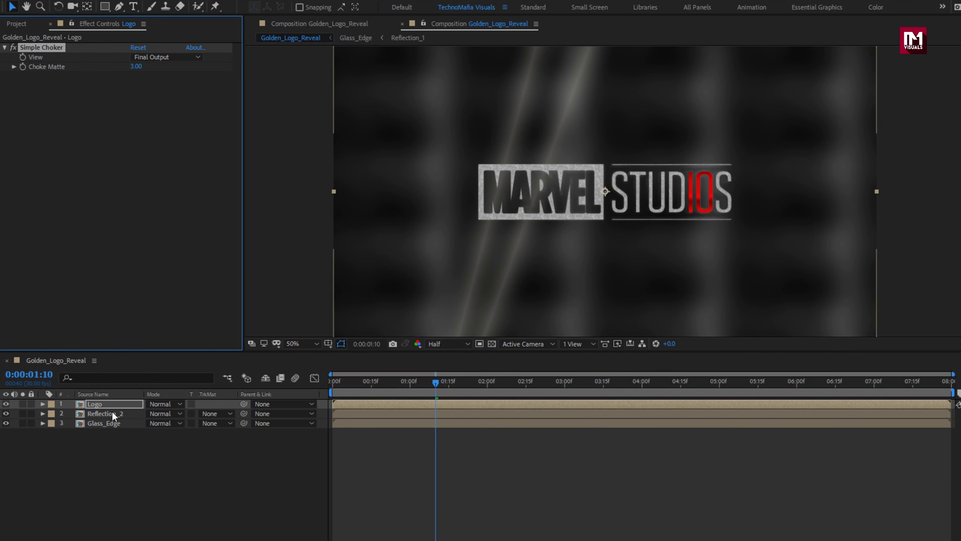
Step: Set the Reflection_2 layer's track matte to Alpha Matte "Logo"
{"action": "left_click", "coordinate": [112, 410]}
{"action": "left_click", "coordinate": [215, 414]}
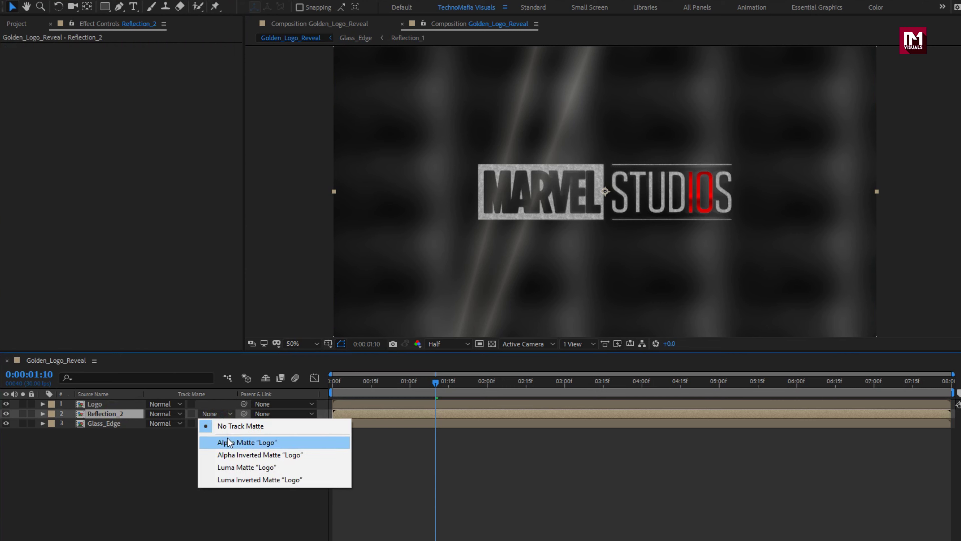
{"action": "left_click", "coordinate": [228, 441]}
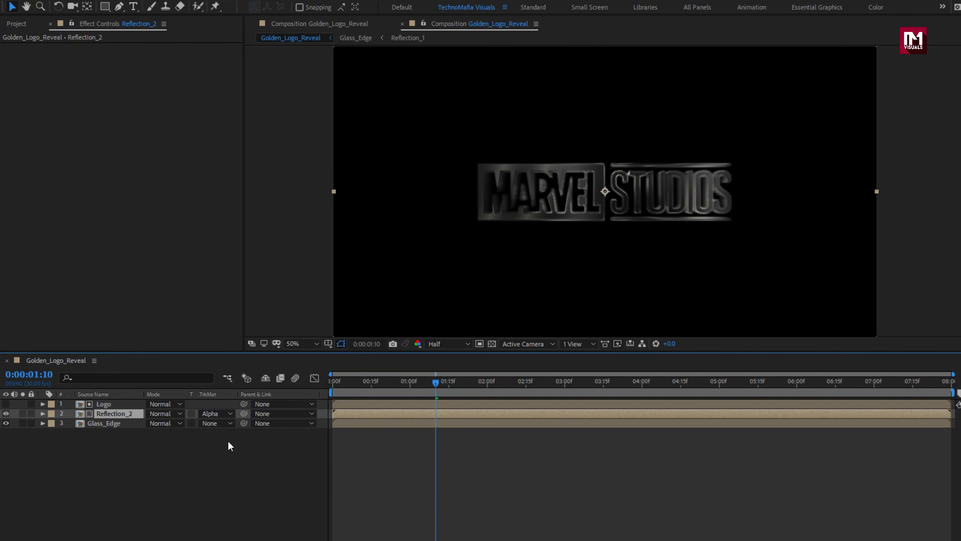
Step: Pre-compose the Logo and Reflection_2 layers into a new composition named Glass_Logo
{"action": "left_click", "coordinate": [109, 405], "text": "ctrl"}
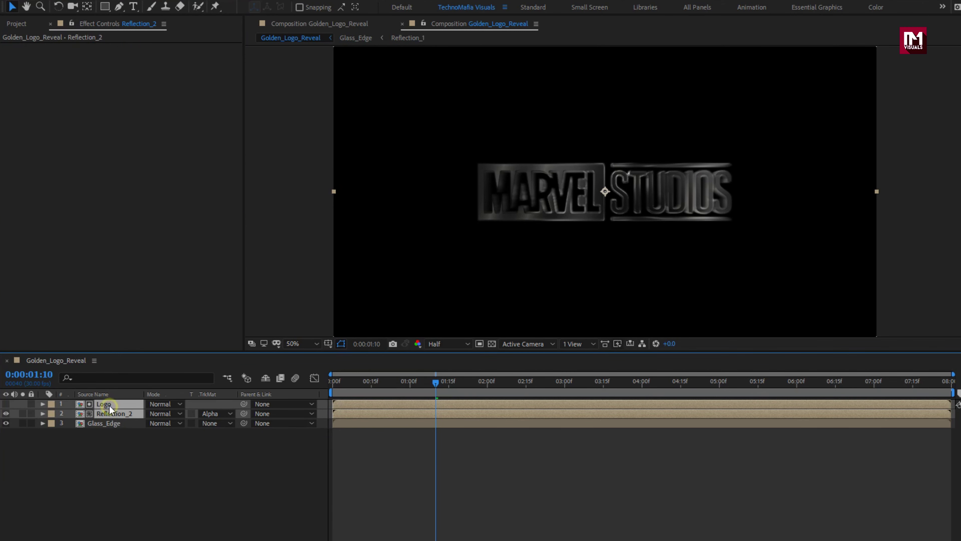
{"action": "right_click", "coordinate": [110, 404]}
{"action": "left_click", "coordinate": [129, 356]}
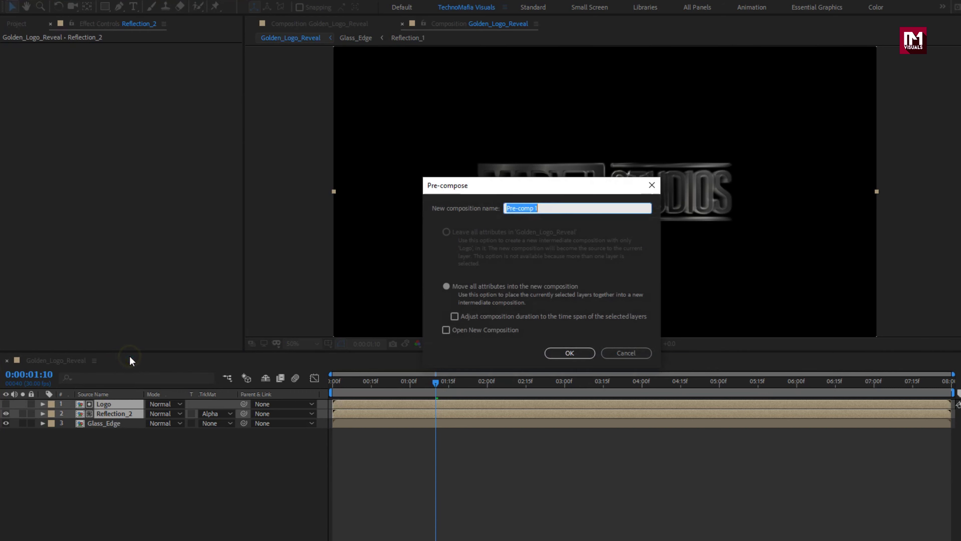
{"action": "type", "text": "Glass_Logo"}
{"action": "left_click", "coordinate": [555, 354]}
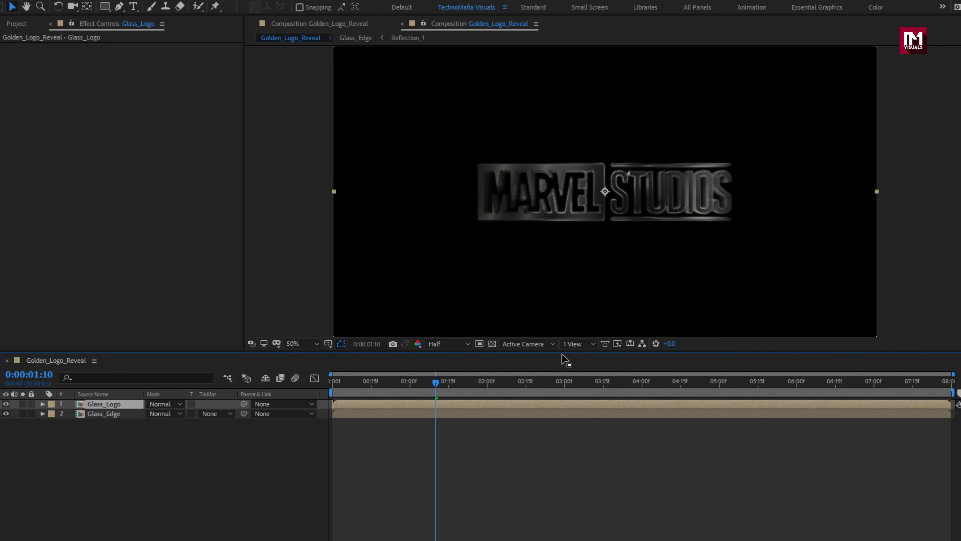
Step: Add a second Glass_Edge layer above Glass_Logo and apply the Color Correction Exposure effect with Exposure set to 2
{"action": "left_click", "coordinate": [17, 23]}
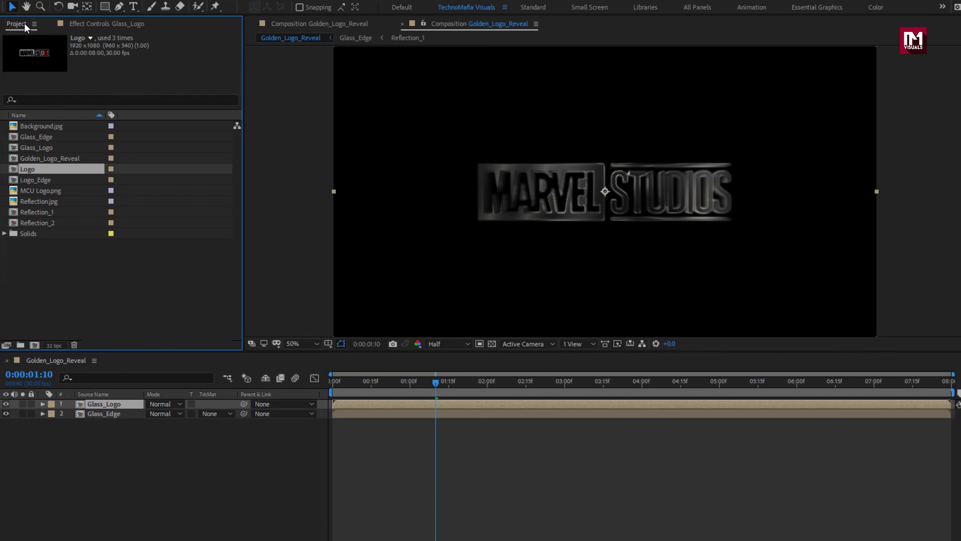
{"action": "left_click", "coordinate": [42, 137]}
{"action": "left_click_drag", "start_coordinate": [41, 141], "coordinate": [112, 402]}
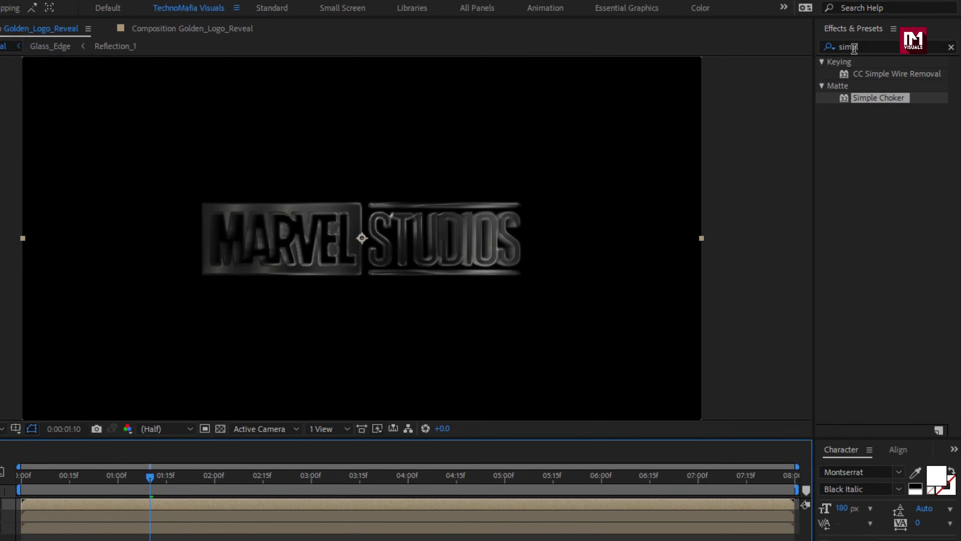
{"action": "left_click", "coordinate": [843, 48]}
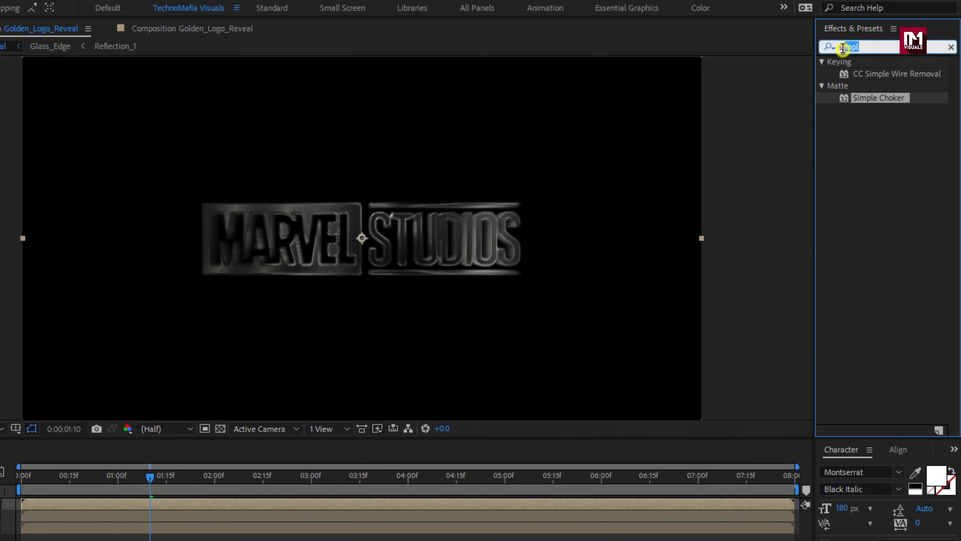
{"action": "type", "text": "expo"}
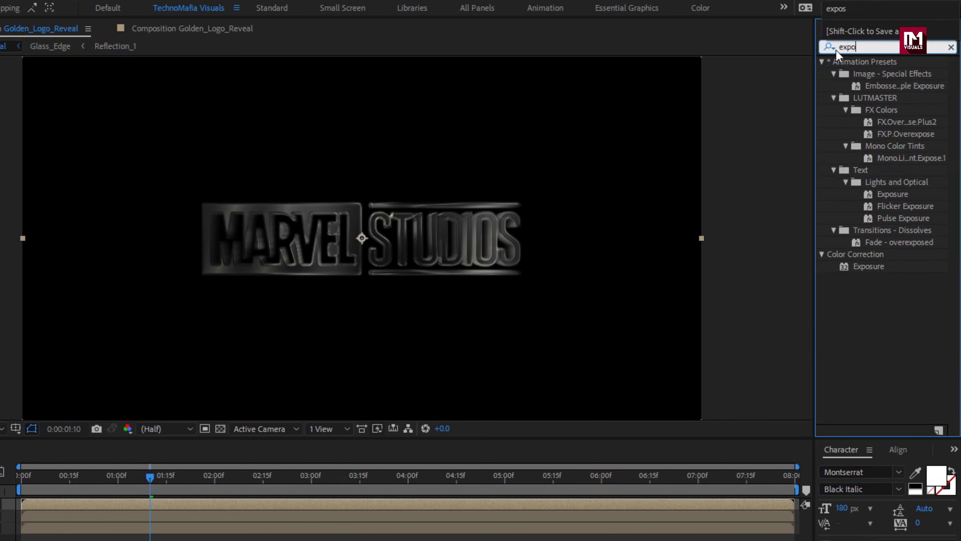
{"action": "left_click", "coordinate": [872, 266]}
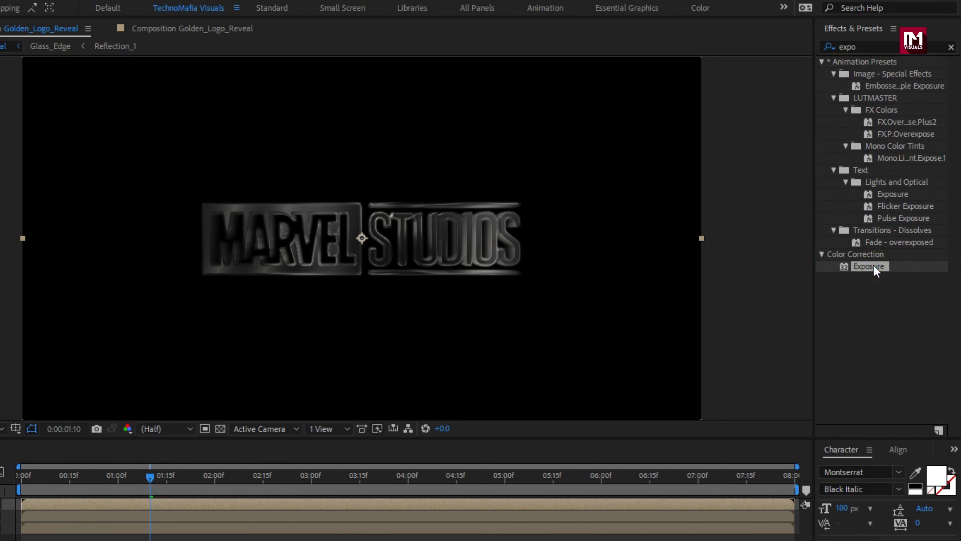
{"action": "double_click", "coordinate": [873, 267]}
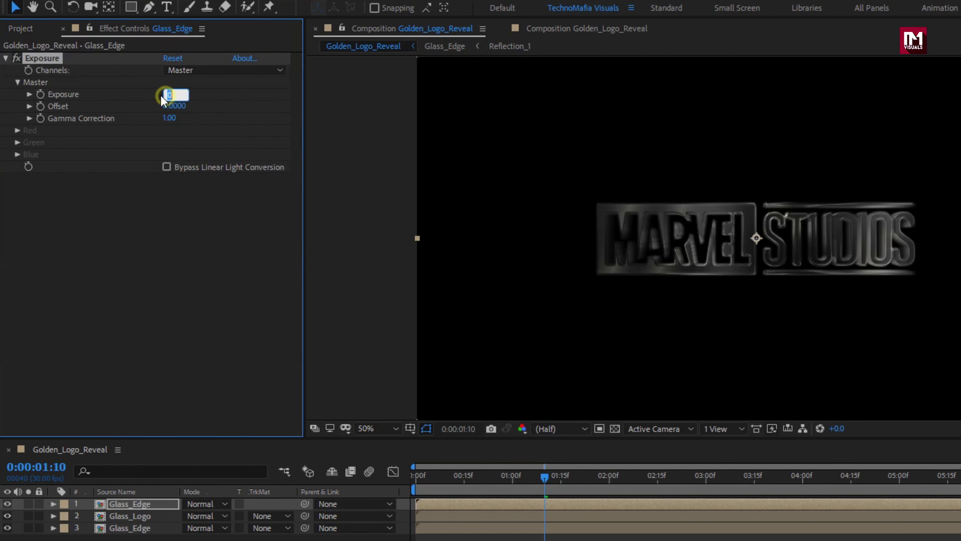
{"action": "key", "text": "Return"}
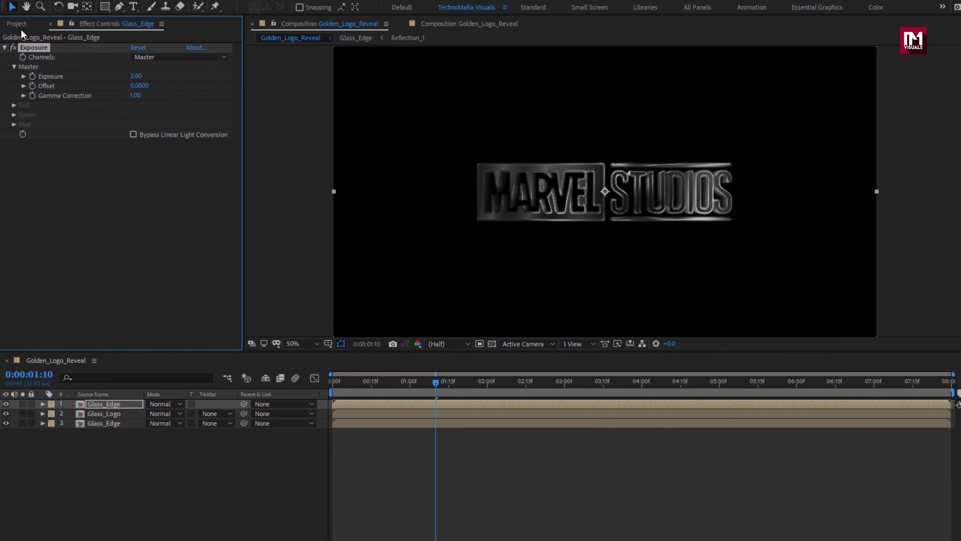
Step: Add Logo as the uppermost layer and set the Glass_Edge layer directly below it to Alpha Matte "Logo"
{"action": "left_click", "coordinate": [18, 26]}
{"action": "left_click", "coordinate": [26, 170]}
{"action": "left_click_drag", "start_coordinate": [26, 171], "coordinate": [106, 401]}
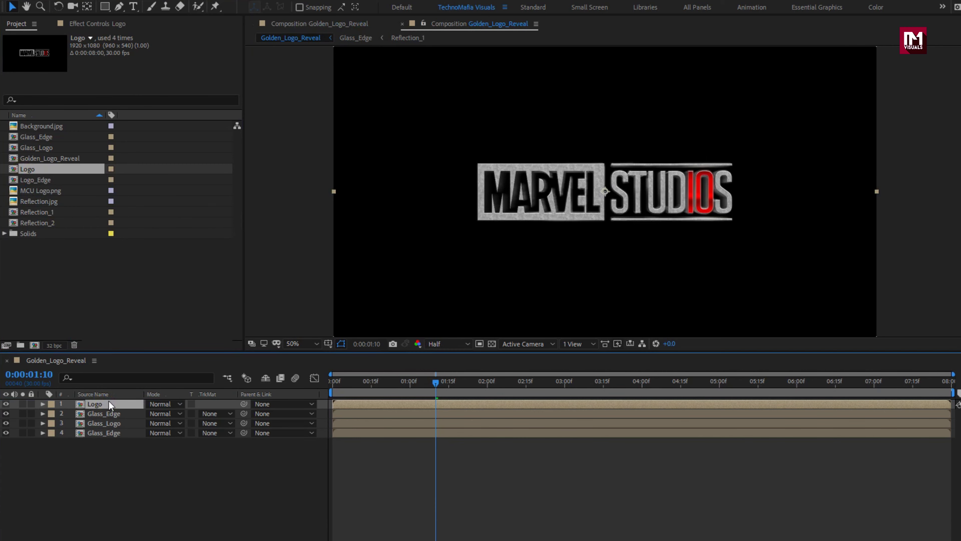
{"action": "left_click", "coordinate": [116, 414]}
{"action": "left_click", "coordinate": [217, 413]}
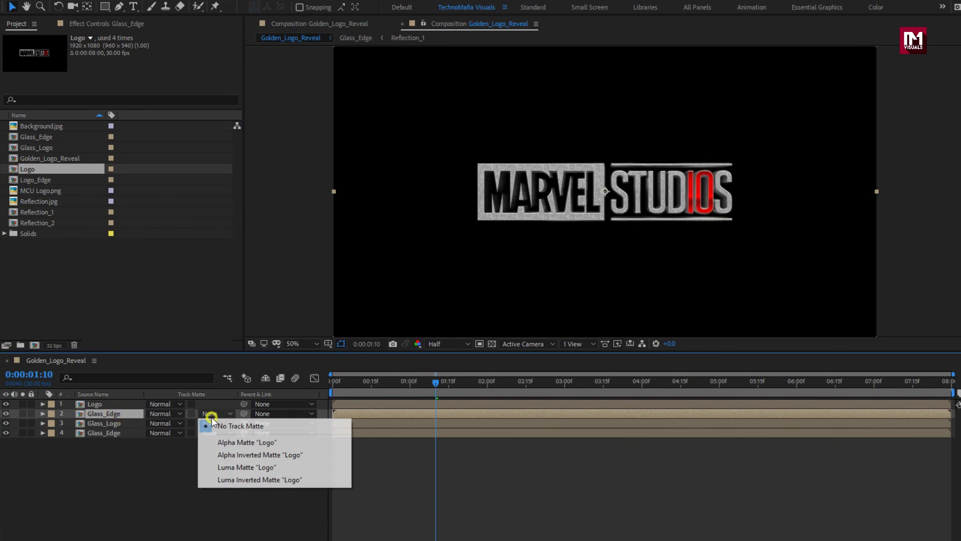
{"action": "left_click", "coordinate": [233, 443]}
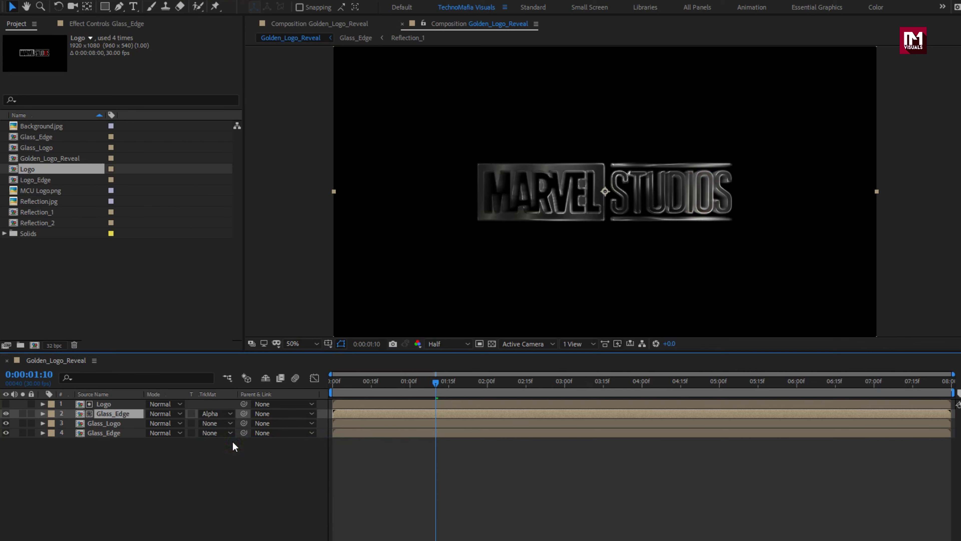
Step: Add a third Glass_Edge layer above Logo and apply the Stylize Glow effect to it
{"action": "left_click_drag", "start_coordinate": [49, 138], "coordinate": [127, 403]}
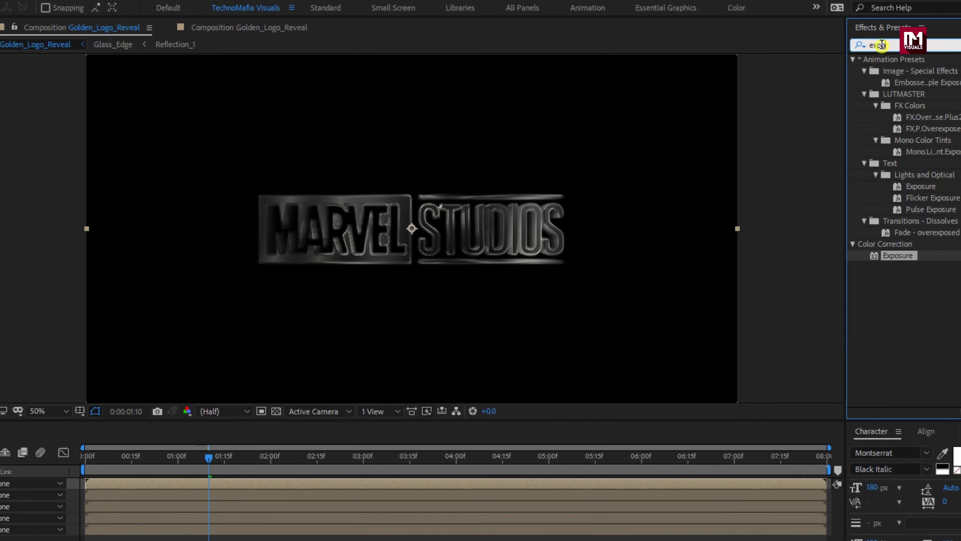
{"action": "left_click", "coordinate": [932, 78]}
{"action": "type", "text": "glow"}
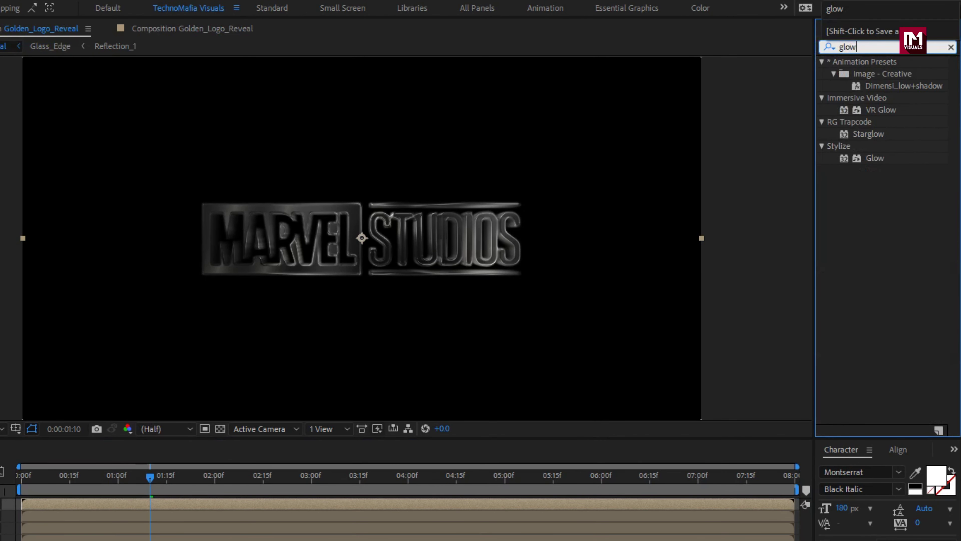
{"action": "left_click", "coordinate": [878, 159]}
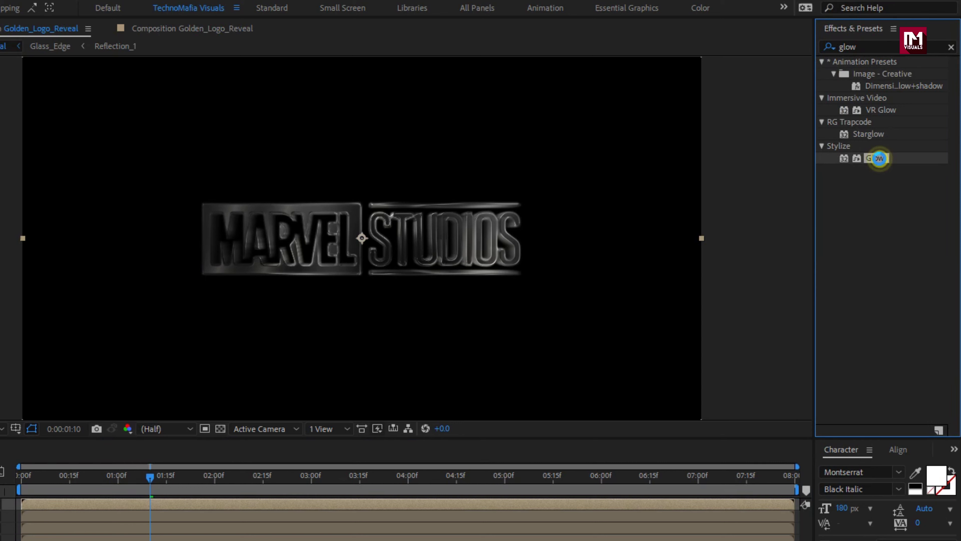
{"action": "double_click", "coordinate": [877, 159]}
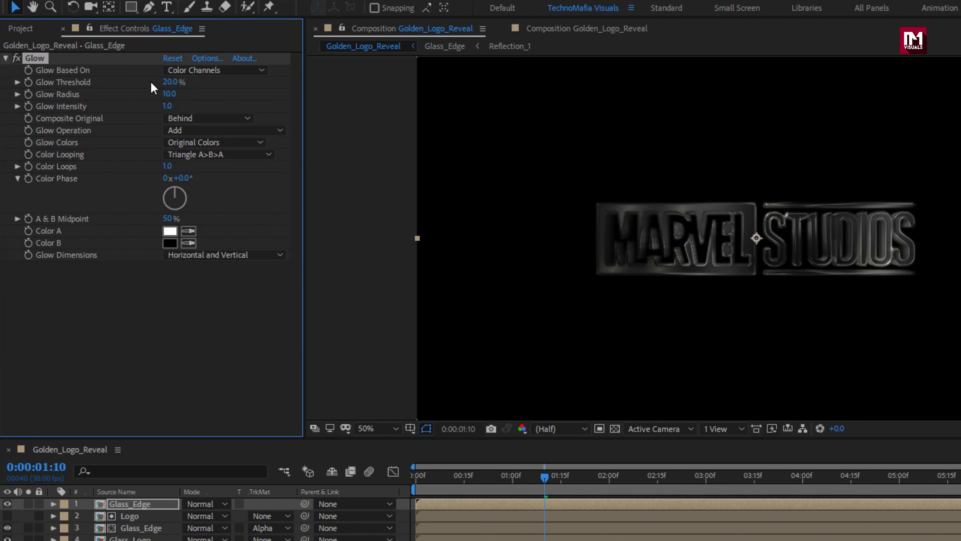
Step: Set the Glow Threshold to 20% and Glow Intensity to 0.4, and preview the result at 0:00:04:05
{"action": "type", "text": "20"}
{"action": "key", "text": "Return"}
{"action": "left_click", "coordinate": [166, 106]}
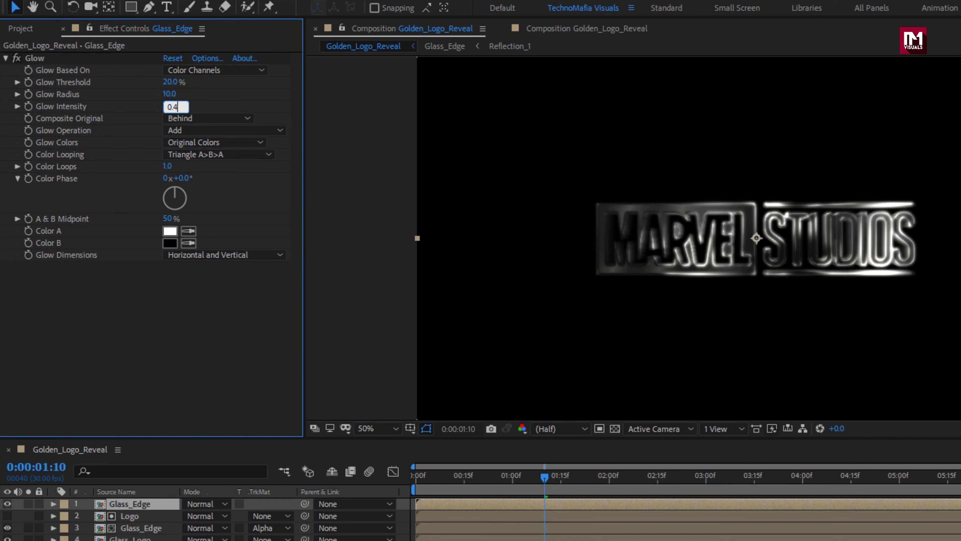
{"action": "type", "text": "0.4"}
{"action": "key", "text": "Return"}
{"action": "left_click_drag", "start_coordinate": [500, 477], "coordinate": [824, 488]}
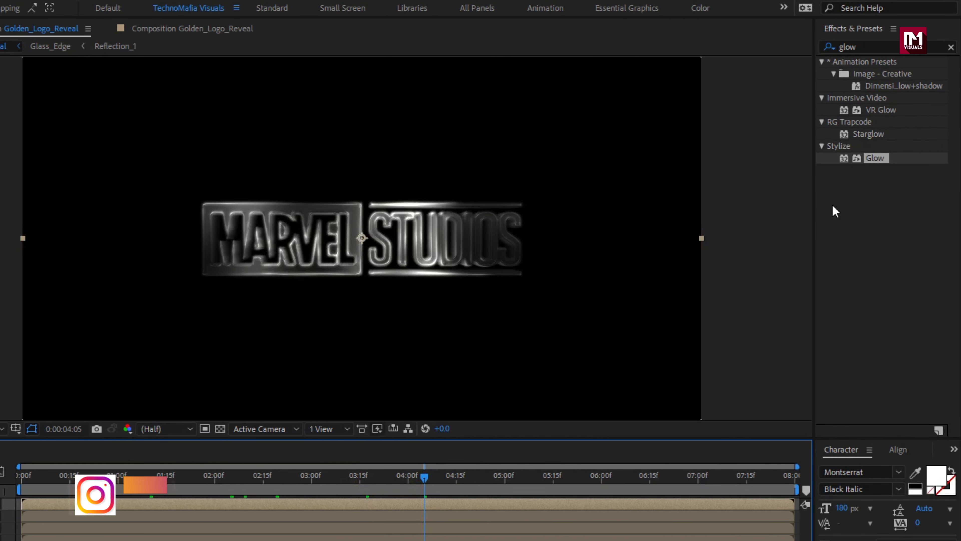
Step: Apply a second Glow effect to the uppermost Glass_Edge layer and set its Glow Threshold to 15%
{"action": "left_click", "coordinate": [875, 159]}
{"action": "double_click", "coordinate": [874, 159]}
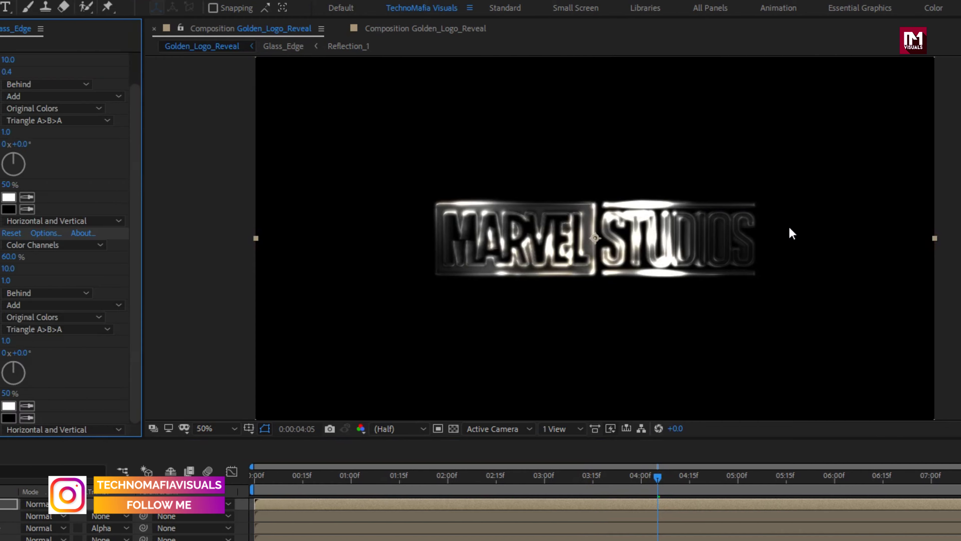
{"action": "left_click", "coordinate": [170, 257]}
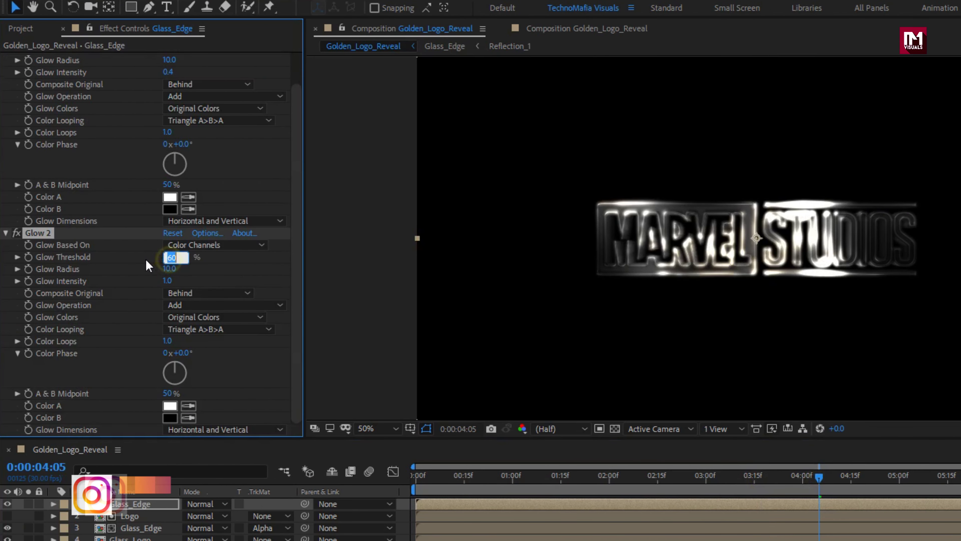
{"action": "type", "text": "15."}
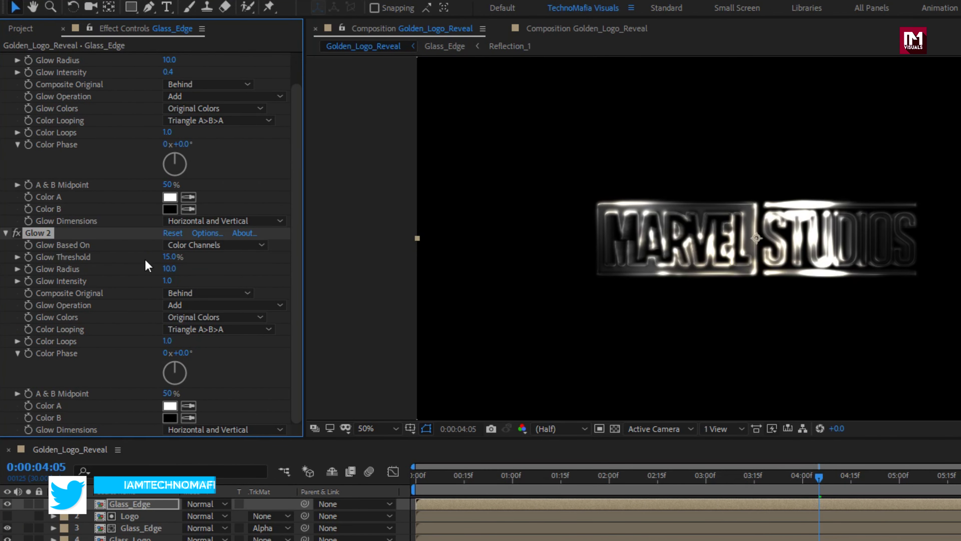
{"action": "key", "text": "Return"}
Step: Set Glow 2's Glow Intensity to 0.3 and its Glow Radius to 30
{"action": "left_click", "coordinate": [170, 283]}
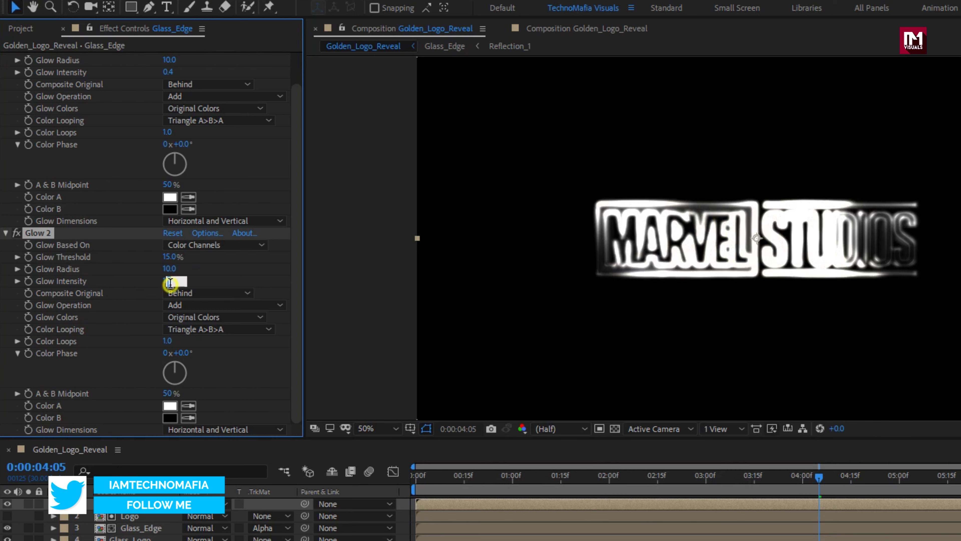
{"action": "type", "text": "0.3"}
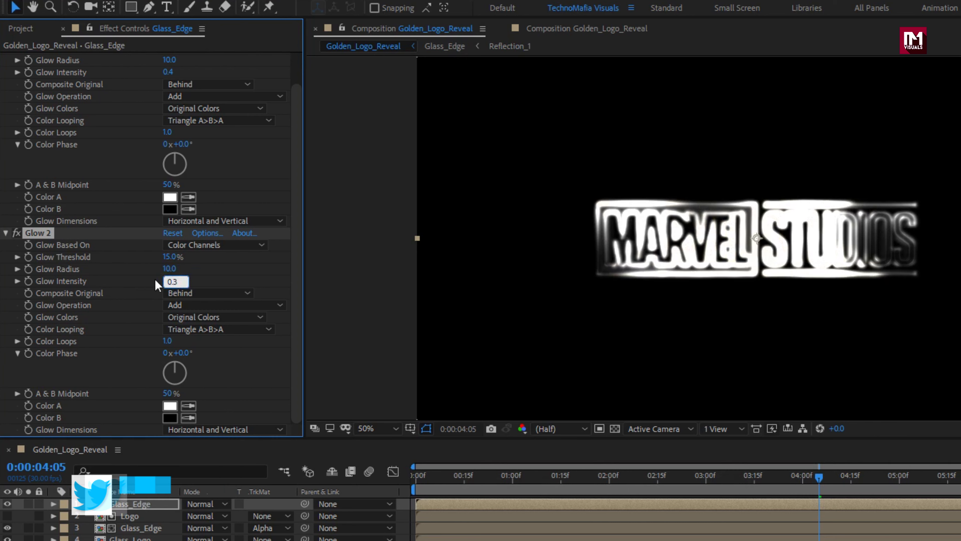
{"action": "key", "text": "Return"}
{"action": "left_click", "coordinate": [168, 269]}
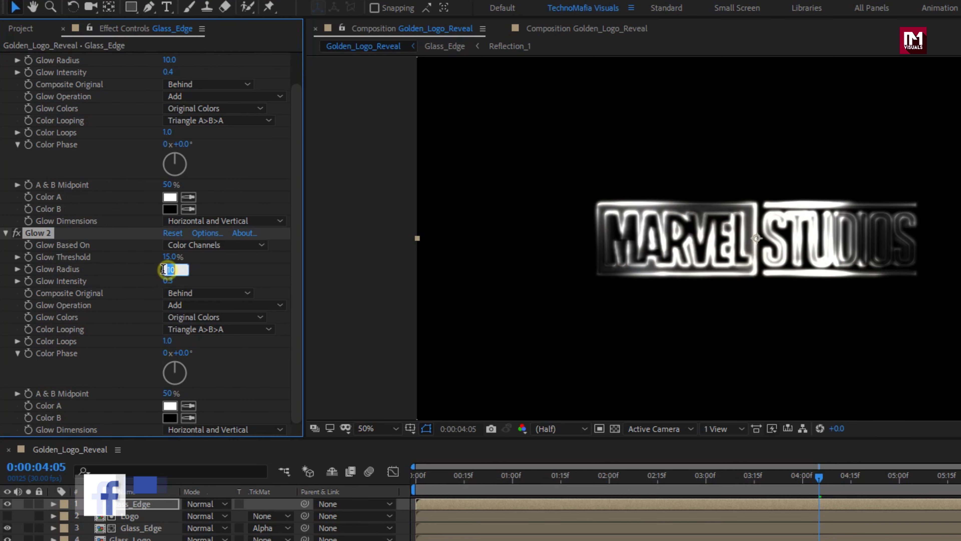
{"action": "type", "text": "30"}
{"action": "key", "text": "Return"}
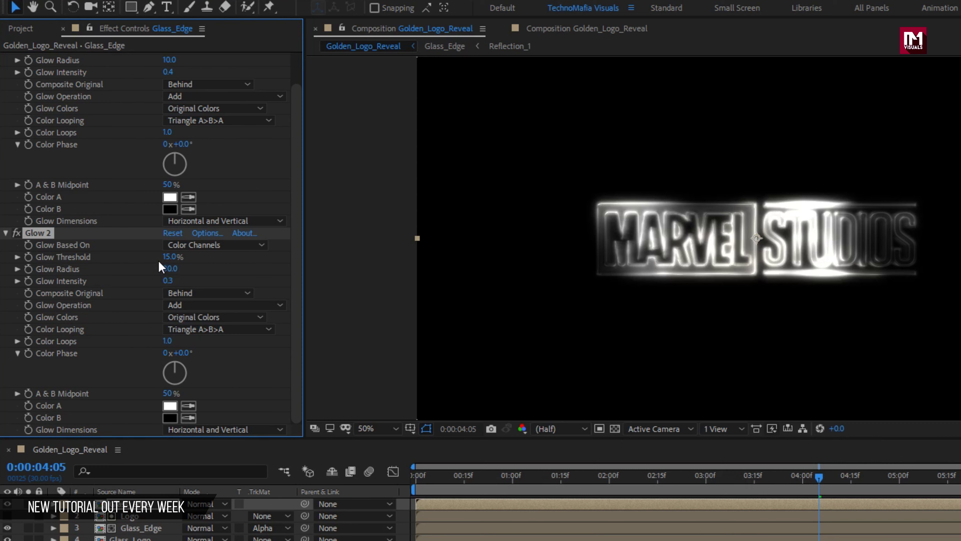
Step: Raise Glow 2's Glow Threshold to 26.4% and preview the glow at several times, finishing at 0:00:03:19
{"action": "left_click_drag", "start_coordinate": [169, 257], "coordinate": [189, 254]}
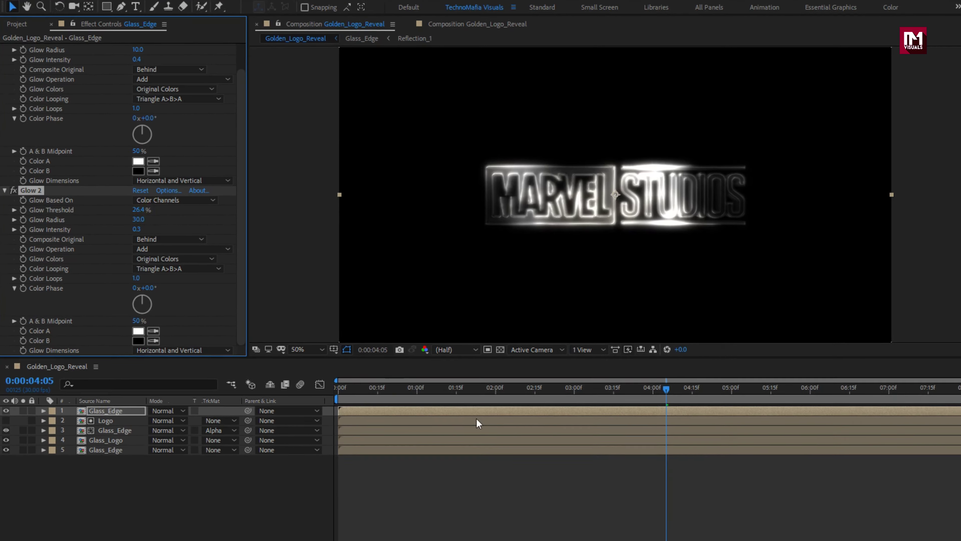
{"action": "left_click_drag", "start_coordinate": [488, 387], "coordinate": [768, 383]}
{"action": "left_click", "coordinate": [578, 387]}
{"action": "left_click", "coordinate": [810, 380]}
{"action": "left_click", "coordinate": [848, 382]}
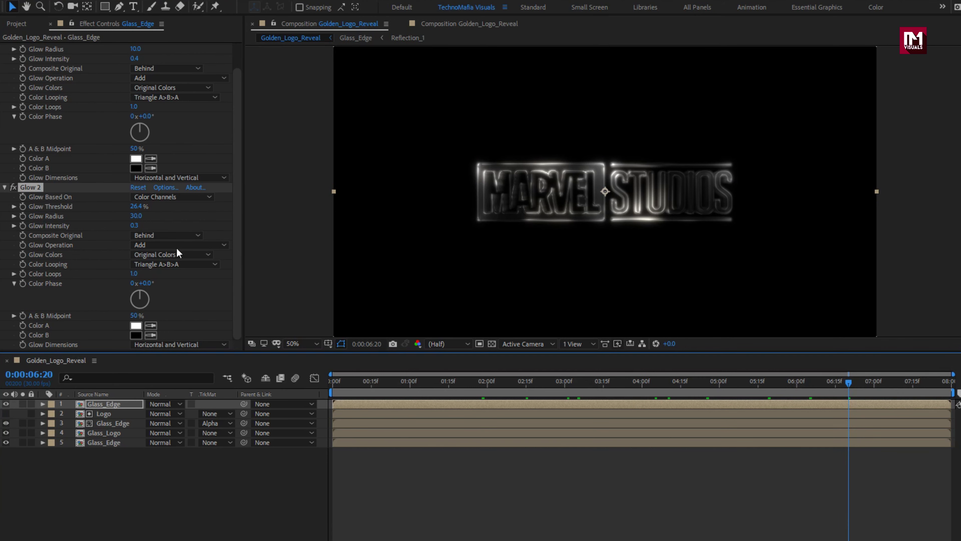
{"action": "left_click", "coordinate": [614, 383]}
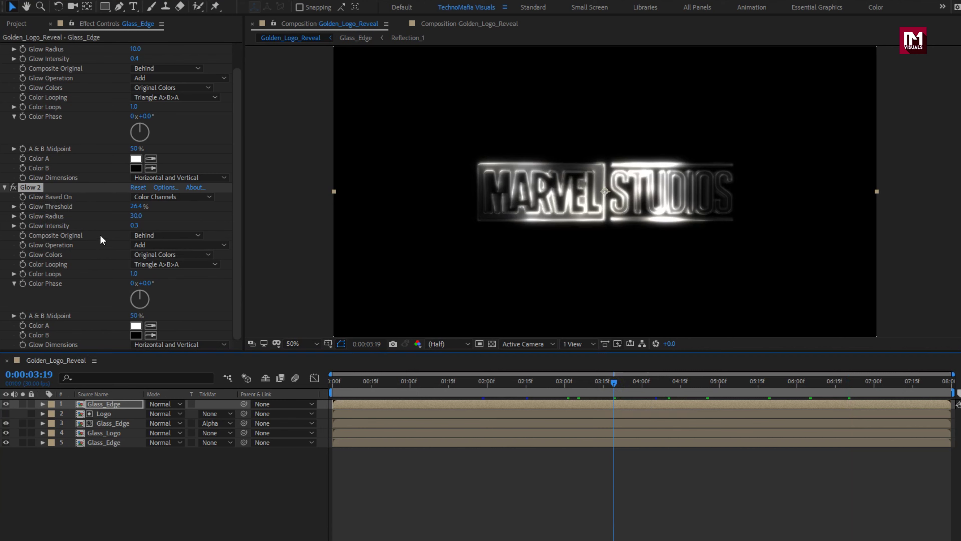
Step: Set Glow 2's Glow Intensity to 0.1, and pre-compose all five layers into a composition named Glass_Layer
{"action": "left_click", "coordinate": [133, 226]}
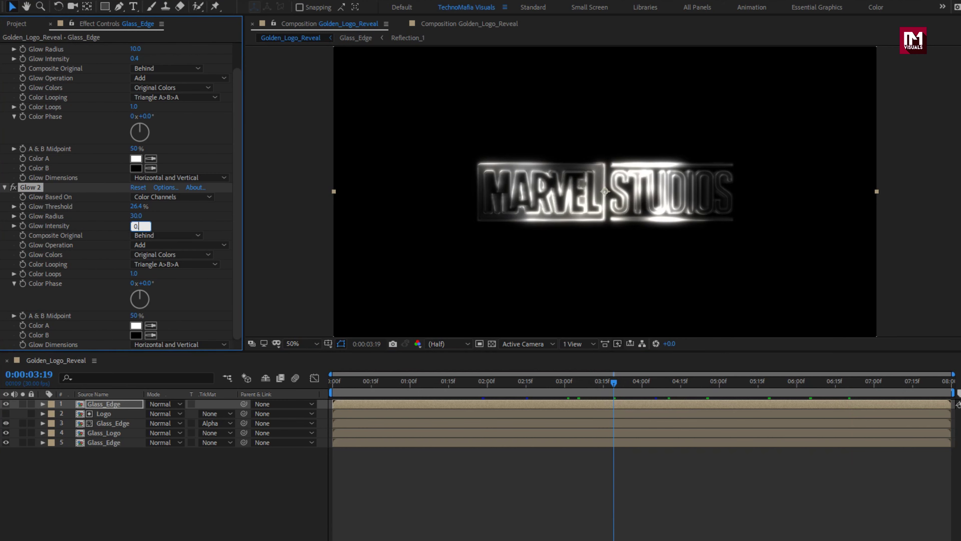
{"action": "key", "text": "Return"}
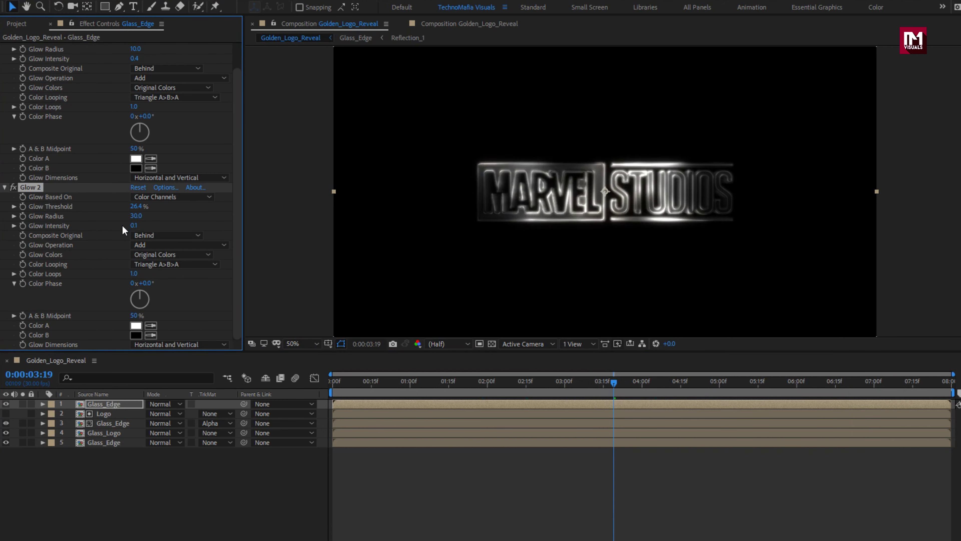
{"action": "left_click_drag", "start_coordinate": [116, 453], "coordinate": [104, 406]}
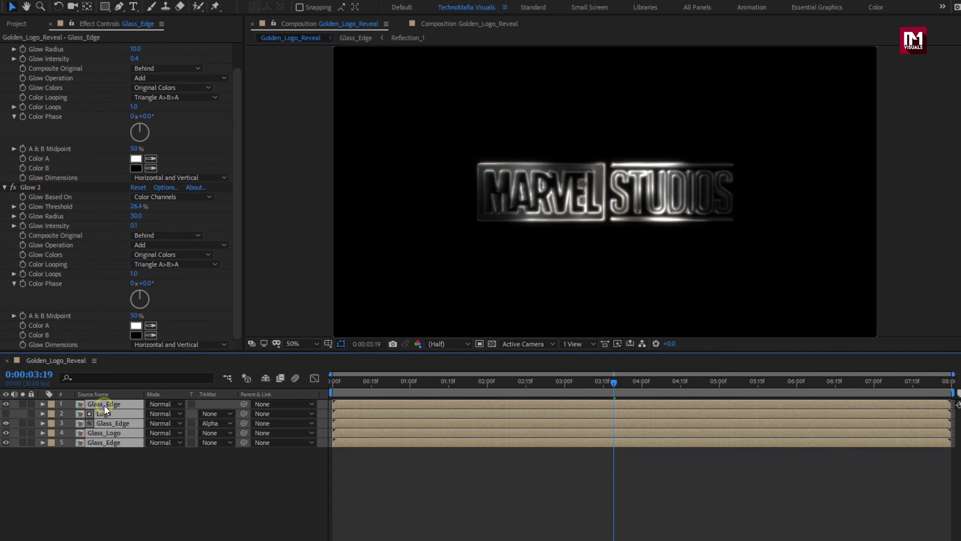
{"action": "right_click", "coordinate": [104, 405]}
{"action": "left_click", "coordinate": [134, 358]}
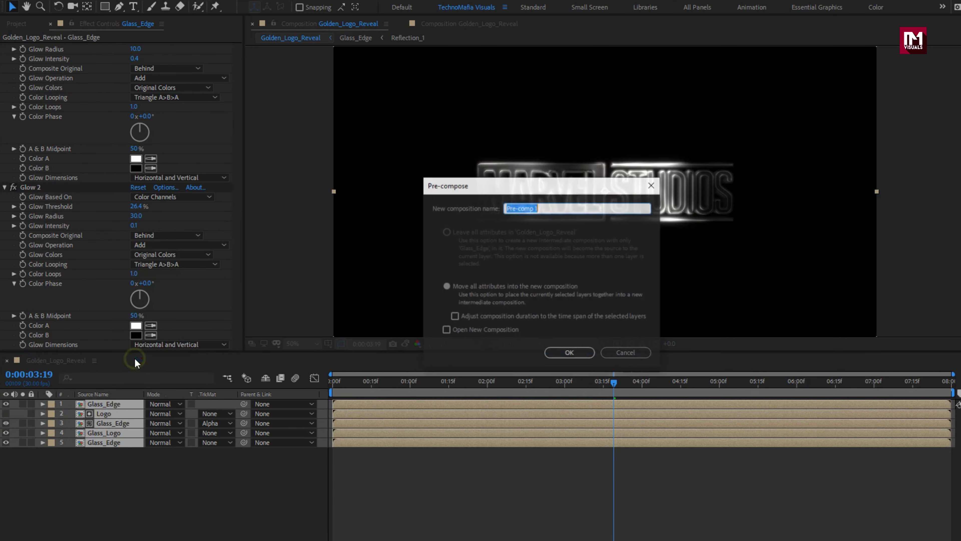
{"action": "type", "text": "Gl"}
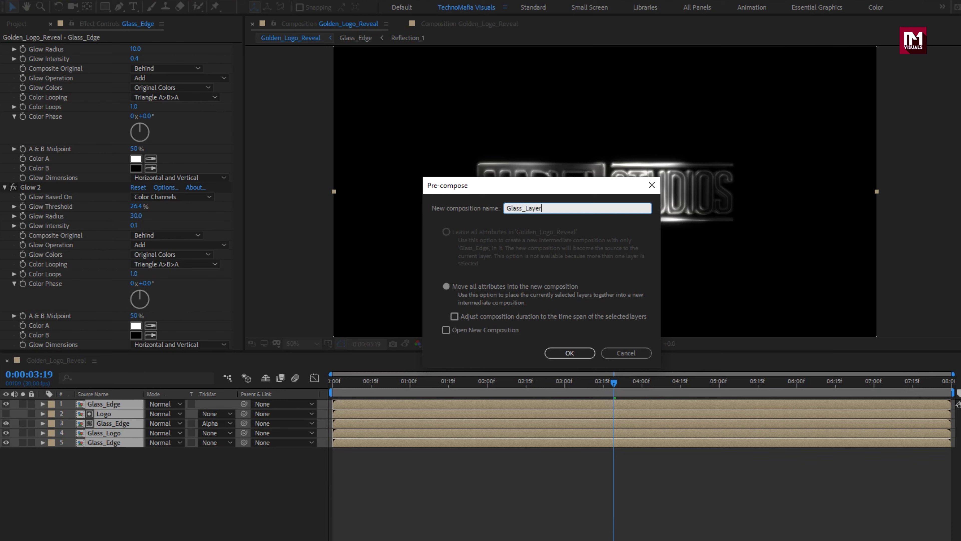
{"action": "type", "text": "ass_Layer"}
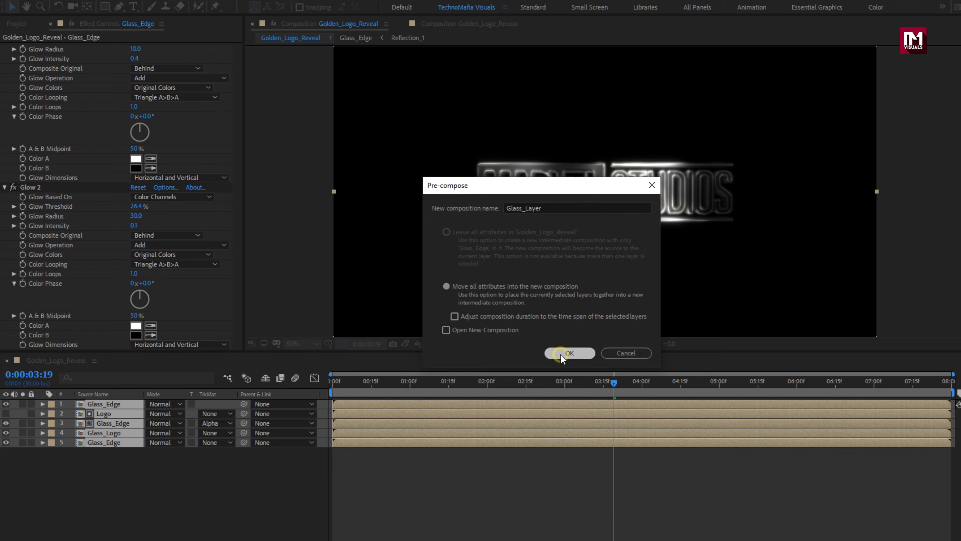
{"action": "left_click", "coordinate": [566, 353]}
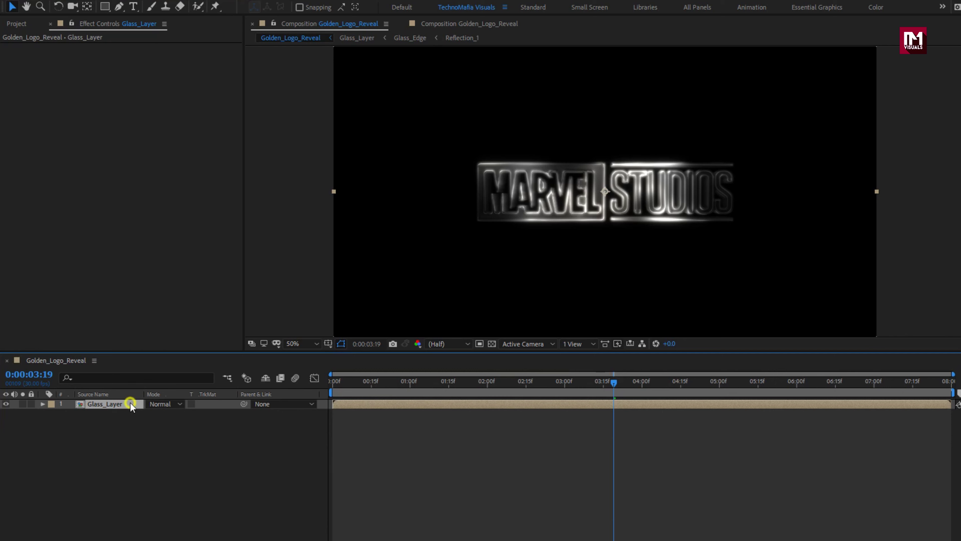
Step: Animate Glass_Layer's Scale from 100% at 0:00:00:00 down to a slightly smaller size at 0:00:07:29
{"action": "key", "text": "s"}
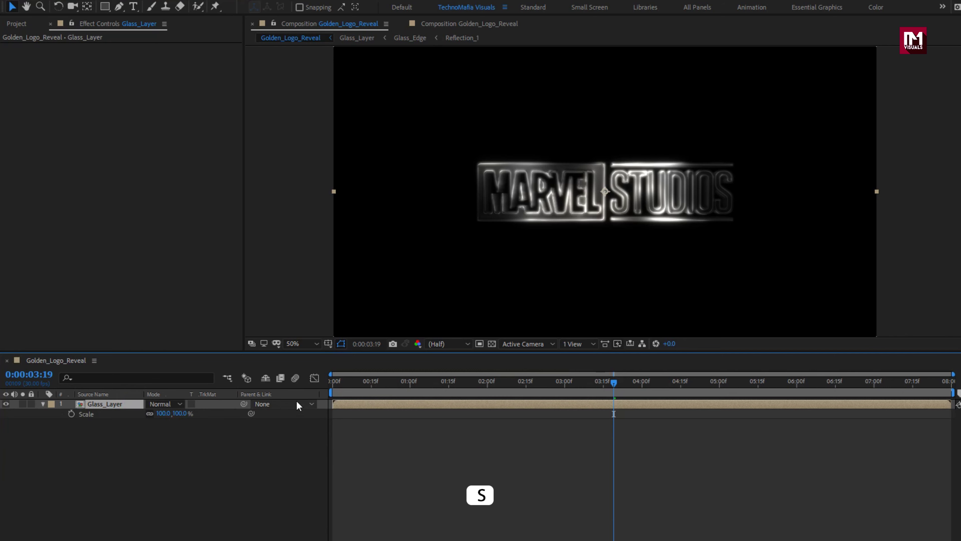
{"action": "left_click", "coordinate": [331, 381]}
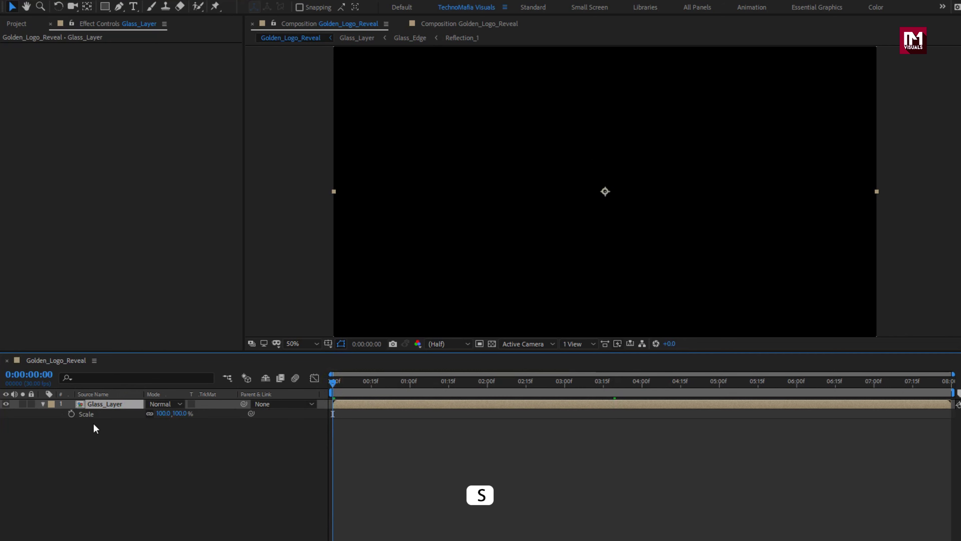
{"action": "left_click", "coordinate": [73, 415]}
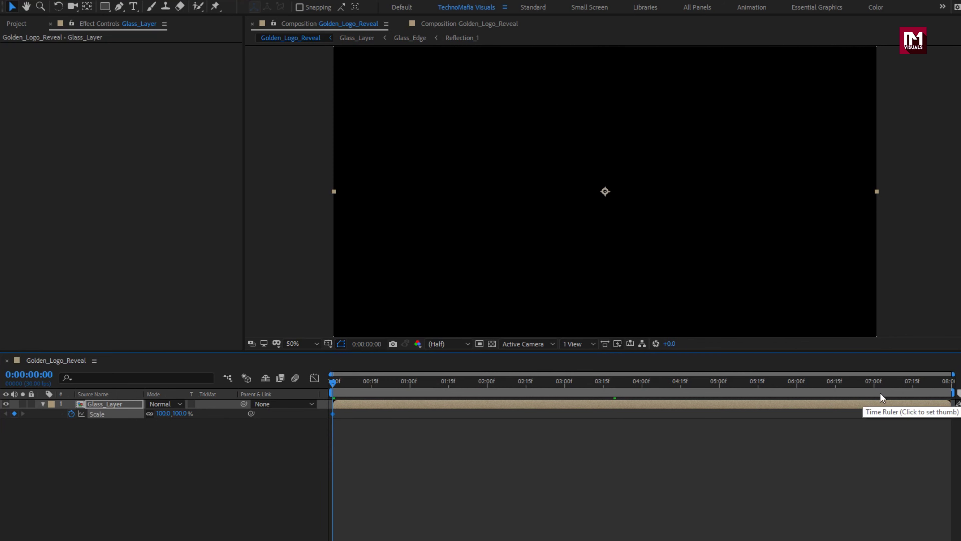
{"action": "left_click", "coordinate": [950, 382]}
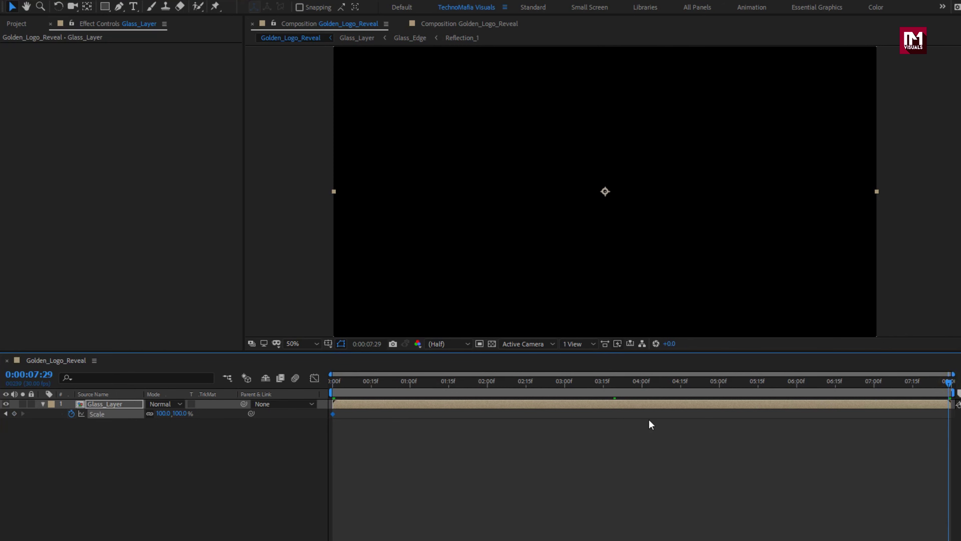
{"action": "left_click", "coordinate": [177, 413]}
{"action": "key", "text": "Return"}
{"action": "left_click", "coordinate": [42, 404]}
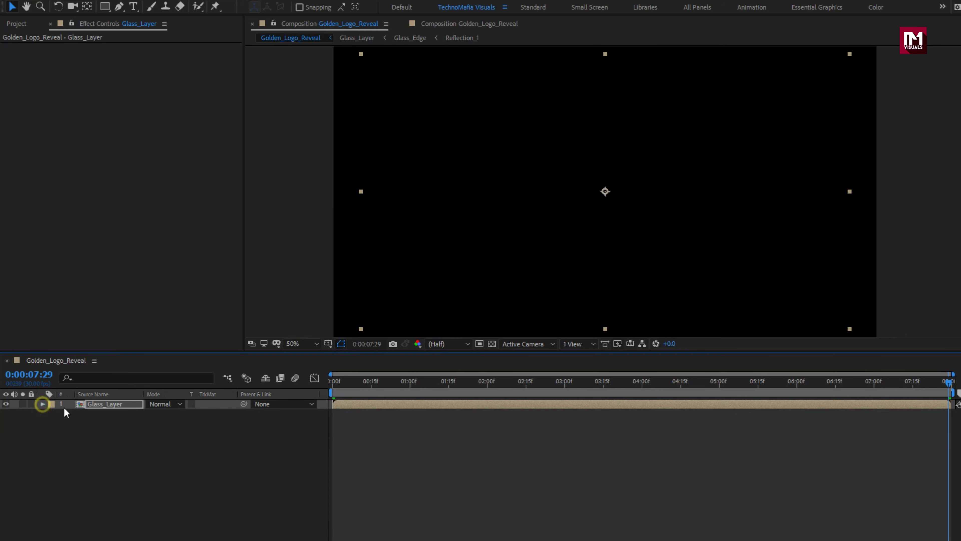
Step: Preview the logo at 0:00:01:28 and add Background.jpg to the composition beneath Glass_Layer
{"action": "left_click", "coordinate": [481, 382]}
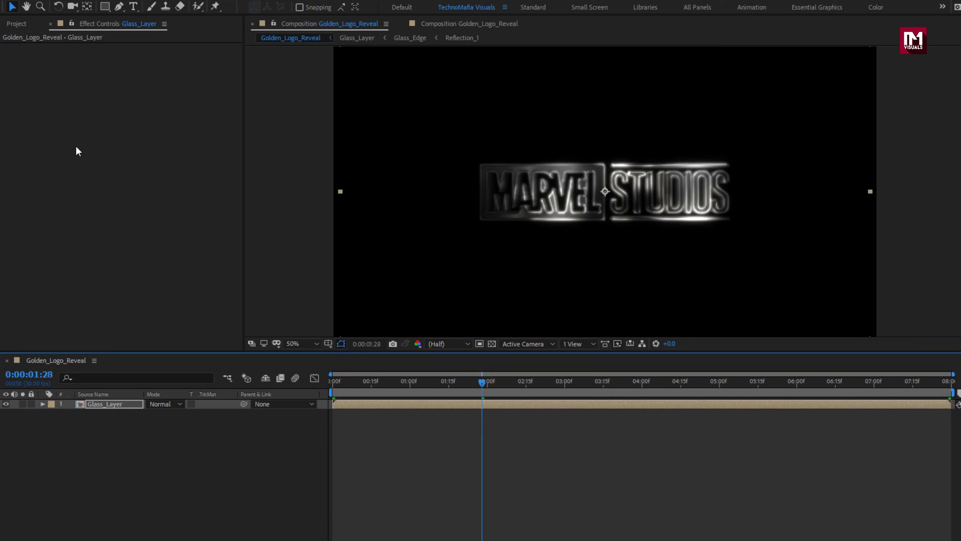
{"action": "left_click", "coordinate": [17, 24]}
{"action": "left_click_drag", "start_coordinate": [32, 126], "coordinate": [118, 431]}
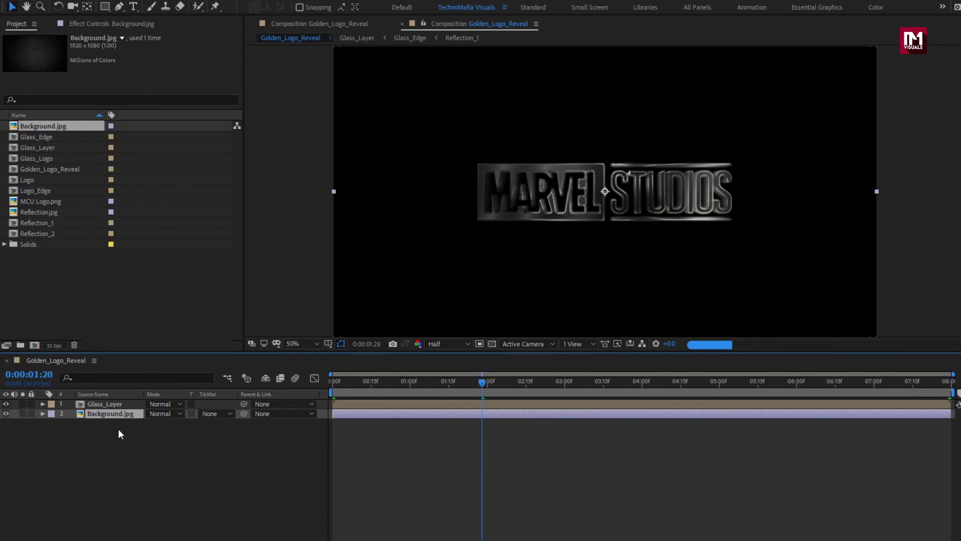
Step: Create an adjustment layer and place it above Glass_Layer at the top of the layer stack
{"action": "right_click", "coordinate": [120, 433]}
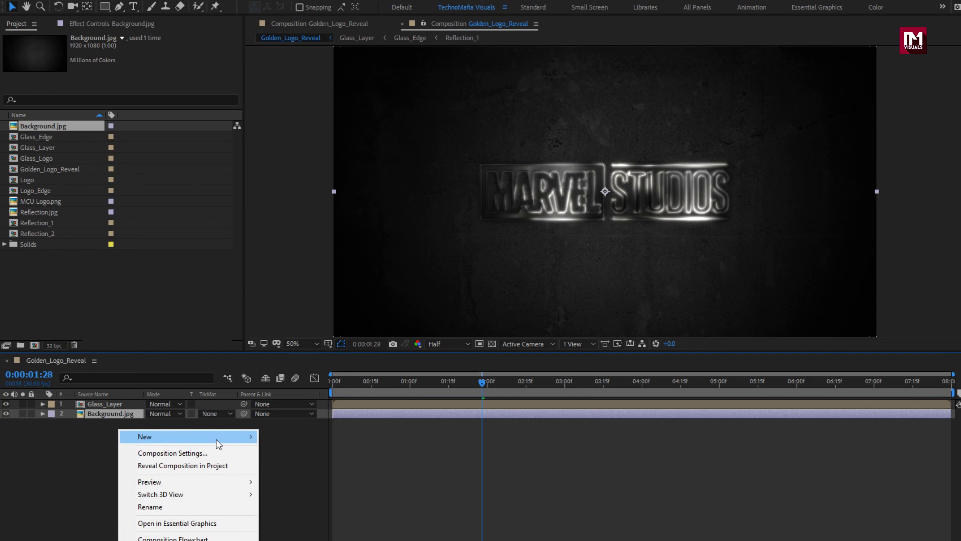
{"action": "mouse_move", "coordinate": [182, 437]}
{"action": "left_click", "coordinate": [288, 528]}
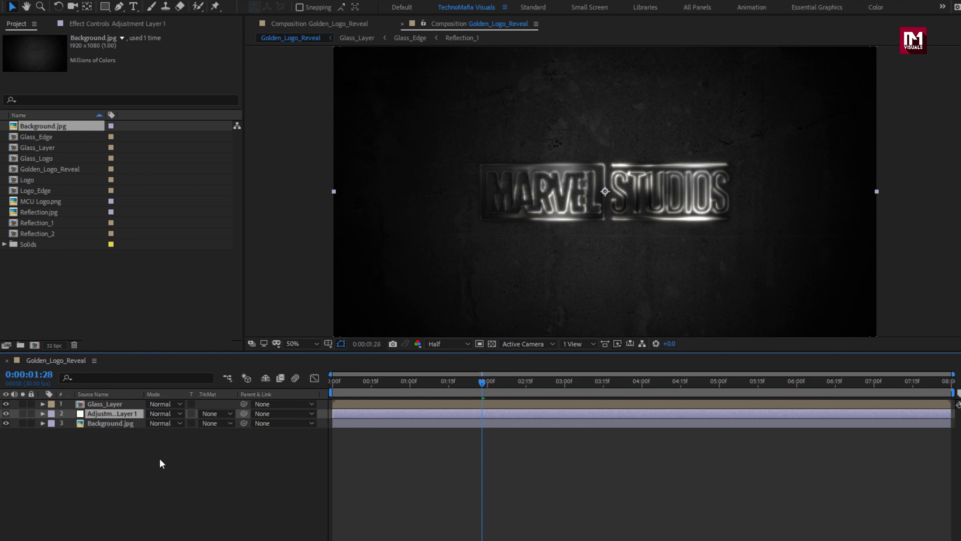
{"action": "left_click_drag", "start_coordinate": [131, 415], "coordinate": [126, 399]}
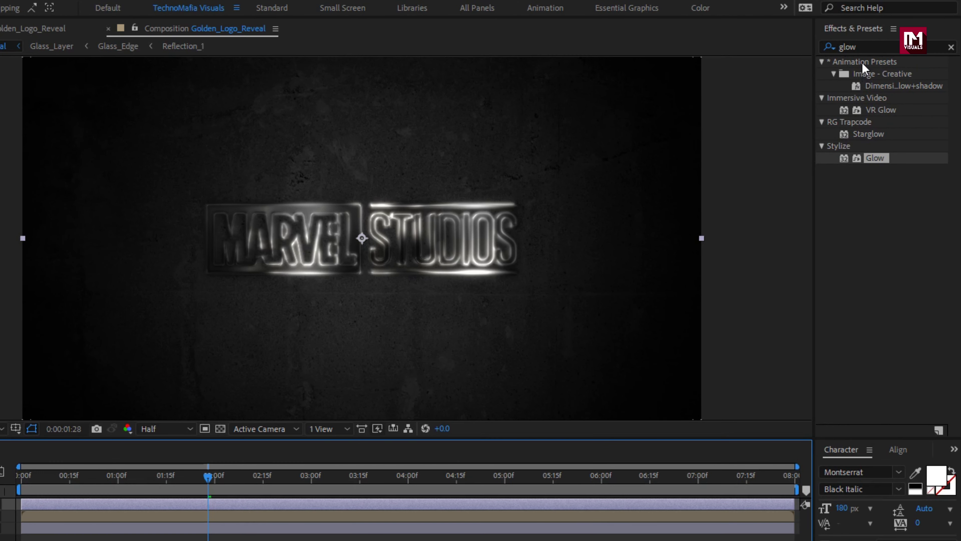
Step: Find the Camera Lens Blur effect and apply it to the adjustment layer
{"action": "left_click", "coordinate": [864, 46]}
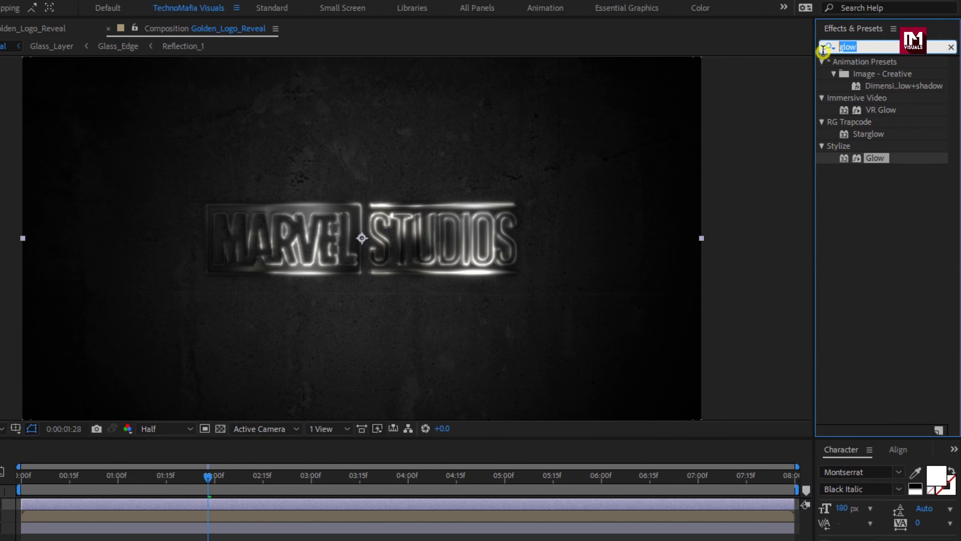
{"action": "type", "text": "camera"}
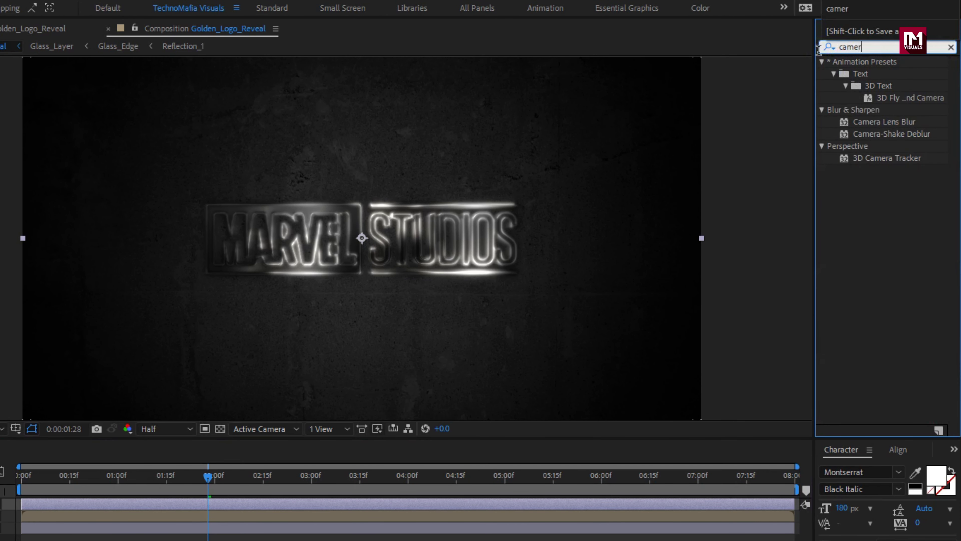
{"action": "double_click", "coordinate": [877, 124]}
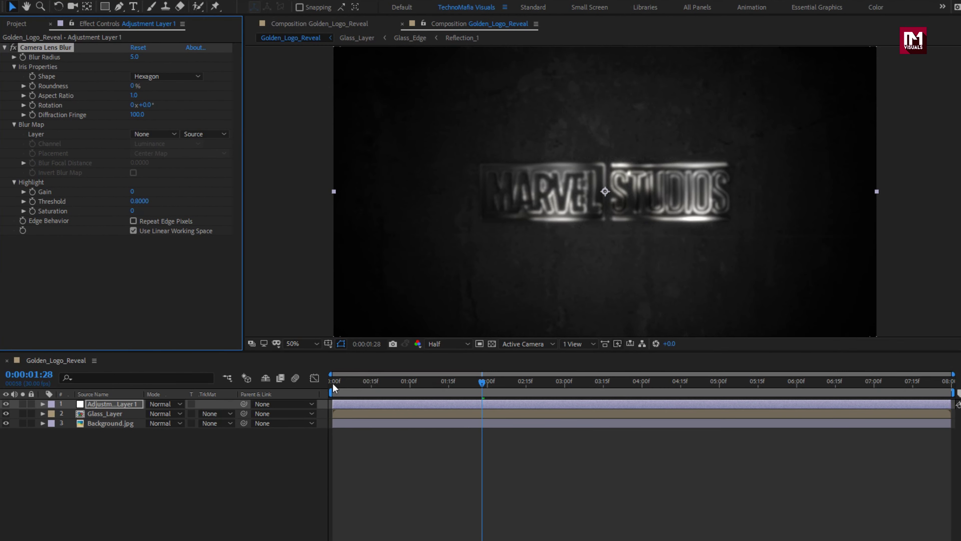
Step: Keyframe the Camera Lens Blur's Blur Radius at 25 at 0:00:00:00 and at 0 at 0:00:03:00
{"action": "left_click", "coordinate": [333, 382]}
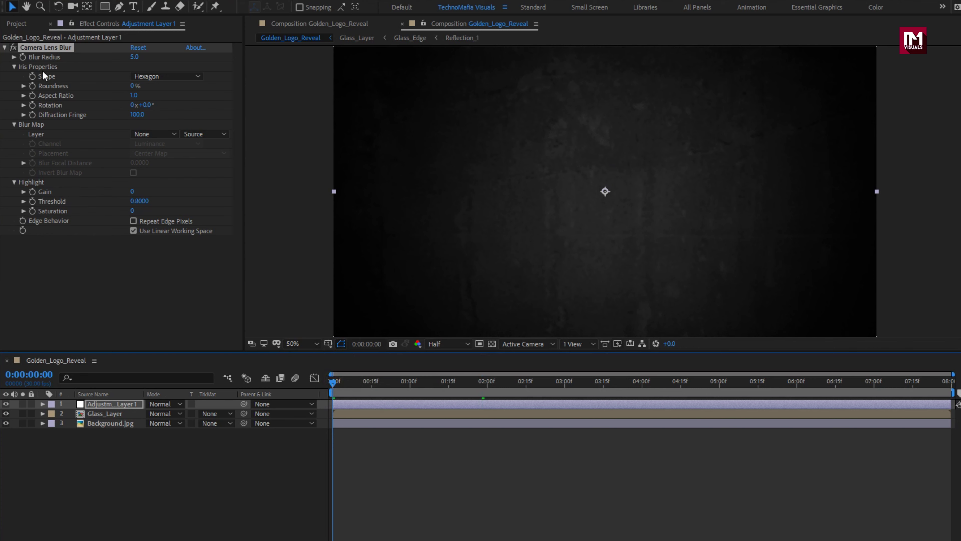
{"action": "left_click", "coordinate": [23, 57]}
{"action": "left_click", "coordinate": [133, 57]}
{"action": "type", "text": "25"}
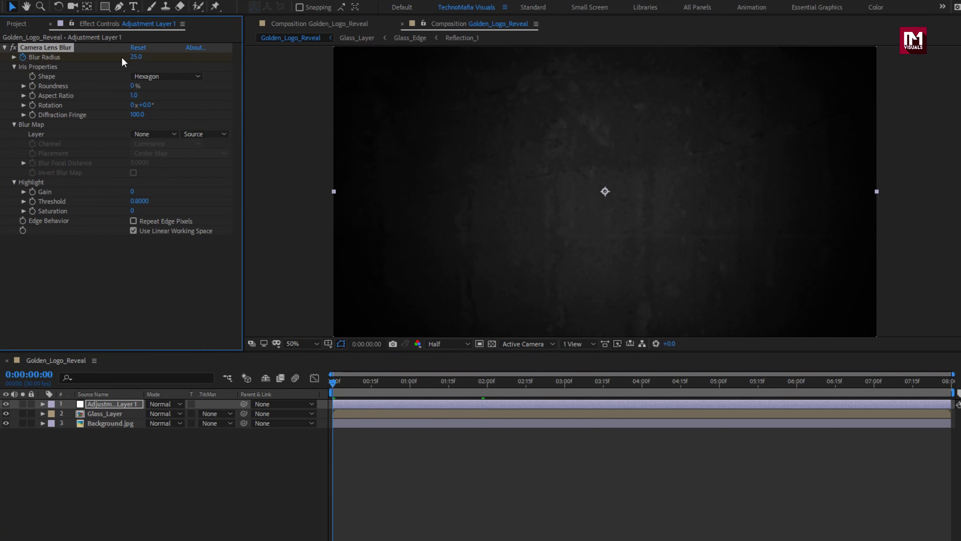
{"action": "left_click", "coordinate": [488, 387]}
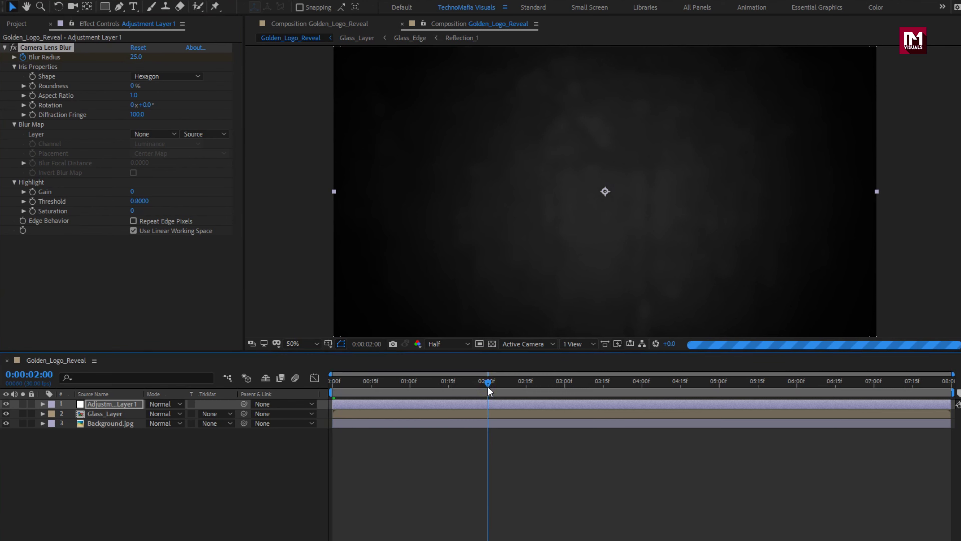
{"action": "left_click", "coordinate": [564, 387]}
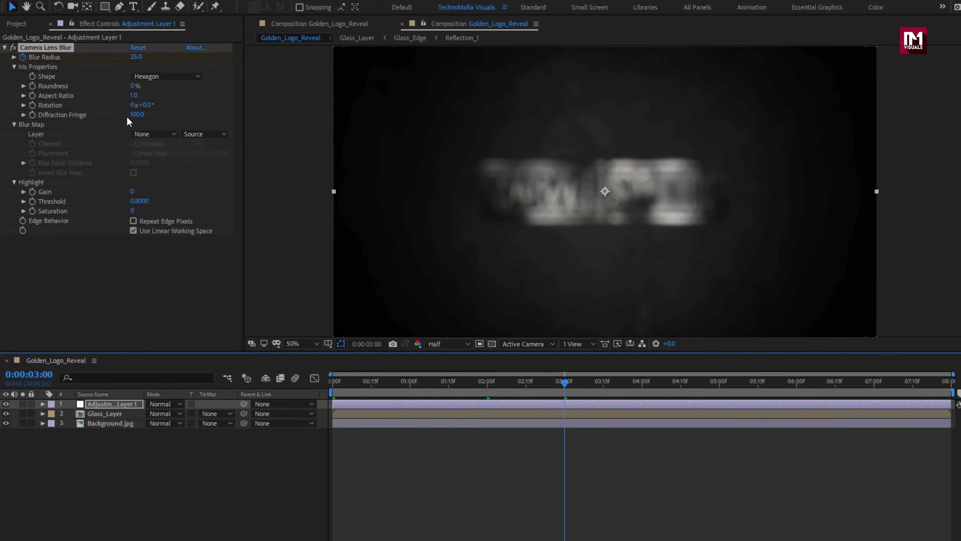
{"action": "left_click", "coordinate": [137, 58]}
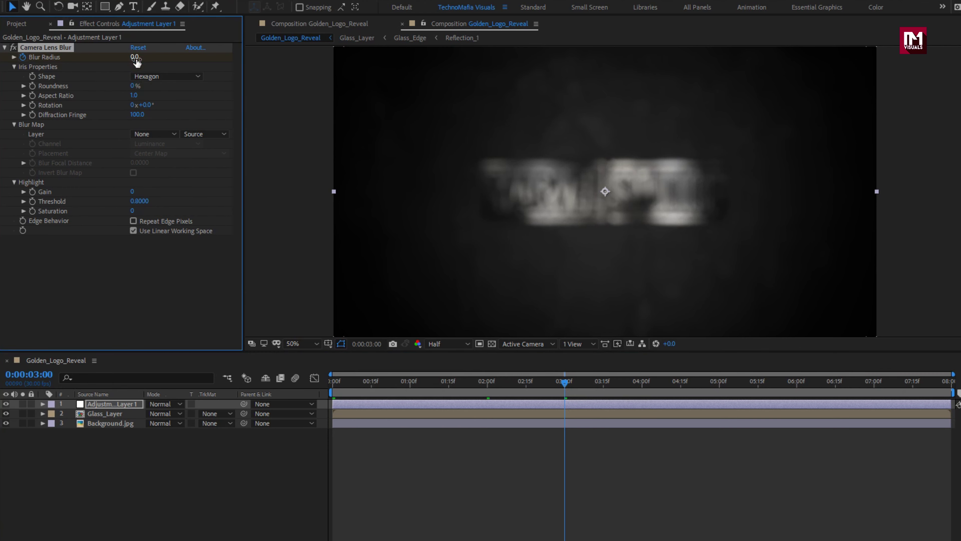
Step: Add a Blur Radius keyframe holding 0 at 0:00:06:00, and set the radius to 25 at 0:00:07:28
{"action": "left_click", "coordinate": [794, 383]}
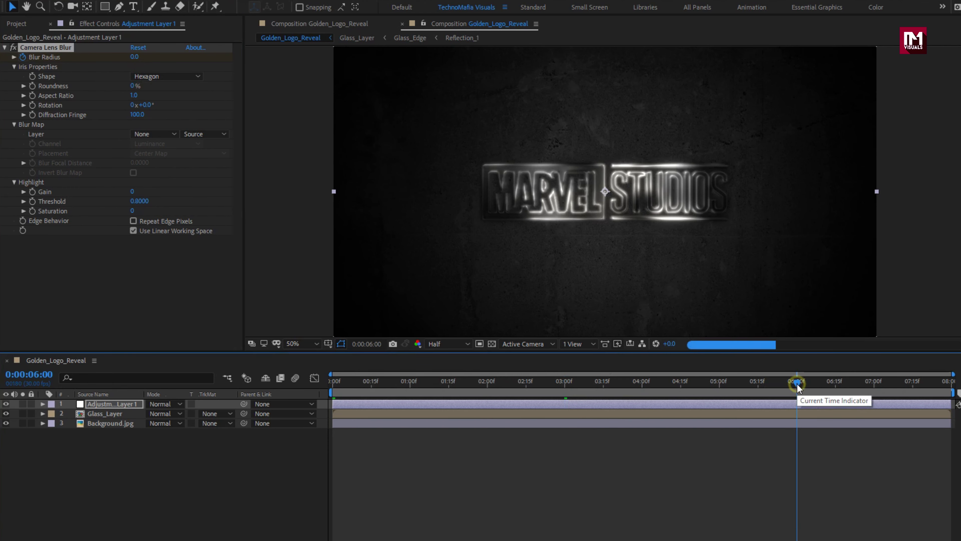
{"action": "left_click", "coordinate": [133, 404]}
{"action": "key", "text": "u"}
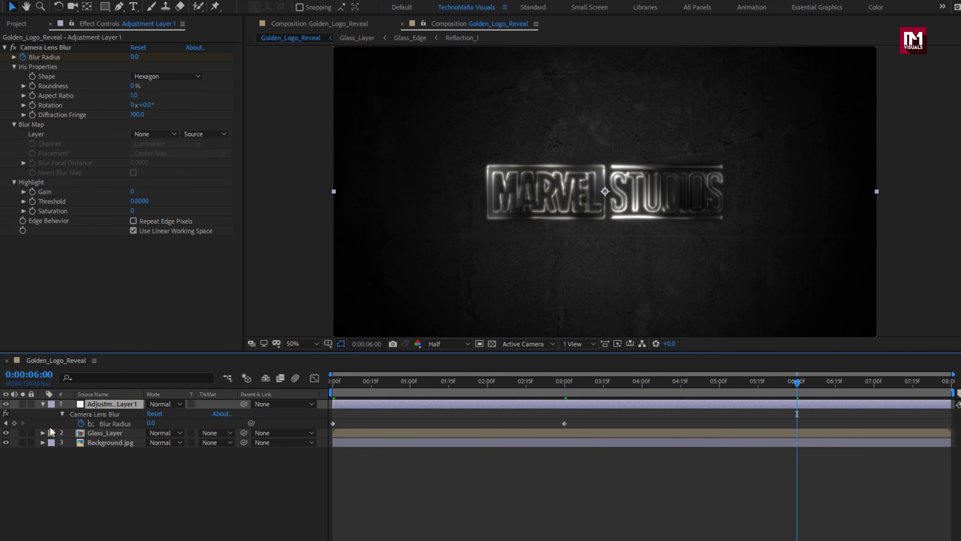
{"action": "left_click", "coordinate": [14, 423]}
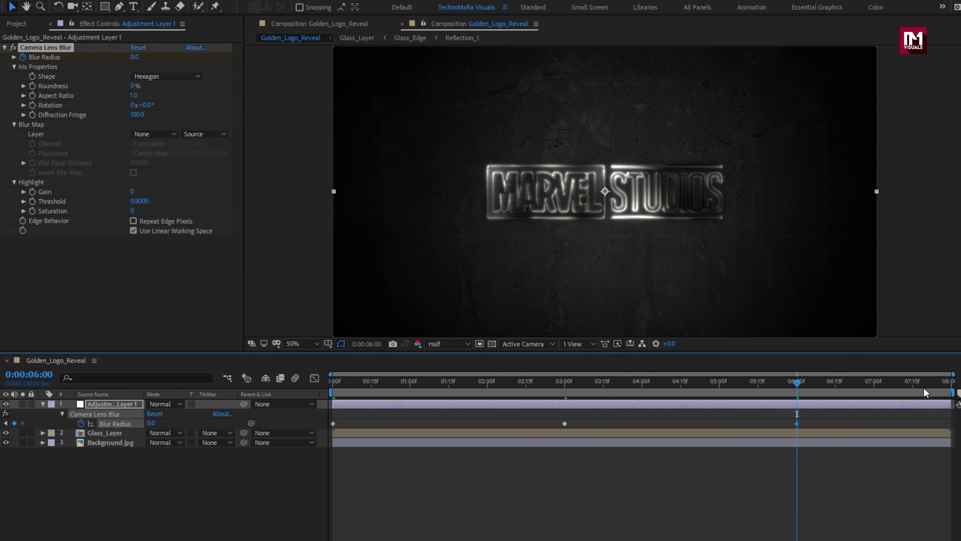
{"action": "left_click", "coordinate": [947, 383]}
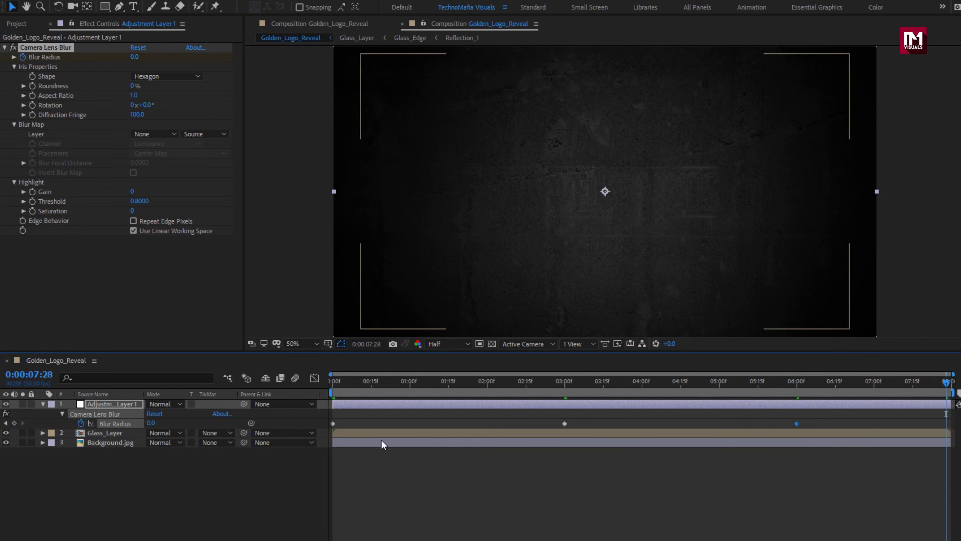
{"action": "left_click", "coordinate": [151, 423]}
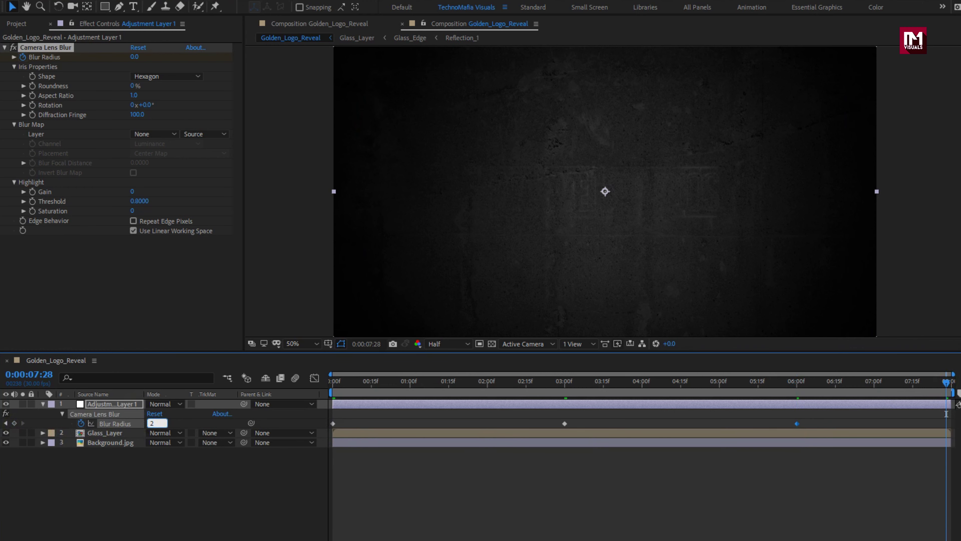
{"action": "key", "text": "Return"}
Step: Apply Easy Ease to all four Blur Radius keyframes, and preview the blur at several times, finishing at 0:00:04:03
{"action": "left_click_drag", "start_coordinate": [952, 420], "coordinate": [332, 428]}
{"action": "right_click", "coordinate": [332, 424]}
{"action": "mouse_move", "coordinate": [392, 419]}
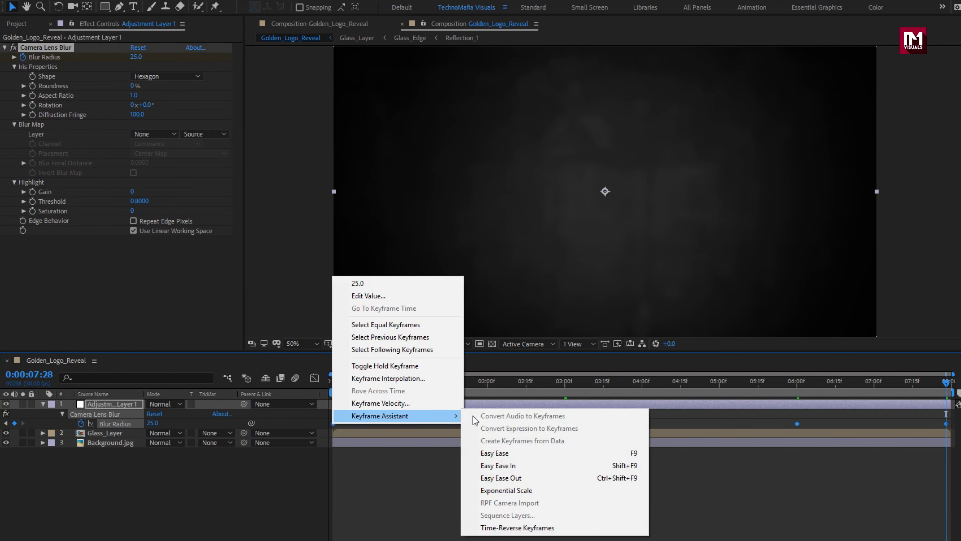
{"action": "left_click", "coordinate": [494, 453]}
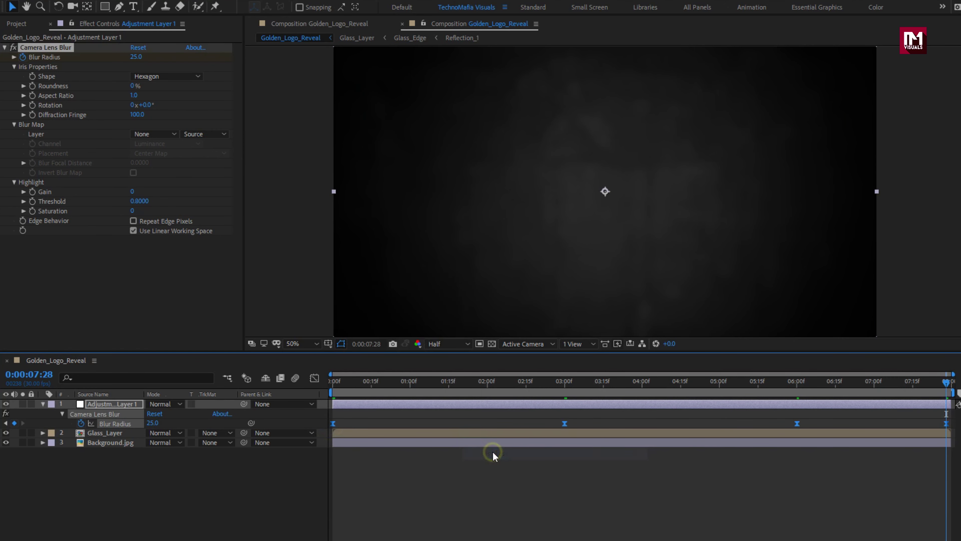
{"action": "left_click", "coordinate": [42, 404]}
{"action": "left_click", "coordinate": [489, 383]}
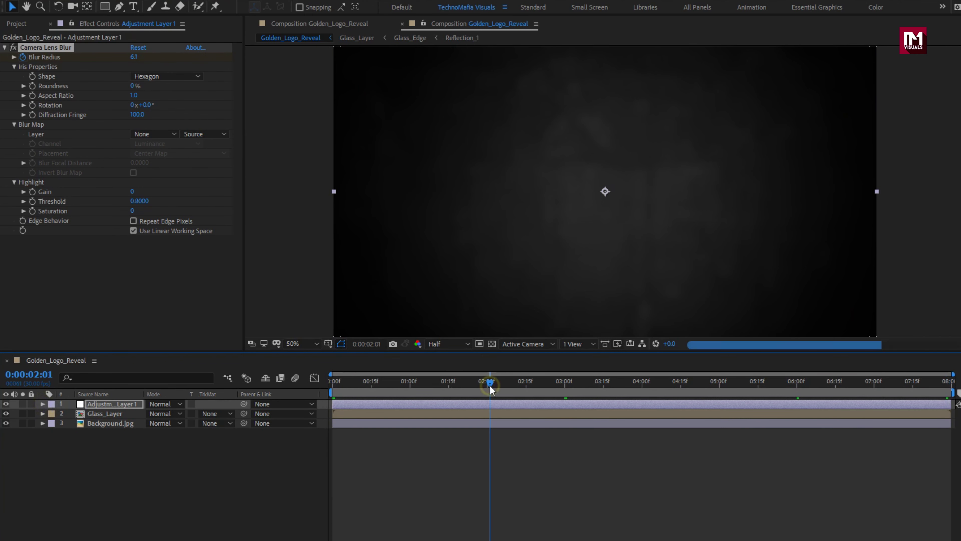
{"action": "left_click", "coordinate": [531, 382]}
{"action": "left_click", "coordinate": [559, 382]}
{"action": "left_click", "coordinate": [650, 382]}
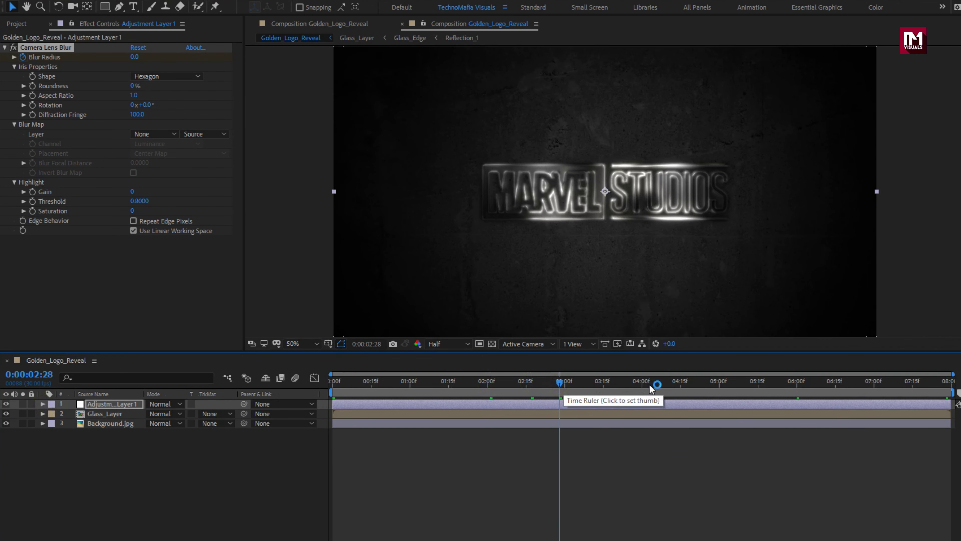
Step: Create a second adjustment layer above the existing layers and apply the Curves effect to it
{"action": "right_click", "coordinate": [85, 466]}
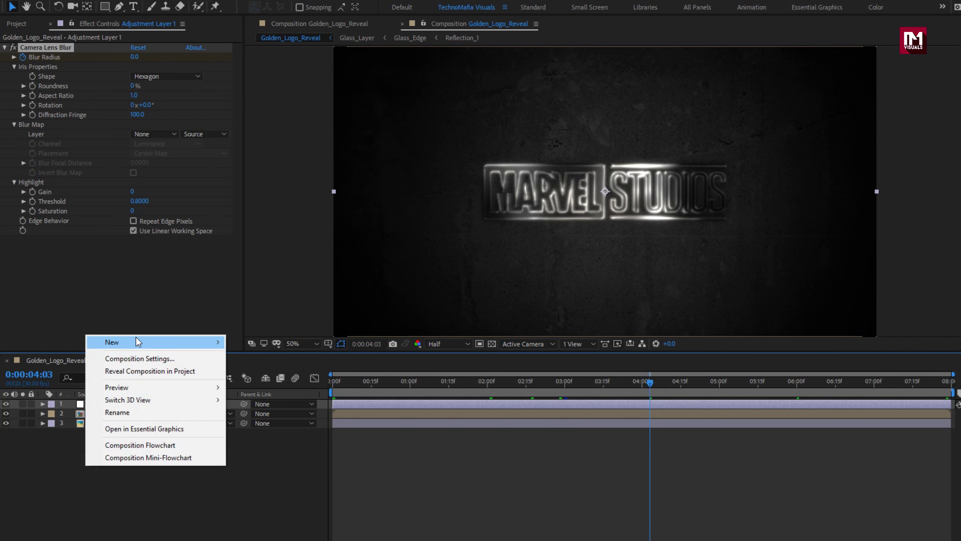
{"action": "mouse_move", "coordinate": [137, 342]}
{"action": "left_click", "coordinate": [268, 433]}
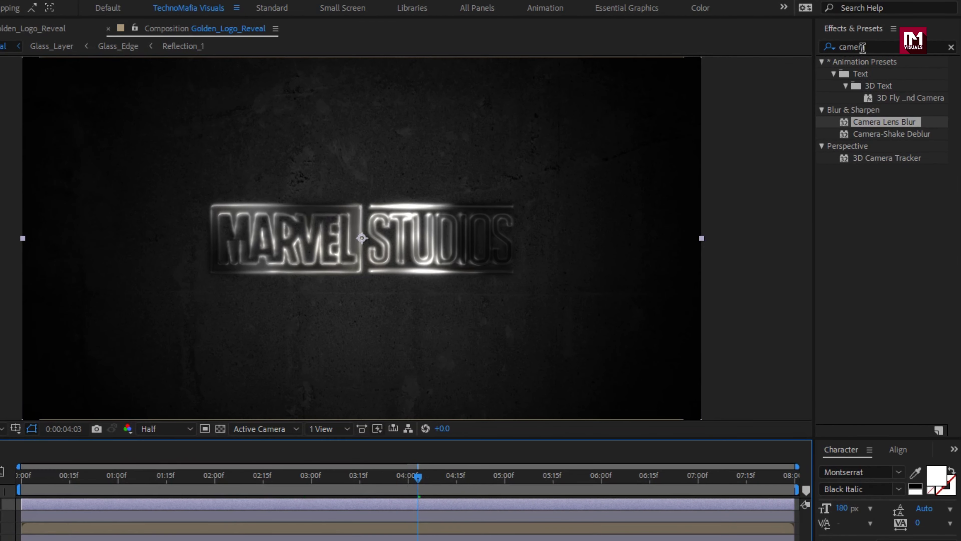
{"action": "left_click", "coordinate": [814, 43]}
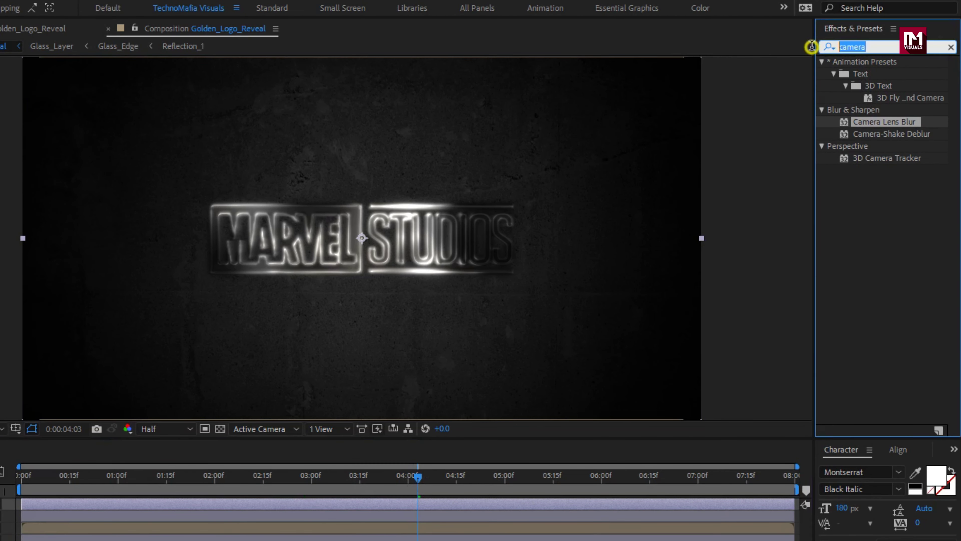
{"action": "left_click", "coordinate": [829, 47]}
{"action": "left_click", "coordinate": [833, 9]}
{"action": "type", "text": "v"}
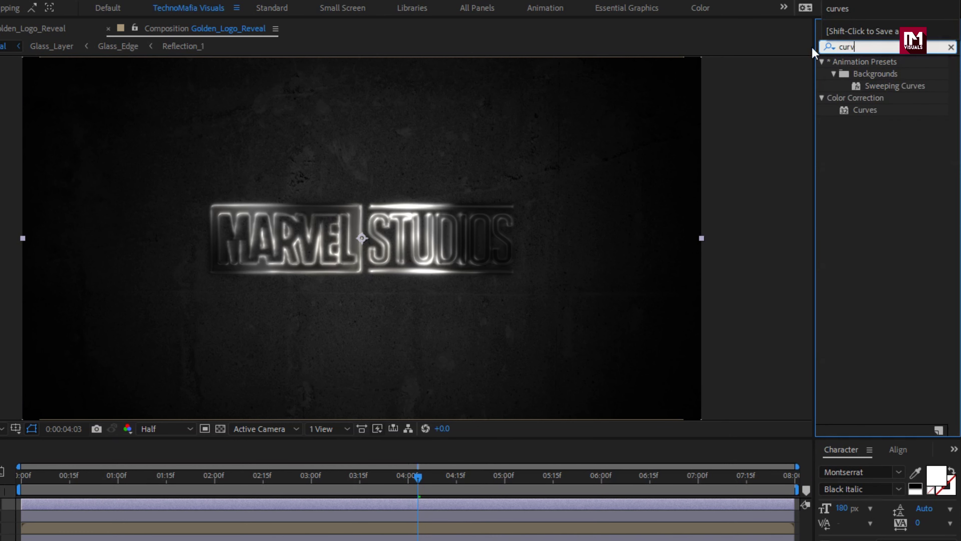
{"action": "left_click", "coordinate": [870, 109]}
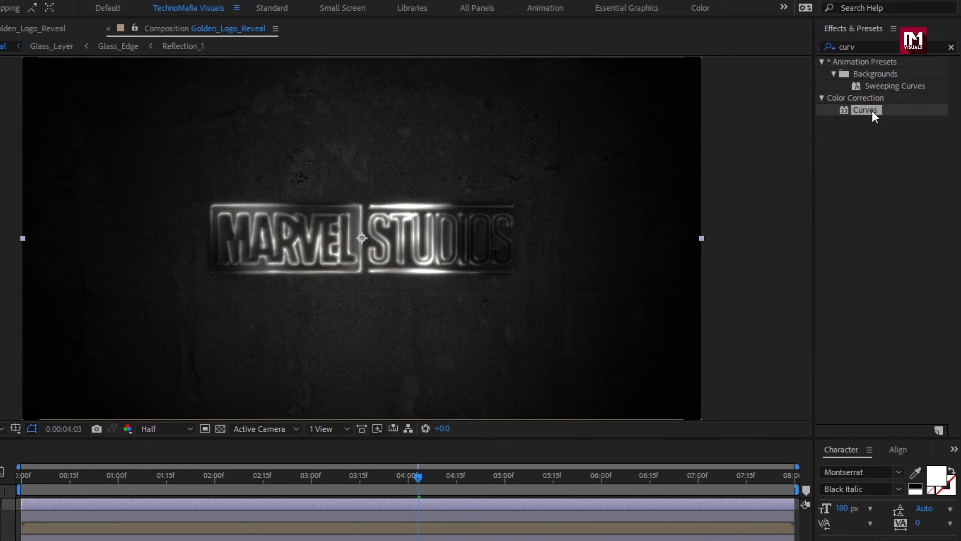
{"action": "double_click", "coordinate": [867, 110]}
Step: Raise the midtones of the Red curve, and raise the Green curve's midtones slightly less
{"action": "left_click", "coordinate": [221, 71]}
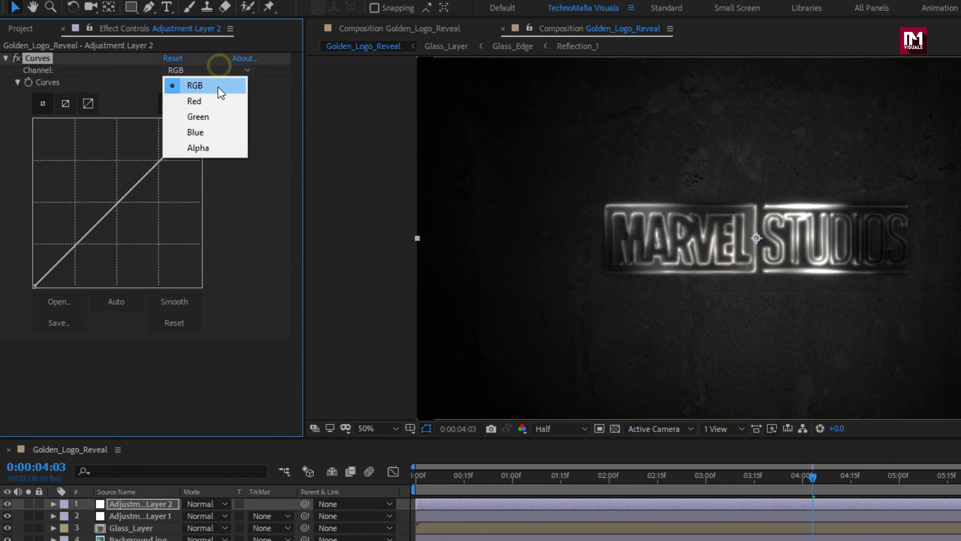
{"action": "left_click", "coordinate": [221, 101]}
{"action": "left_click_drag", "start_coordinate": [116, 204], "coordinate": [97, 187]}
{"action": "left_click", "coordinate": [203, 70]}
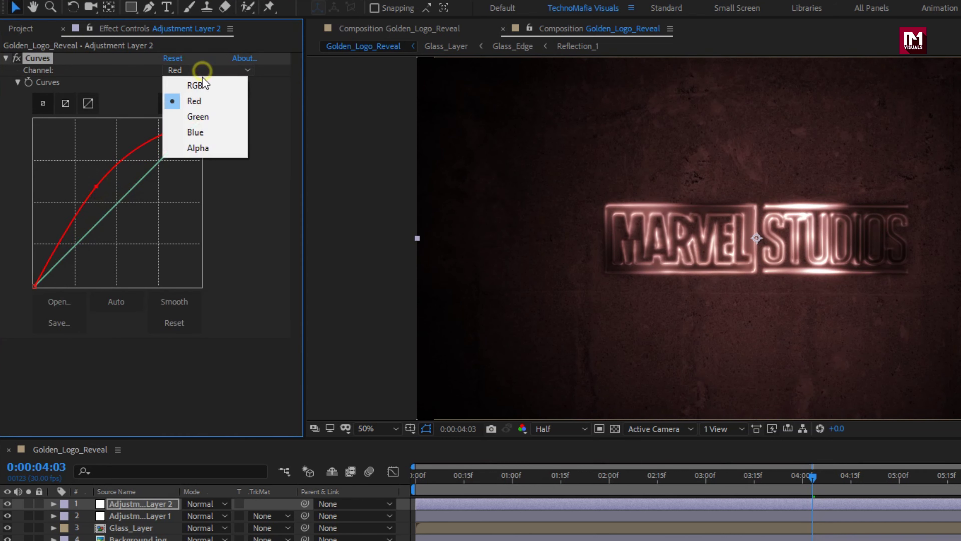
{"action": "left_click", "coordinate": [199, 117]}
{"action": "left_click_drag", "start_coordinate": [120, 203], "coordinate": [103, 196]}
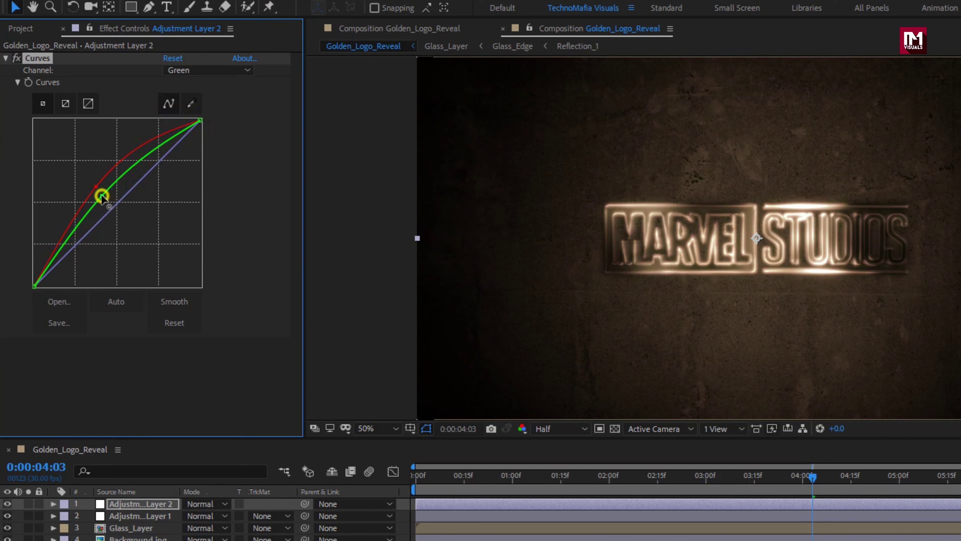
Step: Lower the midtones of the Blue curve slightly and fine-tune the Green midpoint for a golden tint
{"action": "left_click", "coordinate": [183, 71]}
{"action": "left_click", "coordinate": [185, 133]}
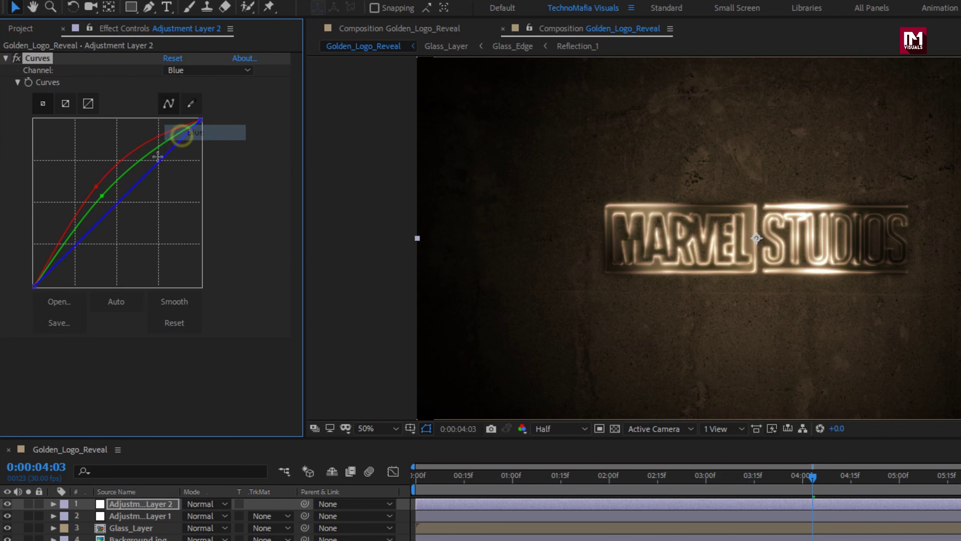
{"action": "left_click_drag", "start_coordinate": [122, 201], "coordinate": [122, 211]}
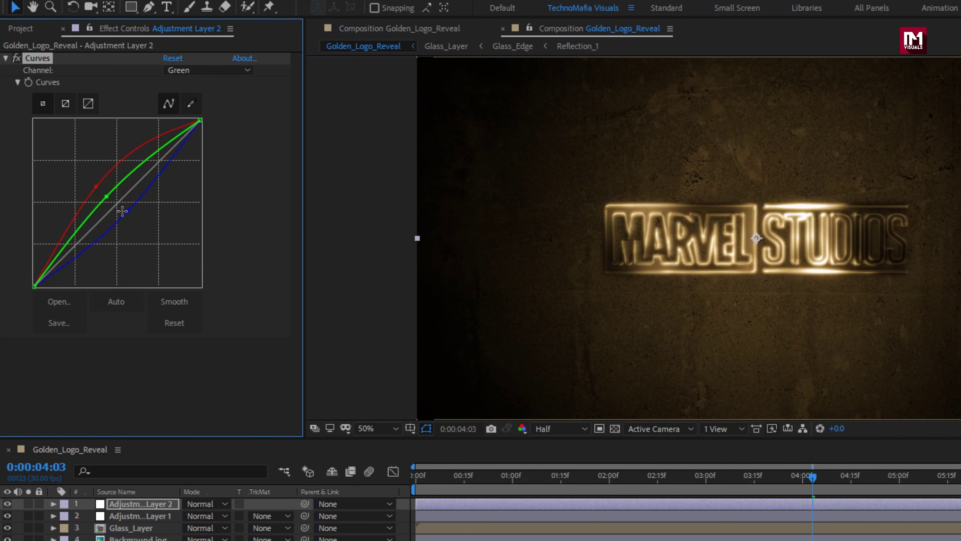
{"action": "left_click", "coordinate": [122, 211]}
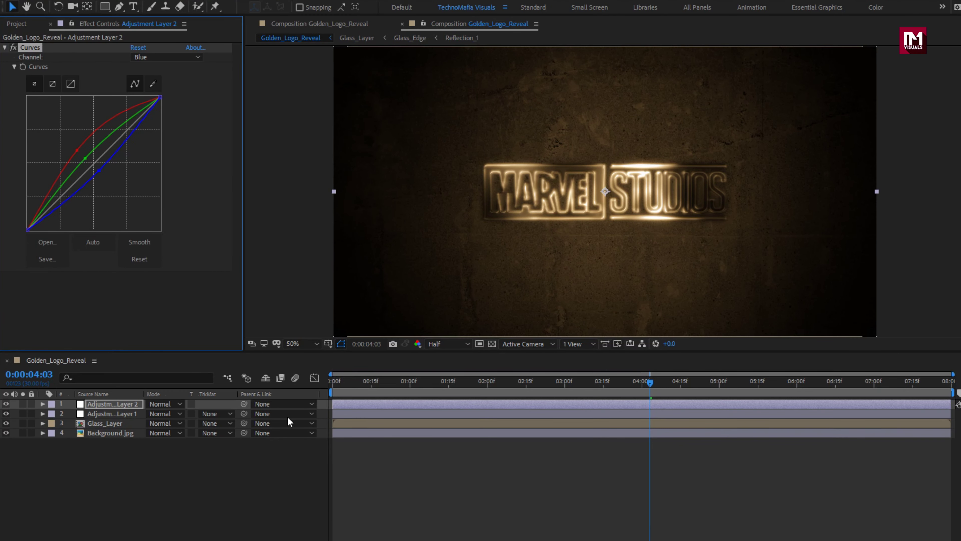
Step: Create a black 1920 x 1080 px solid named Frame above the adjustment layers
{"action": "right_click", "coordinate": [159, 473]}
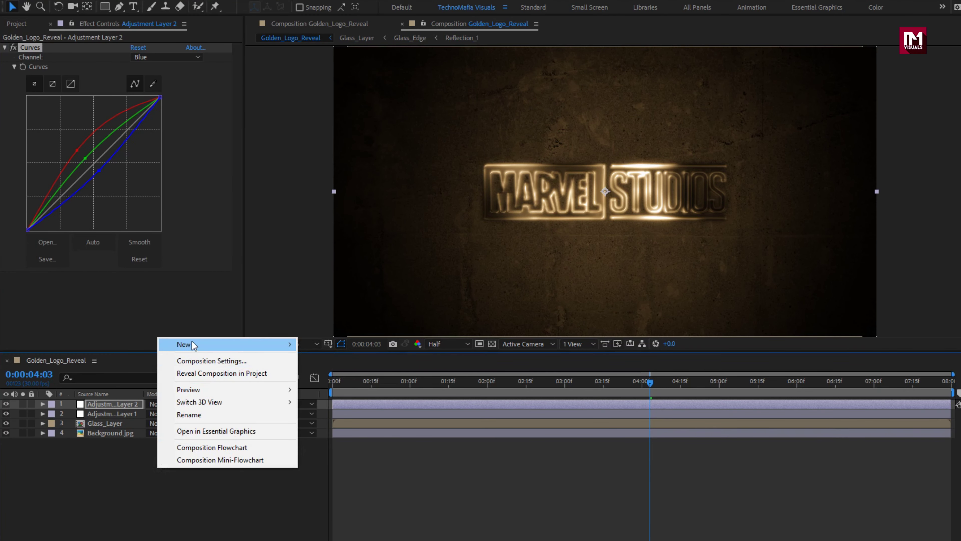
{"action": "mouse_move", "coordinate": [246, 344]}
{"action": "left_click", "coordinate": [324, 373]}
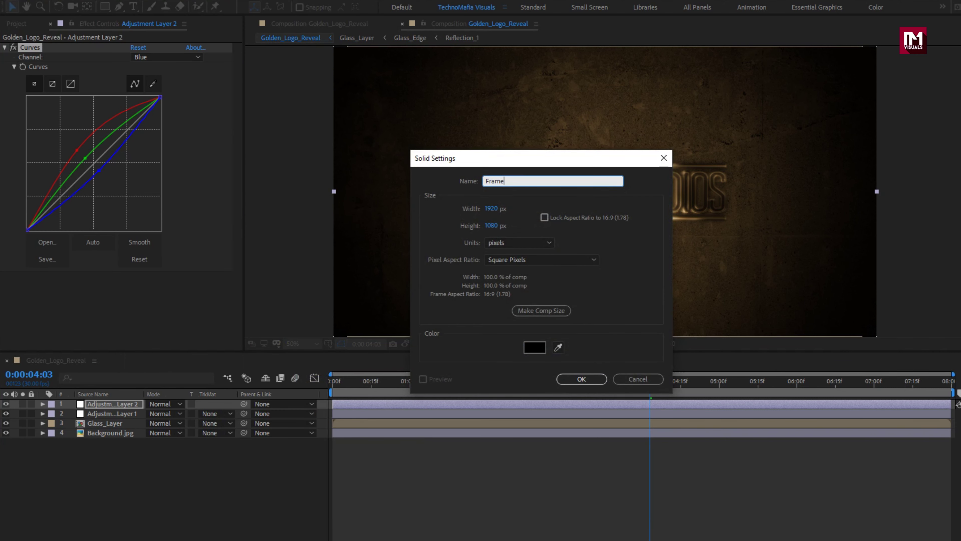
{"action": "left_click", "coordinate": [584, 380]}
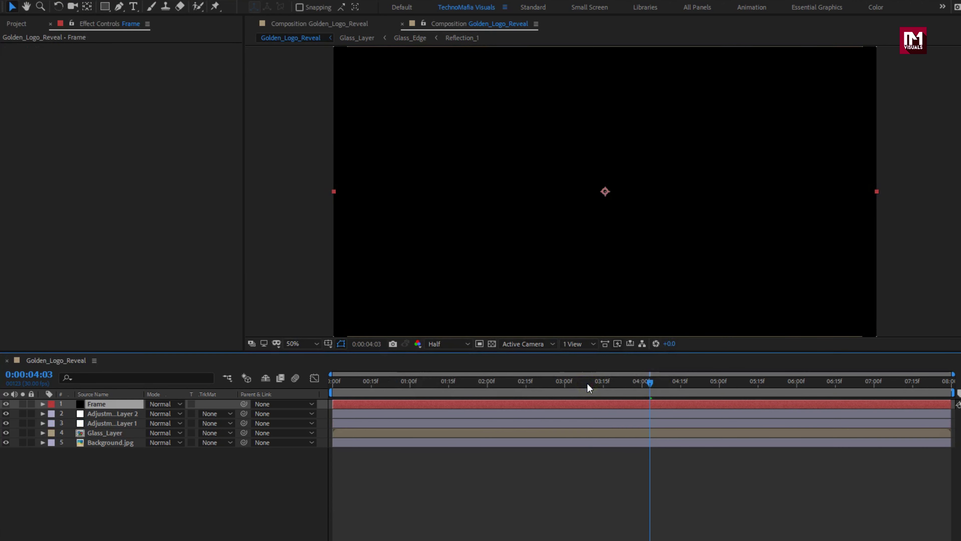
Step: Add a full-size rectangular mask to the Frame solid and set its shape to top 10 and bottom 90 in % of source
{"action": "double_click", "coordinate": [103, 7]}
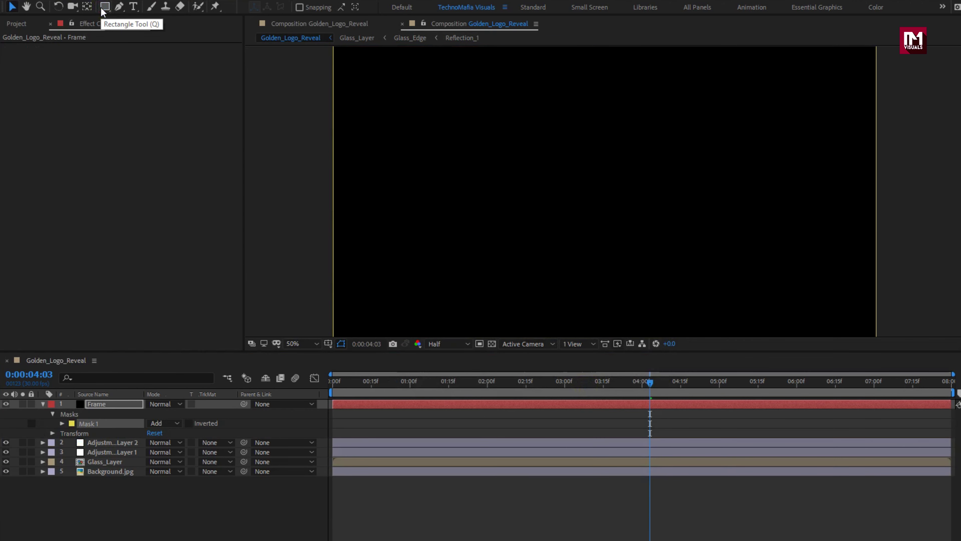
{"action": "left_click", "coordinate": [62, 423]}
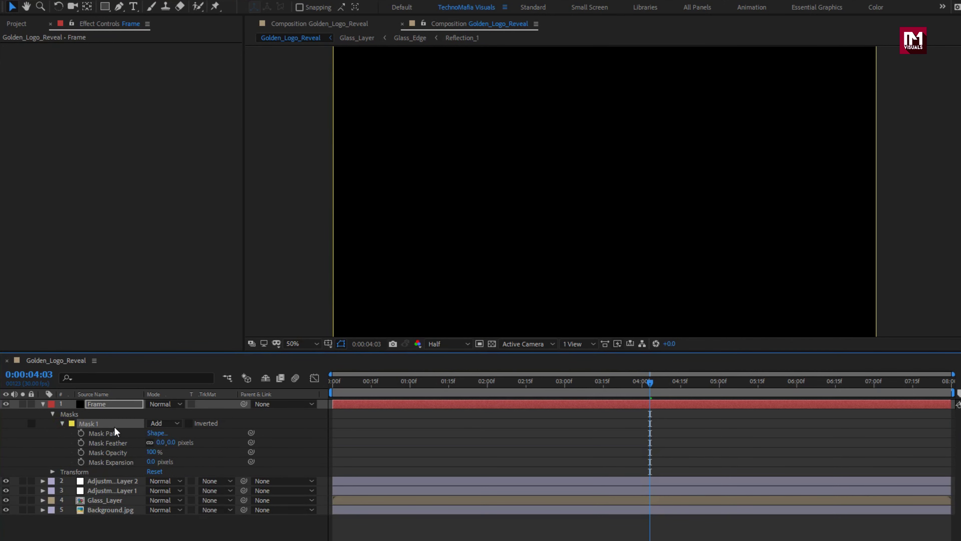
{"action": "left_click", "coordinate": [157, 433]}
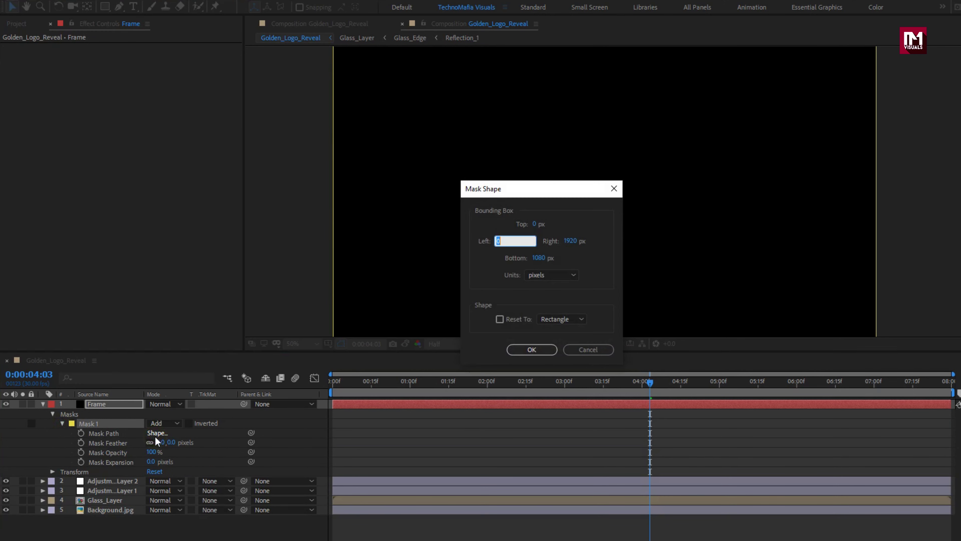
{"action": "left_click", "coordinate": [554, 319]}
{"action": "left_click", "coordinate": [554, 320]}
{"action": "left_click", "coordinate": [549, 276]}
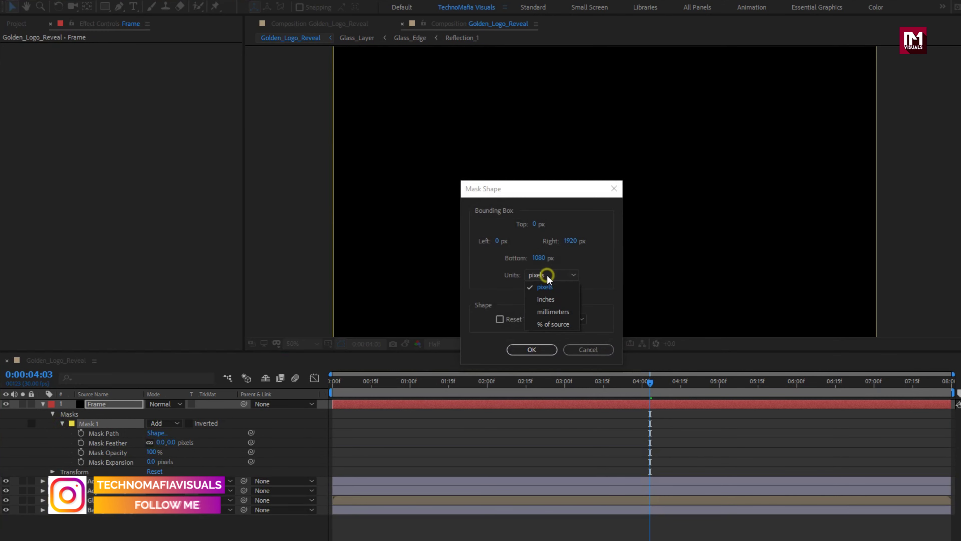
{"action": "left_click", "coordinate": [535, 226]}
{"action": "type", "text": "10"}
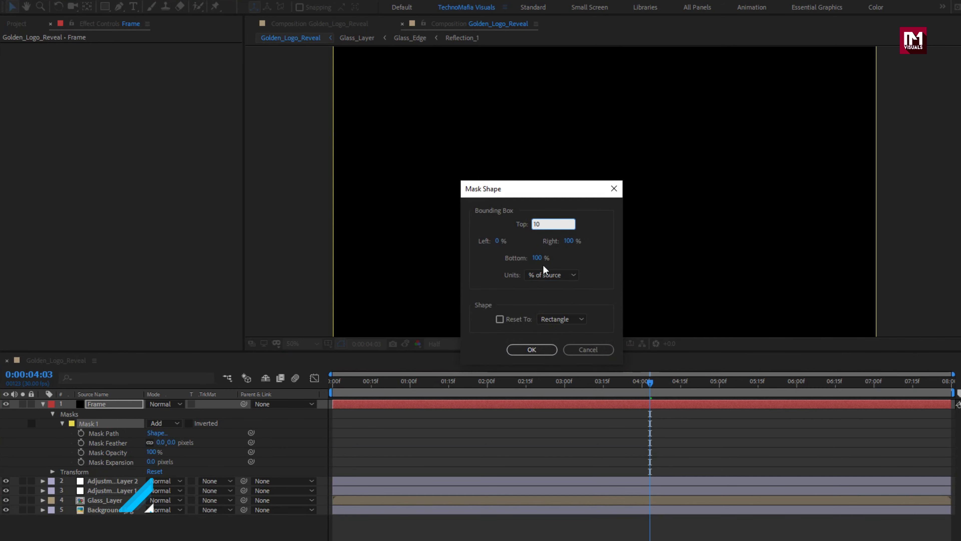
{"action": "left_click", "coordinate": [539, 258]}
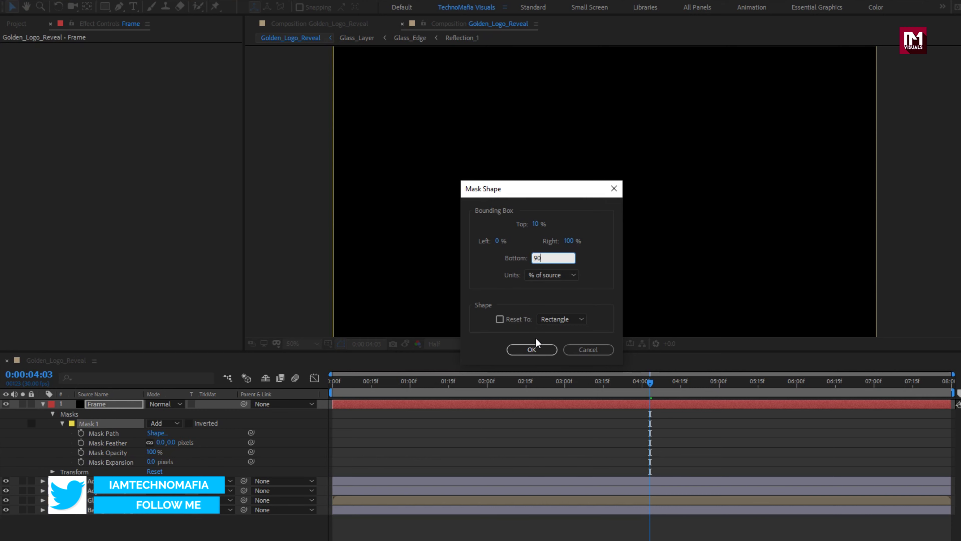
{"action": "left_click", "coordinate": [532, 349]}
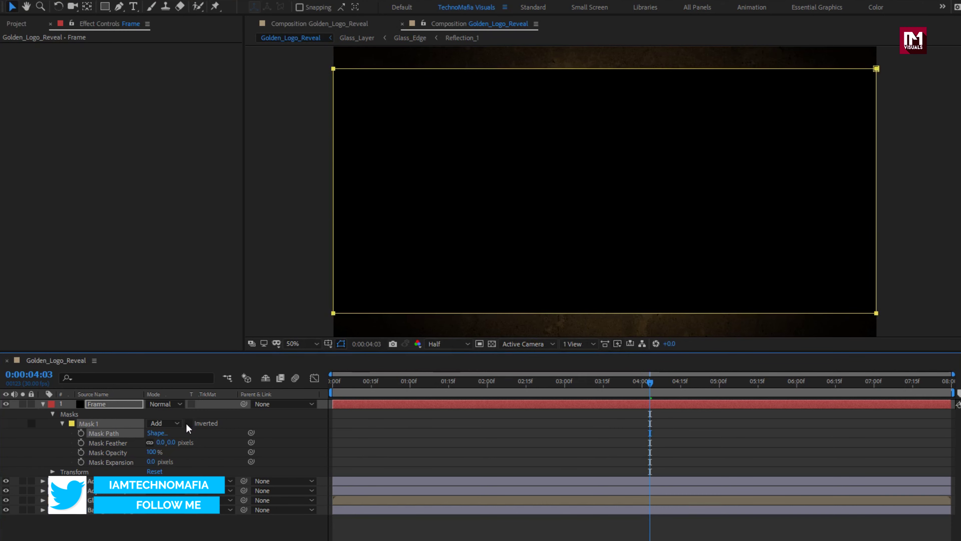
Step: Invert the Frame mask to form black letterbox bars, and play the composition from 0:00:00:00
{"action": "left_click", "coordinate": [189, 424]}
{"action": "left_click", "coordinate": [42, 404]}
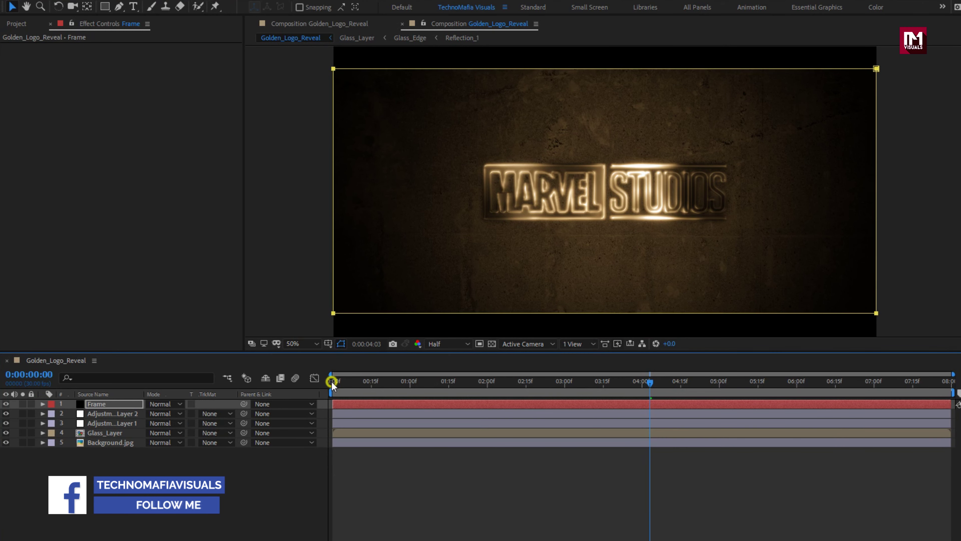
{"action": "left_click", "coordinate": [332, 381]}
{"action": "key", "text": "space"}
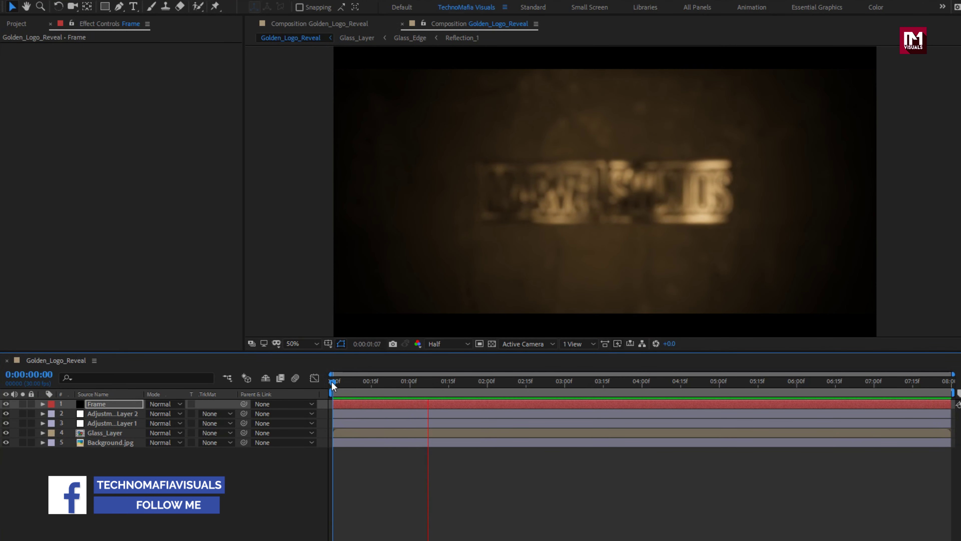